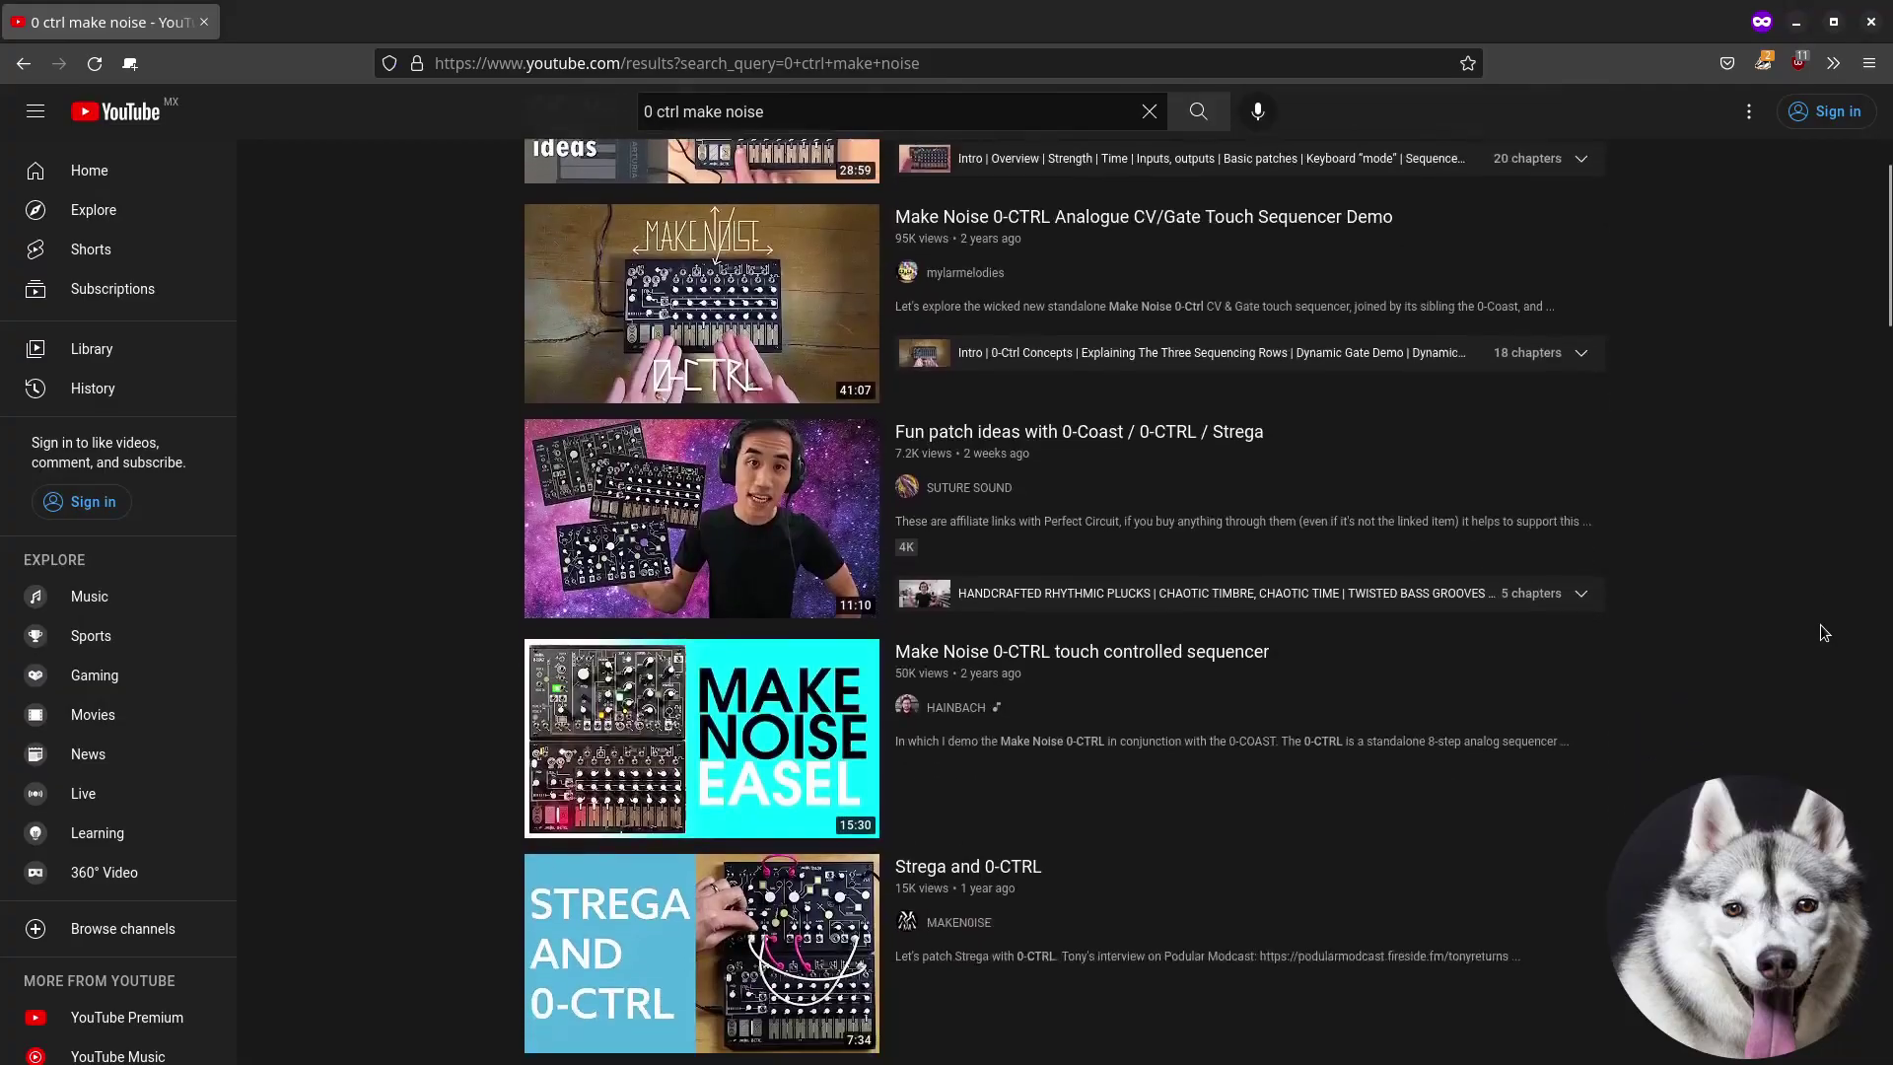
Browse the YouTube search results for "0 ctrl make noise" to see the available 0-CTRL videos
scroll(1820, 633, down, 4)
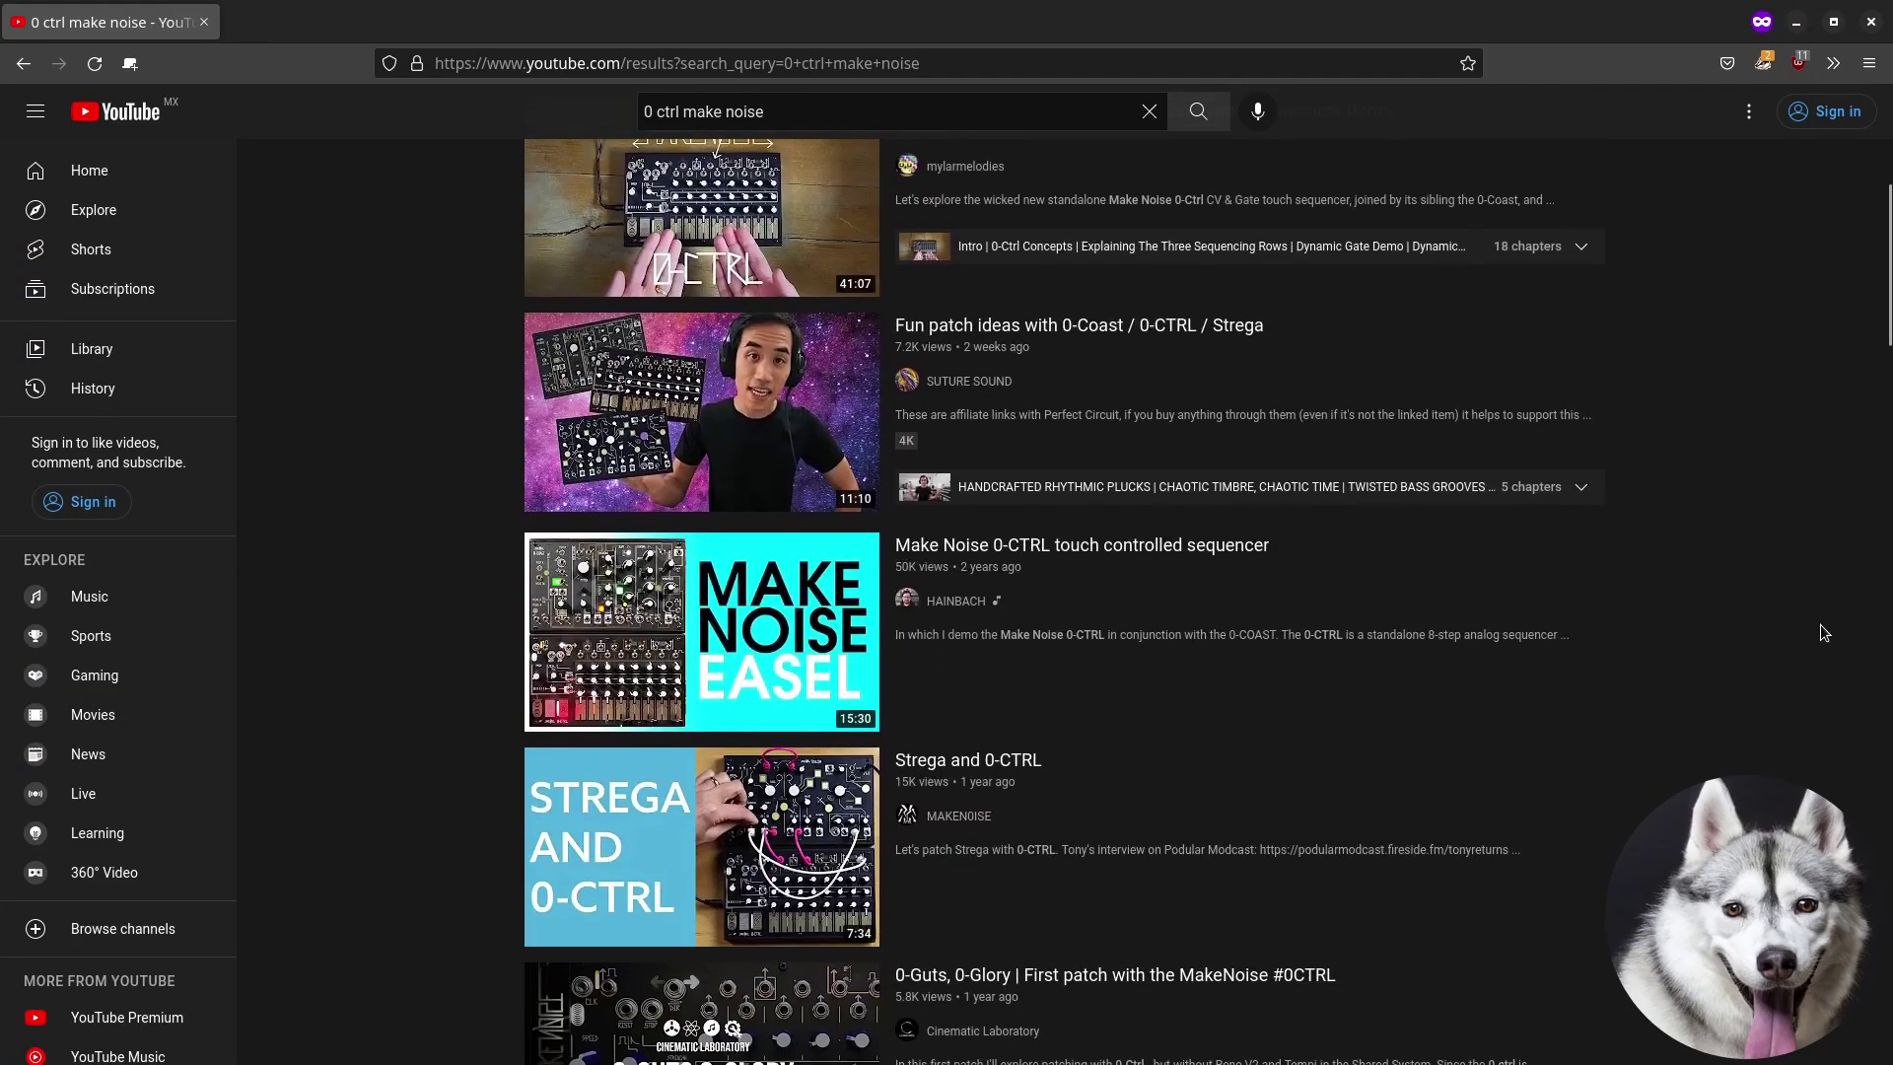
scroll(1819, 625, down, 10)
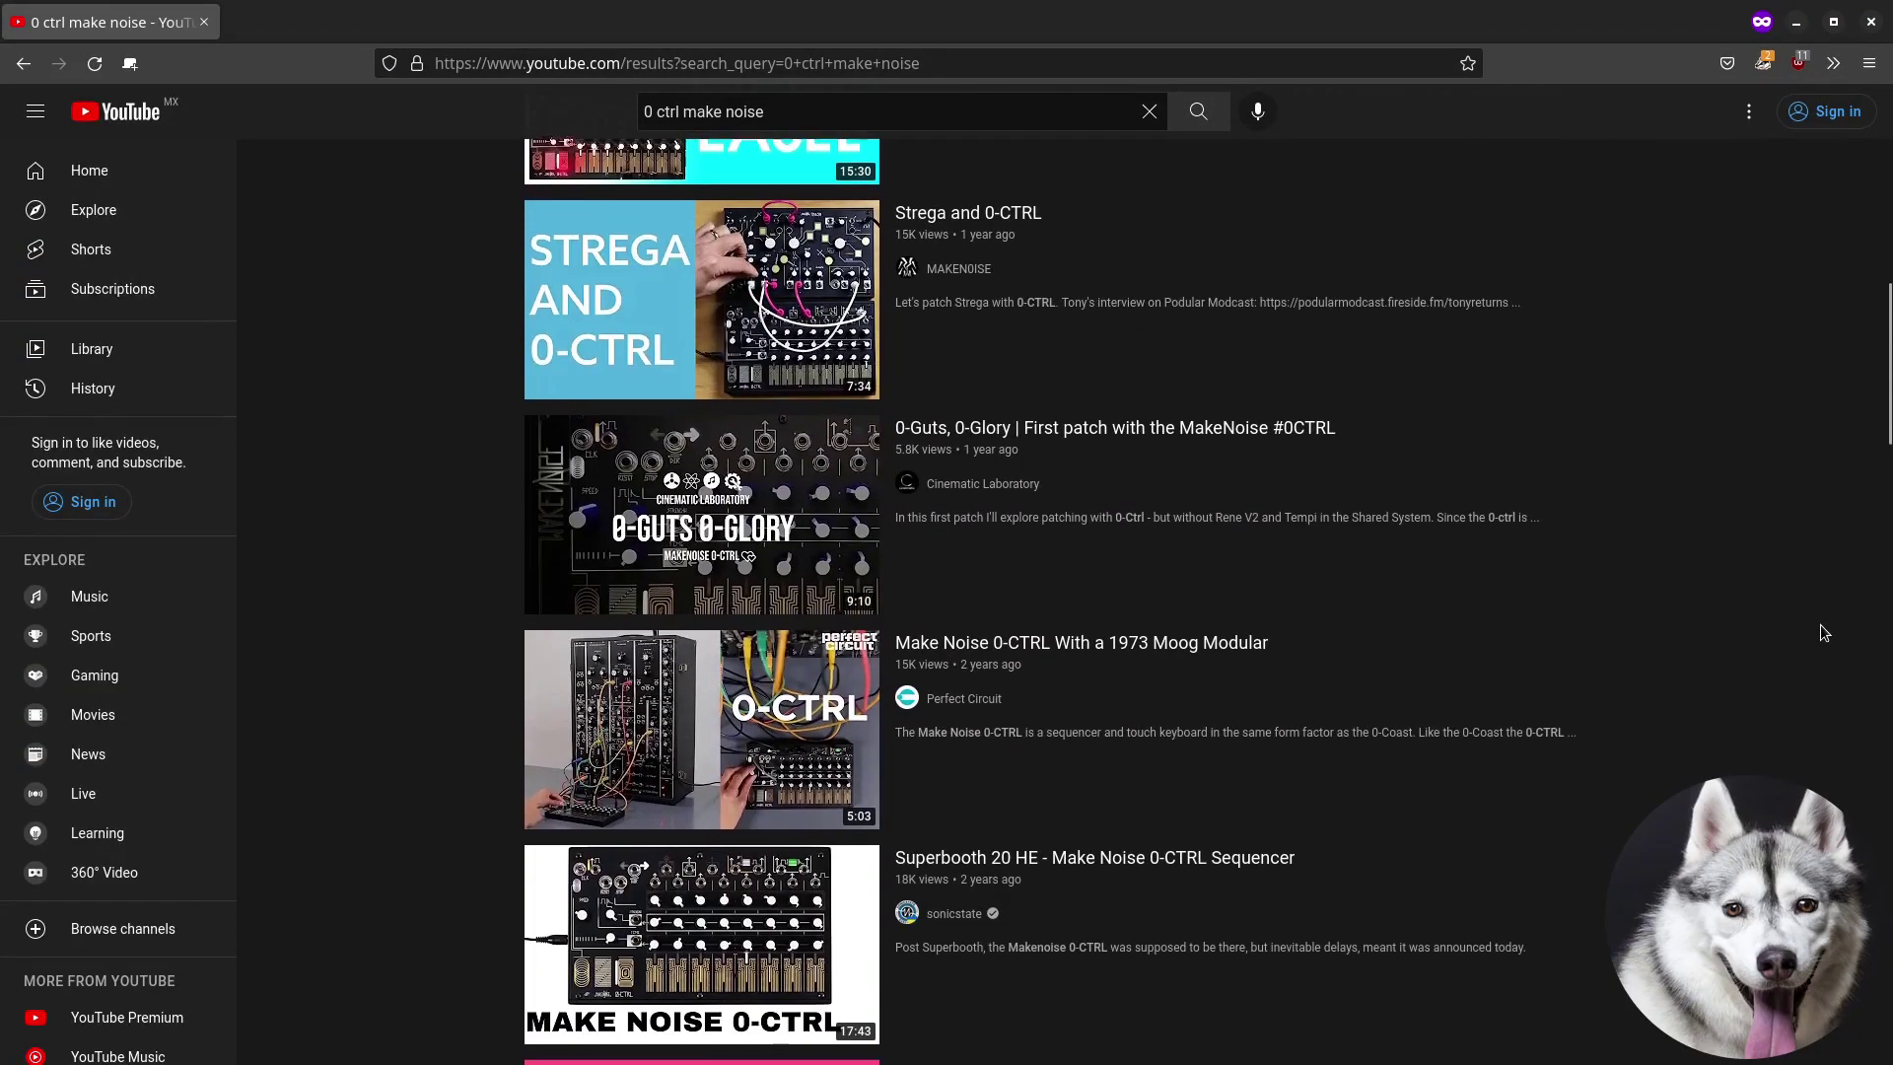
scroll(1820, 625, down, 12)
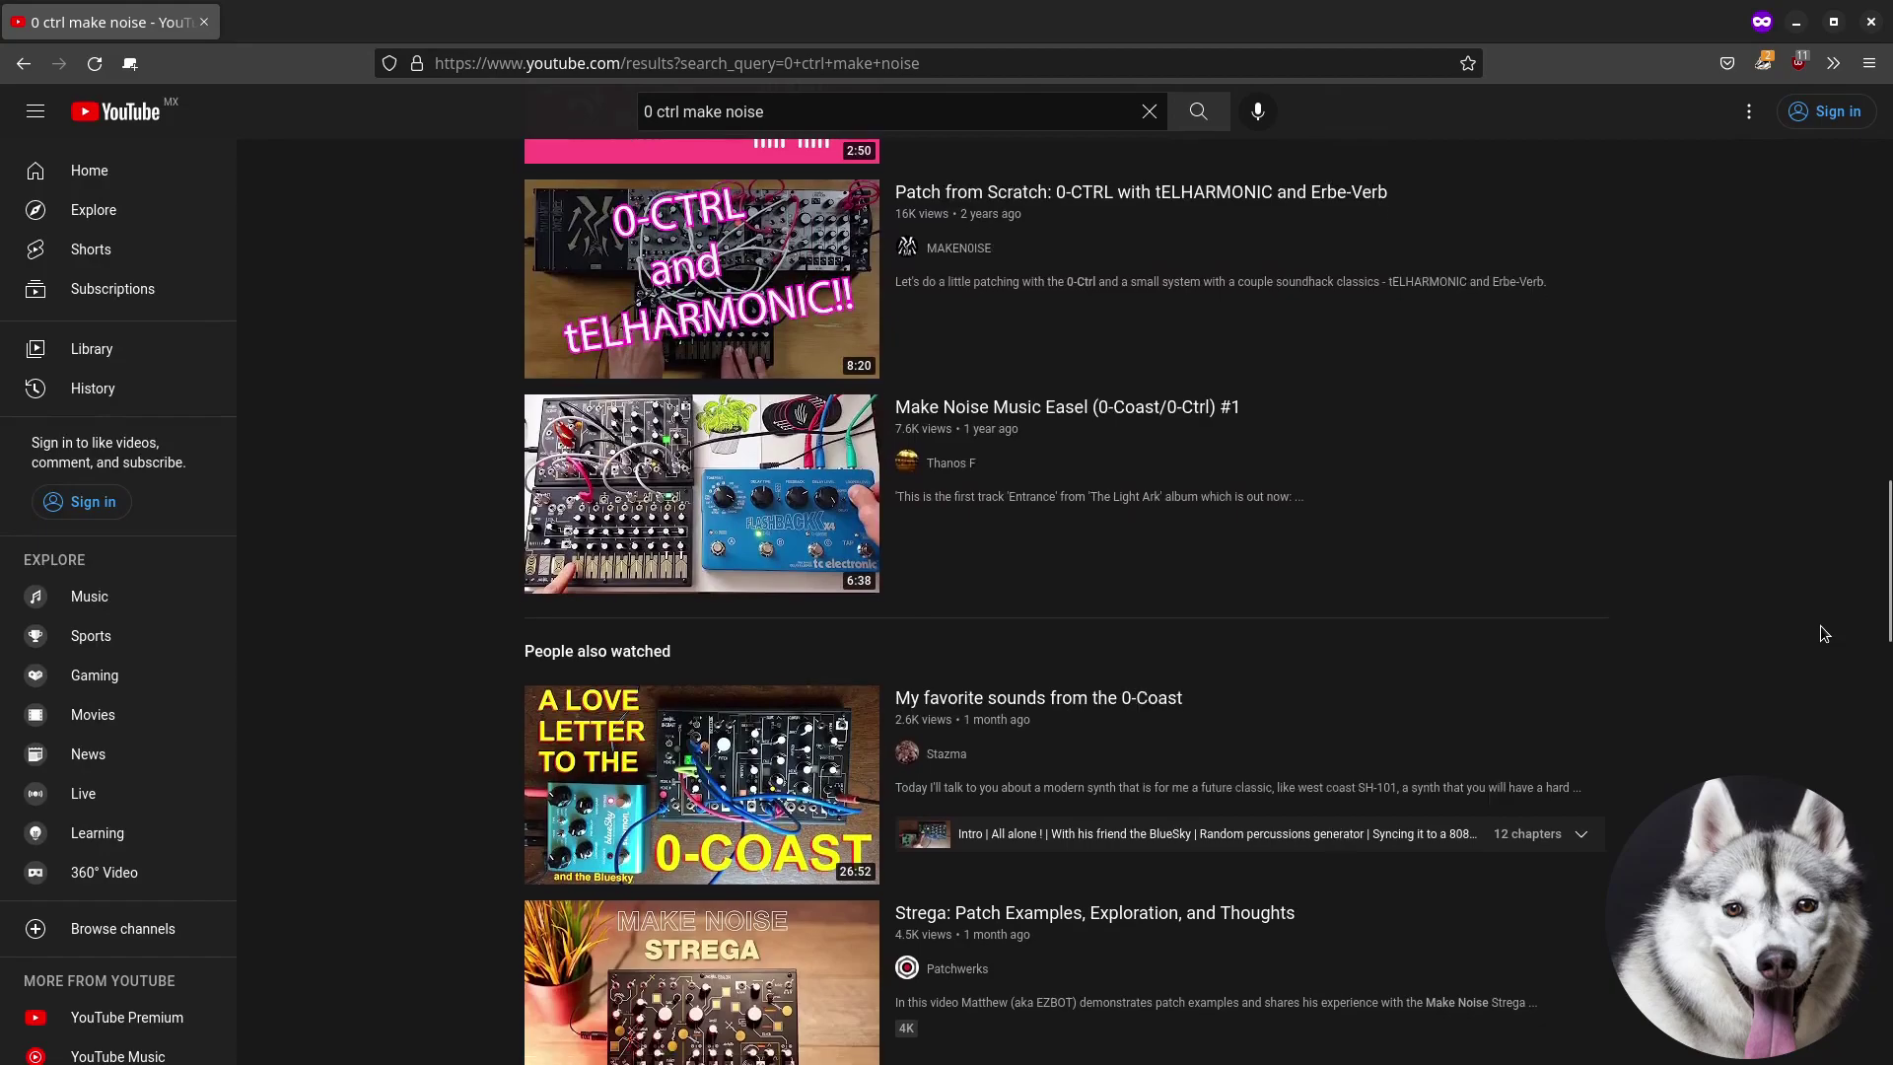
scroll(1820, 625, down, 15)
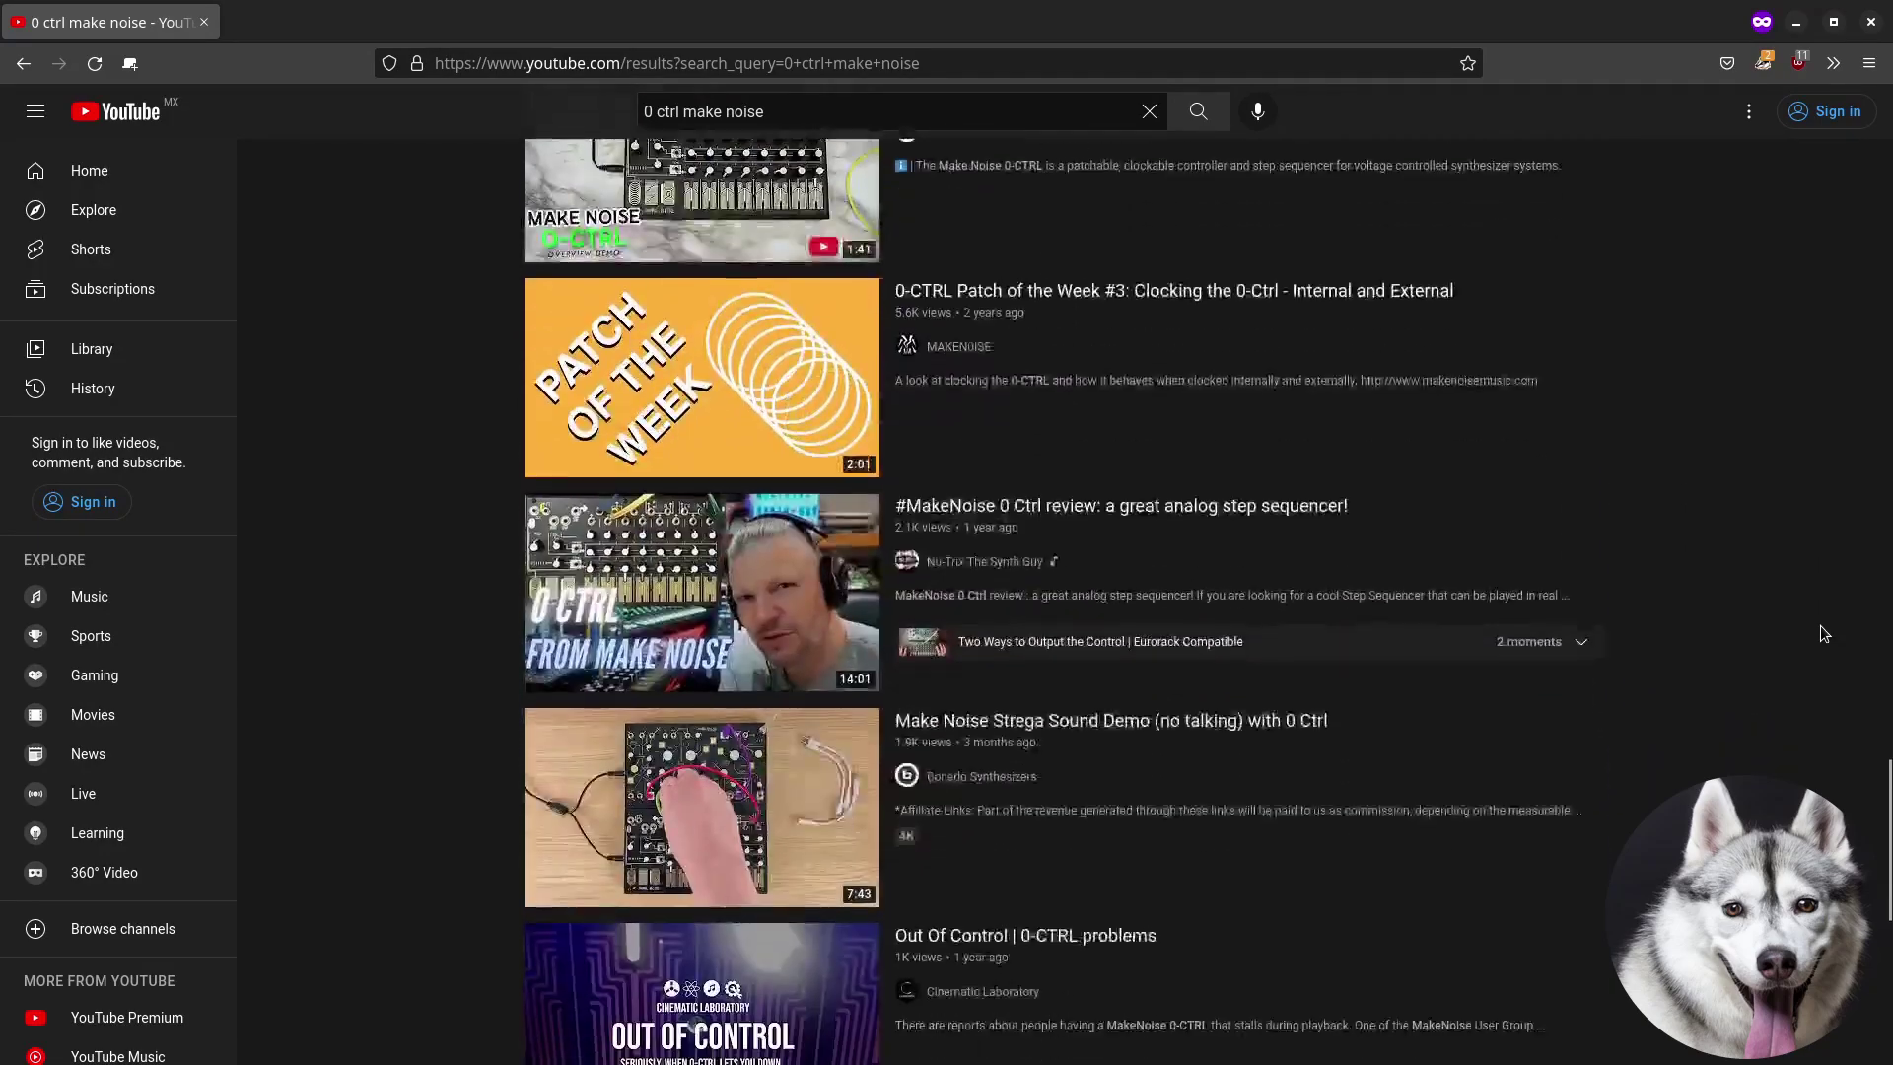
scroll(1819, 625, down, 15)
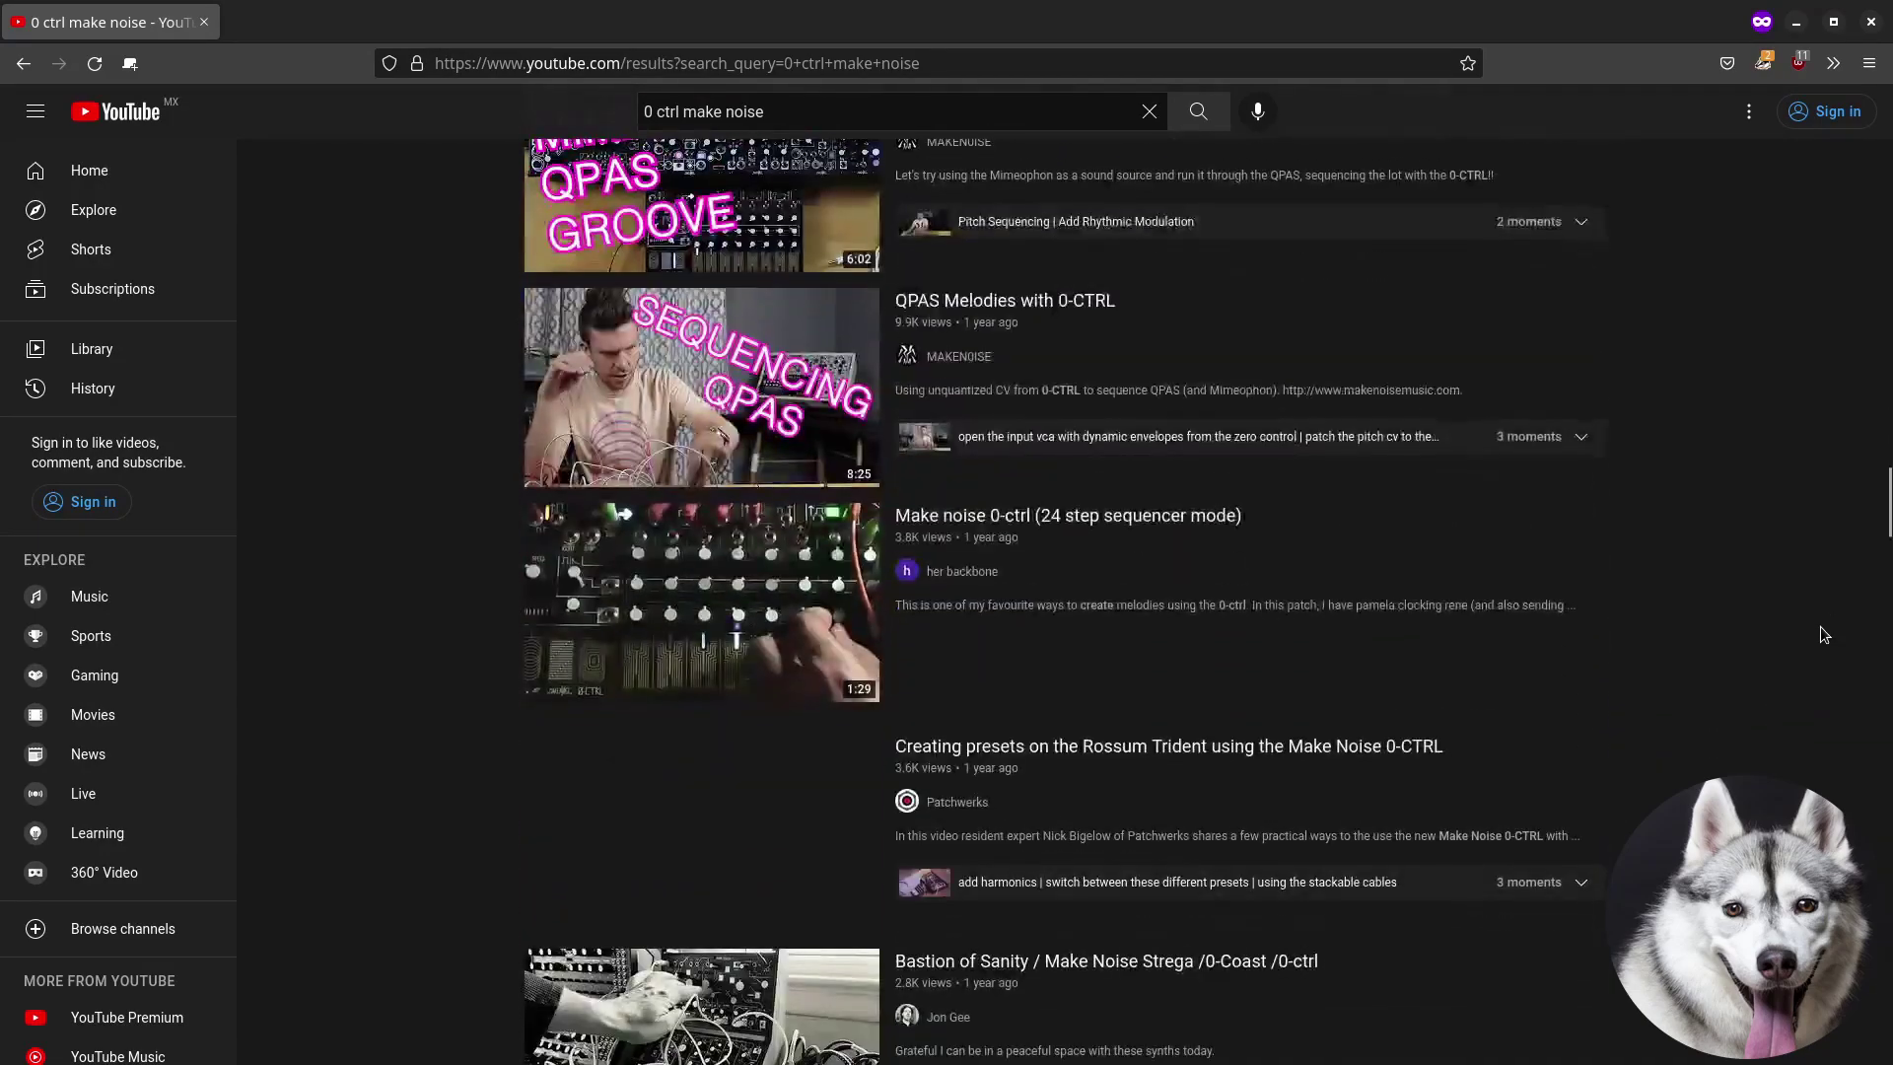
scroll(1820, 625, down, 4)
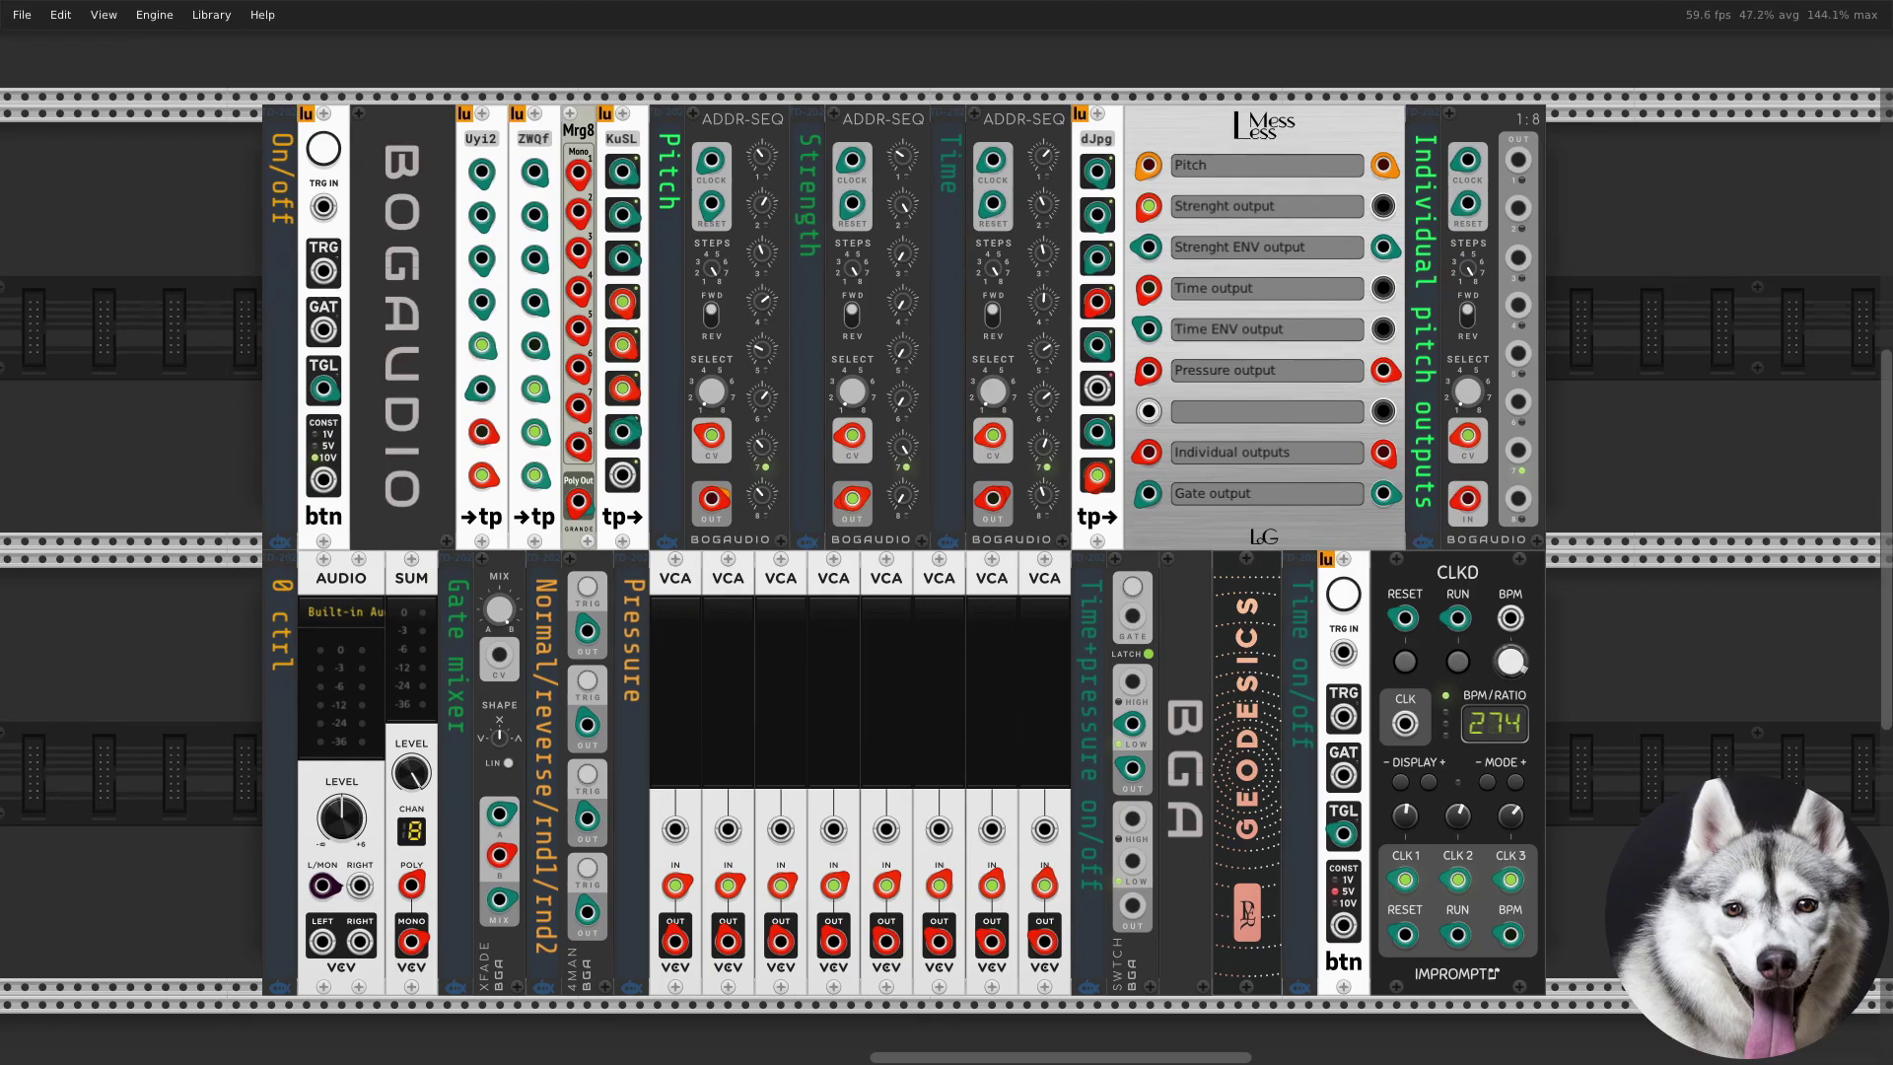
Switch to VCV Rack and examine the 0-CTRL patch, including its random-step, direction-switch and pad-switch modules
scroll(732, 558, left, 20)
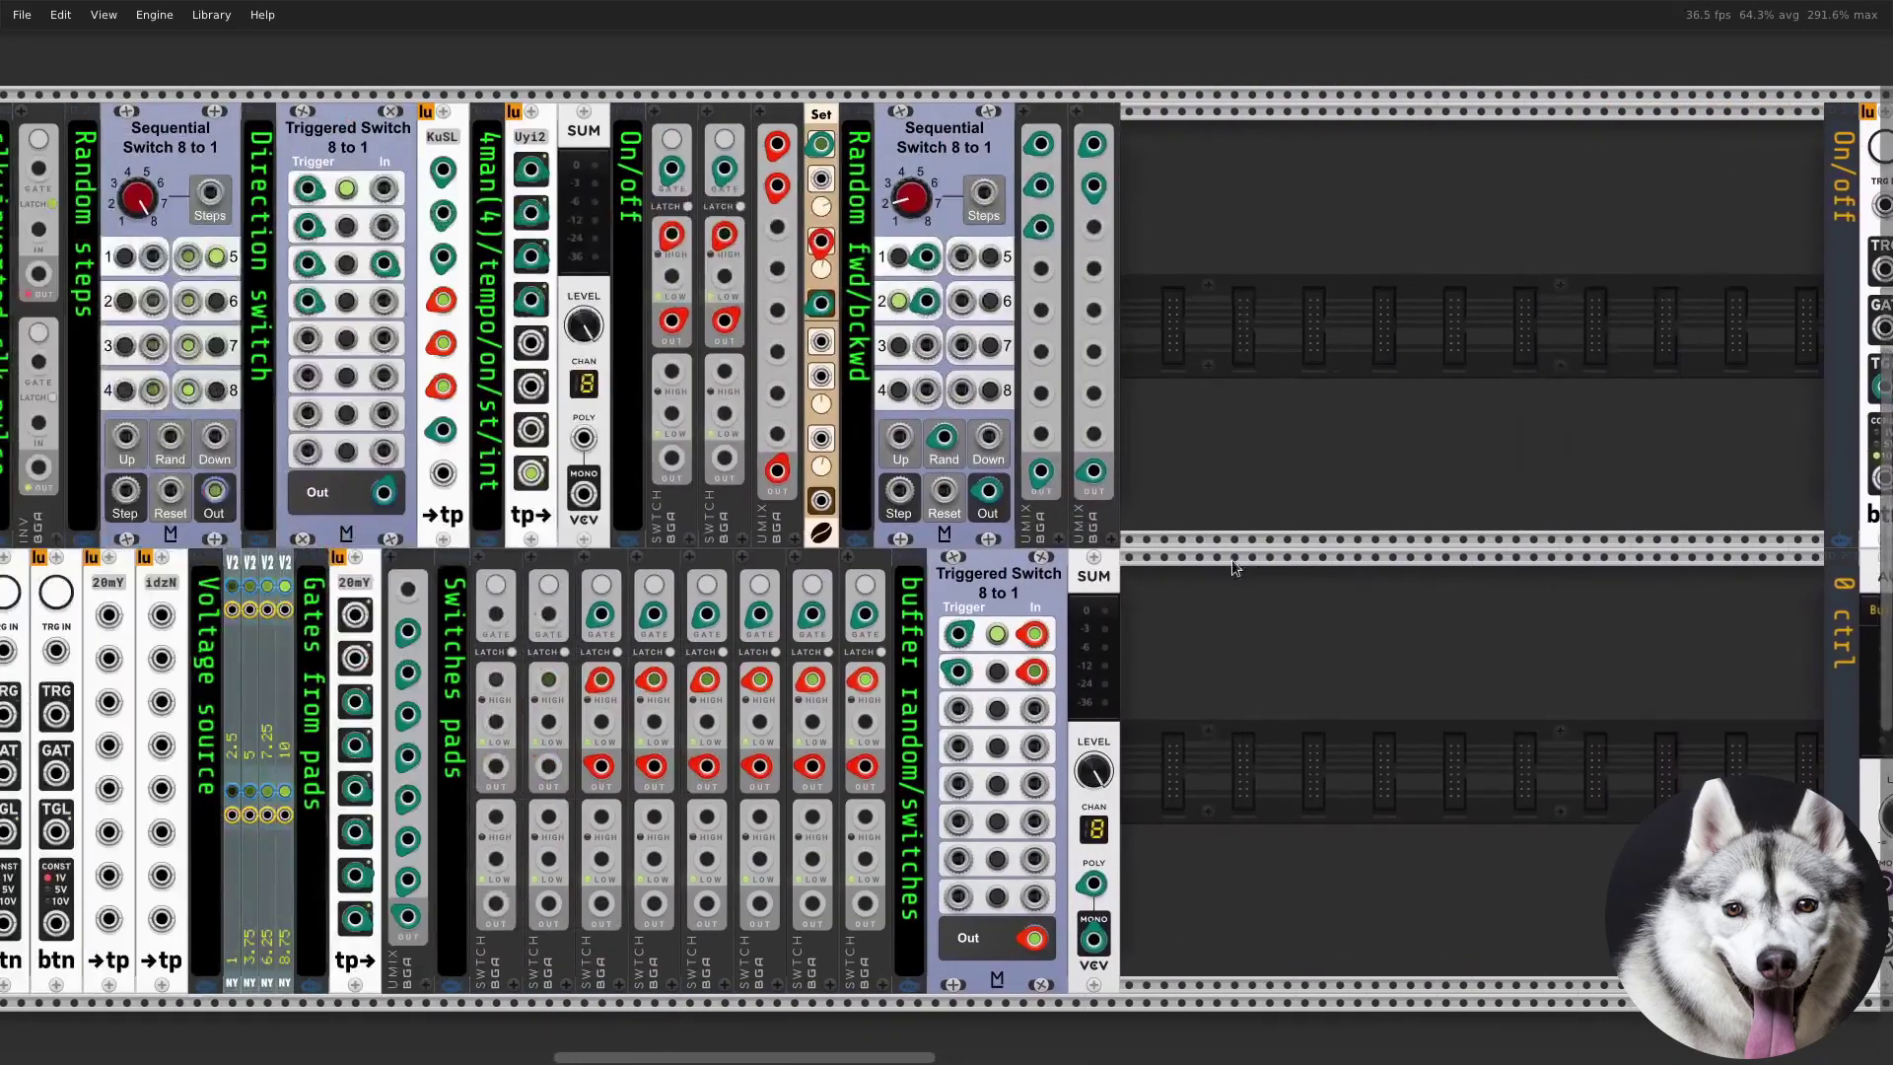
scroll(1688, 550, left, 20)
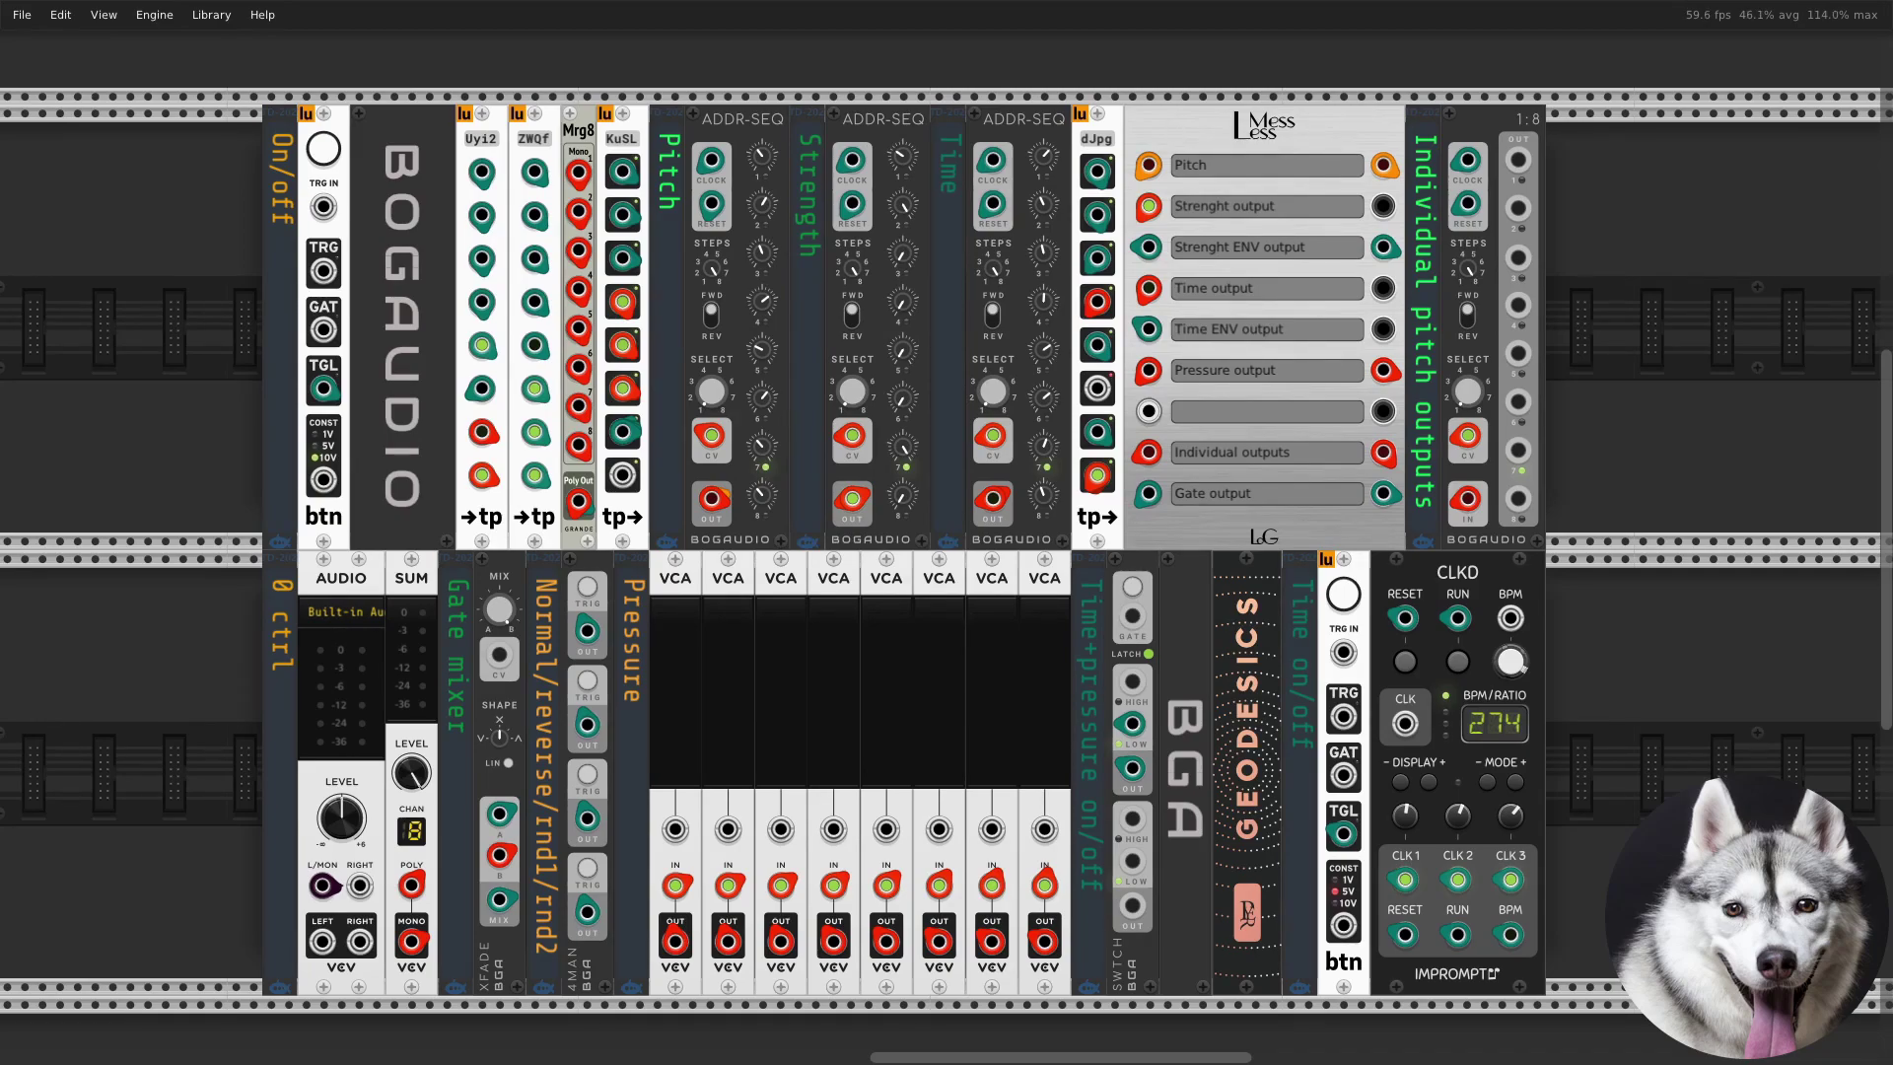
scroll(947, 552, left, 2)
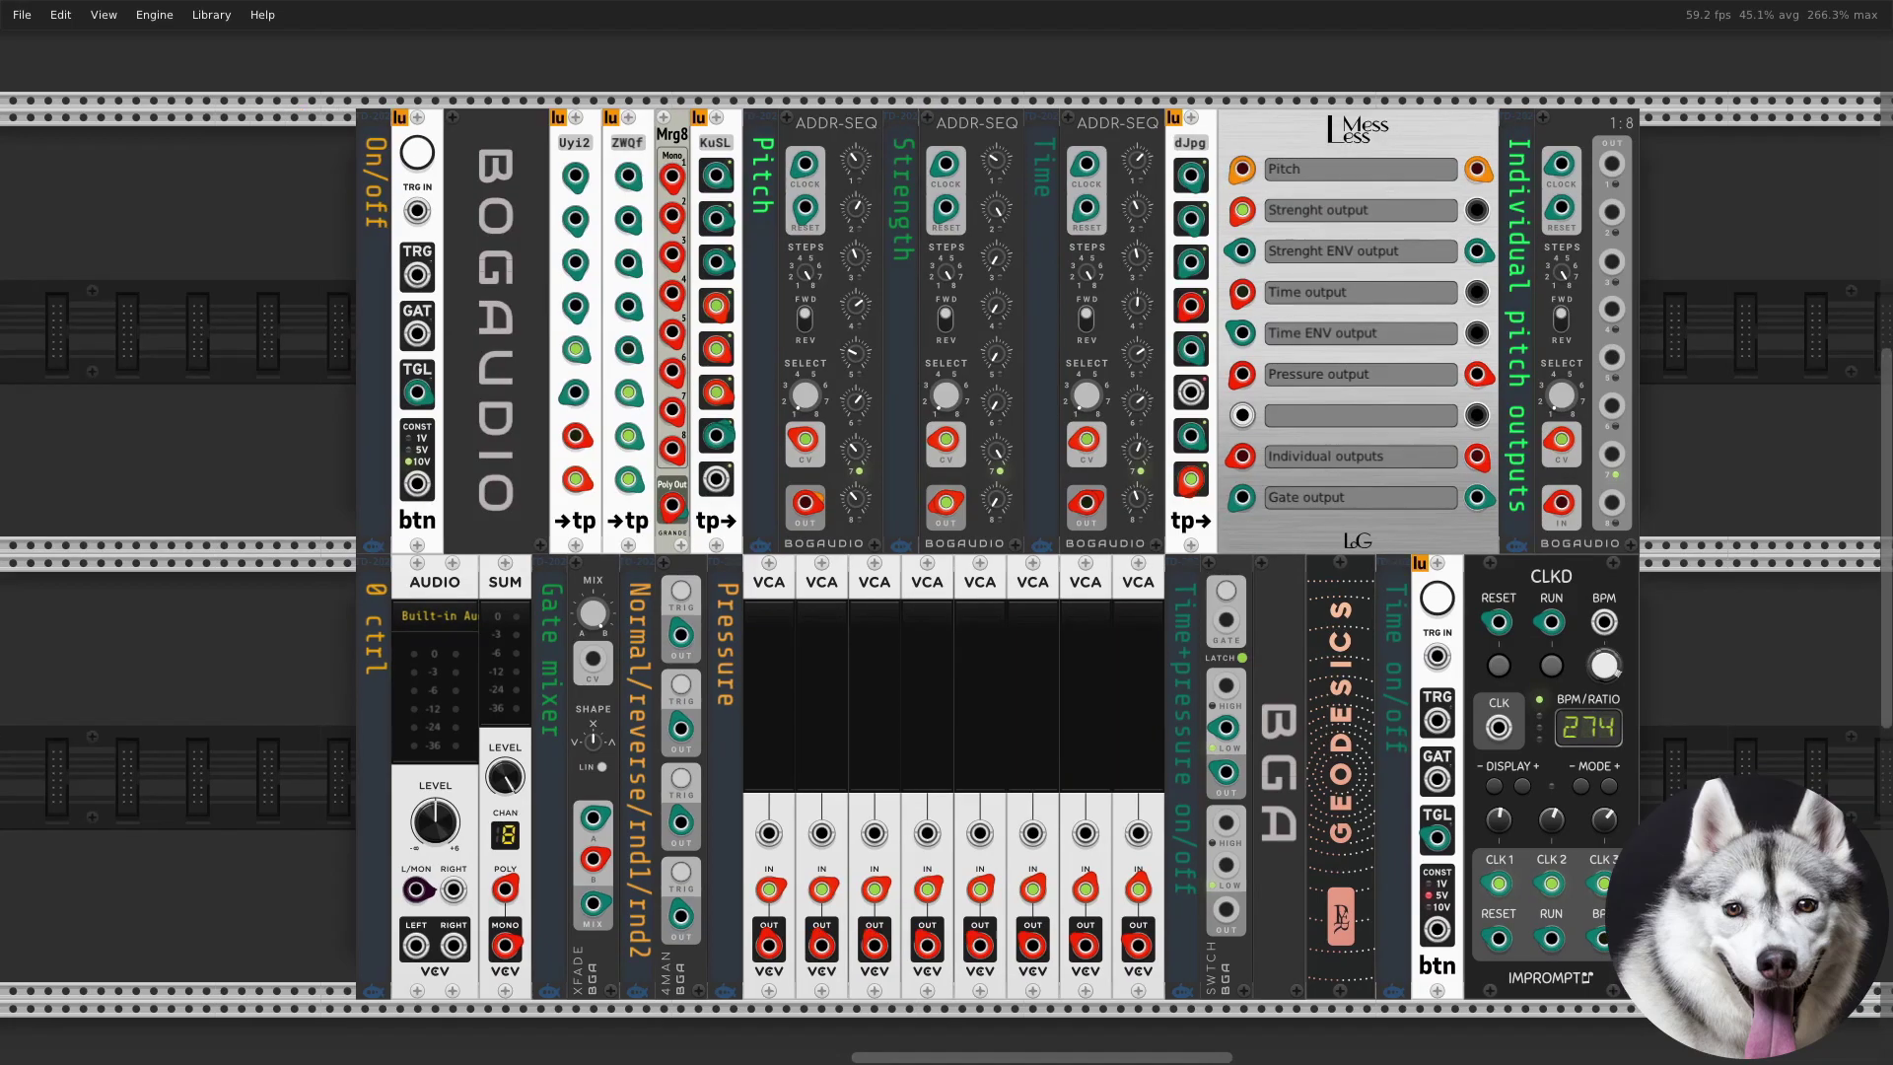
Patch the pitch cable into the FENCE CV input and the gate cables into the gate inputs of both Cèis envelopes
scroll(946, 553, right, 10)
scroll(676, 900, up, 4)
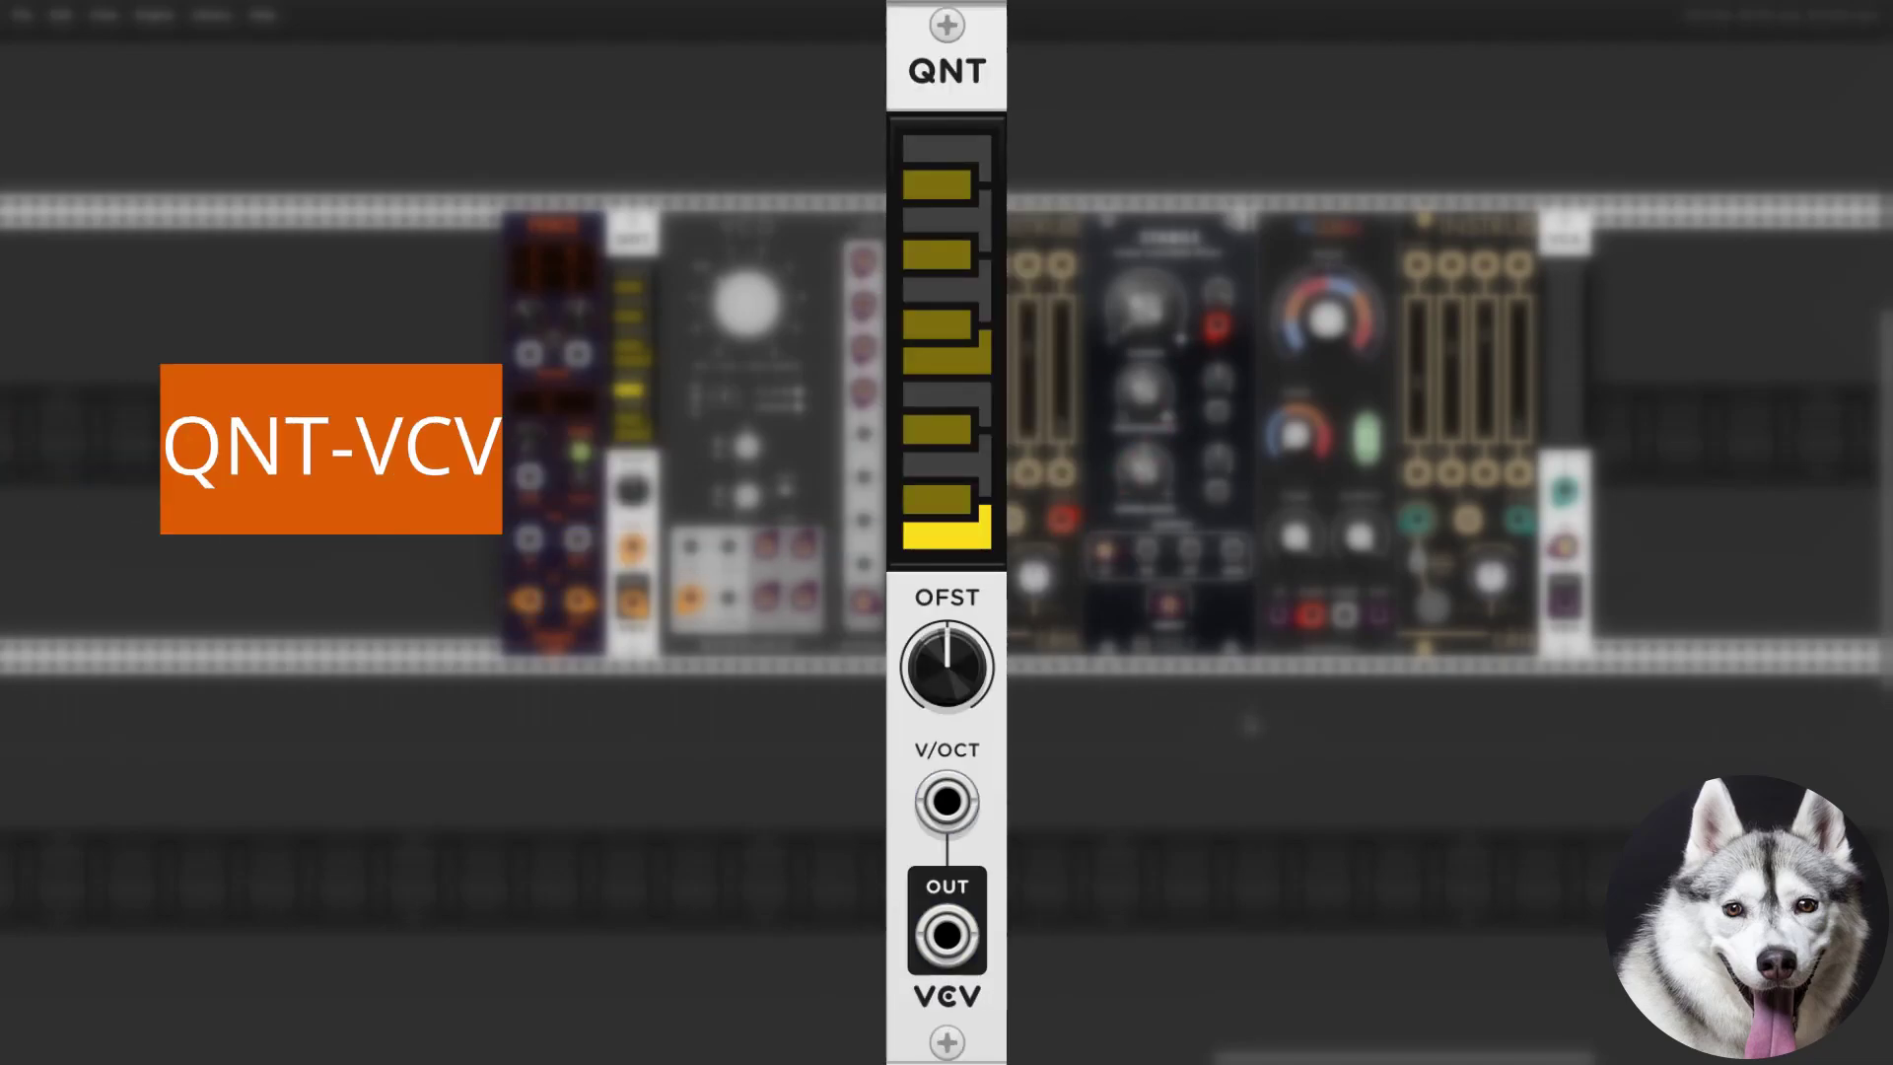
drag(1361, 754, 1368, 864)
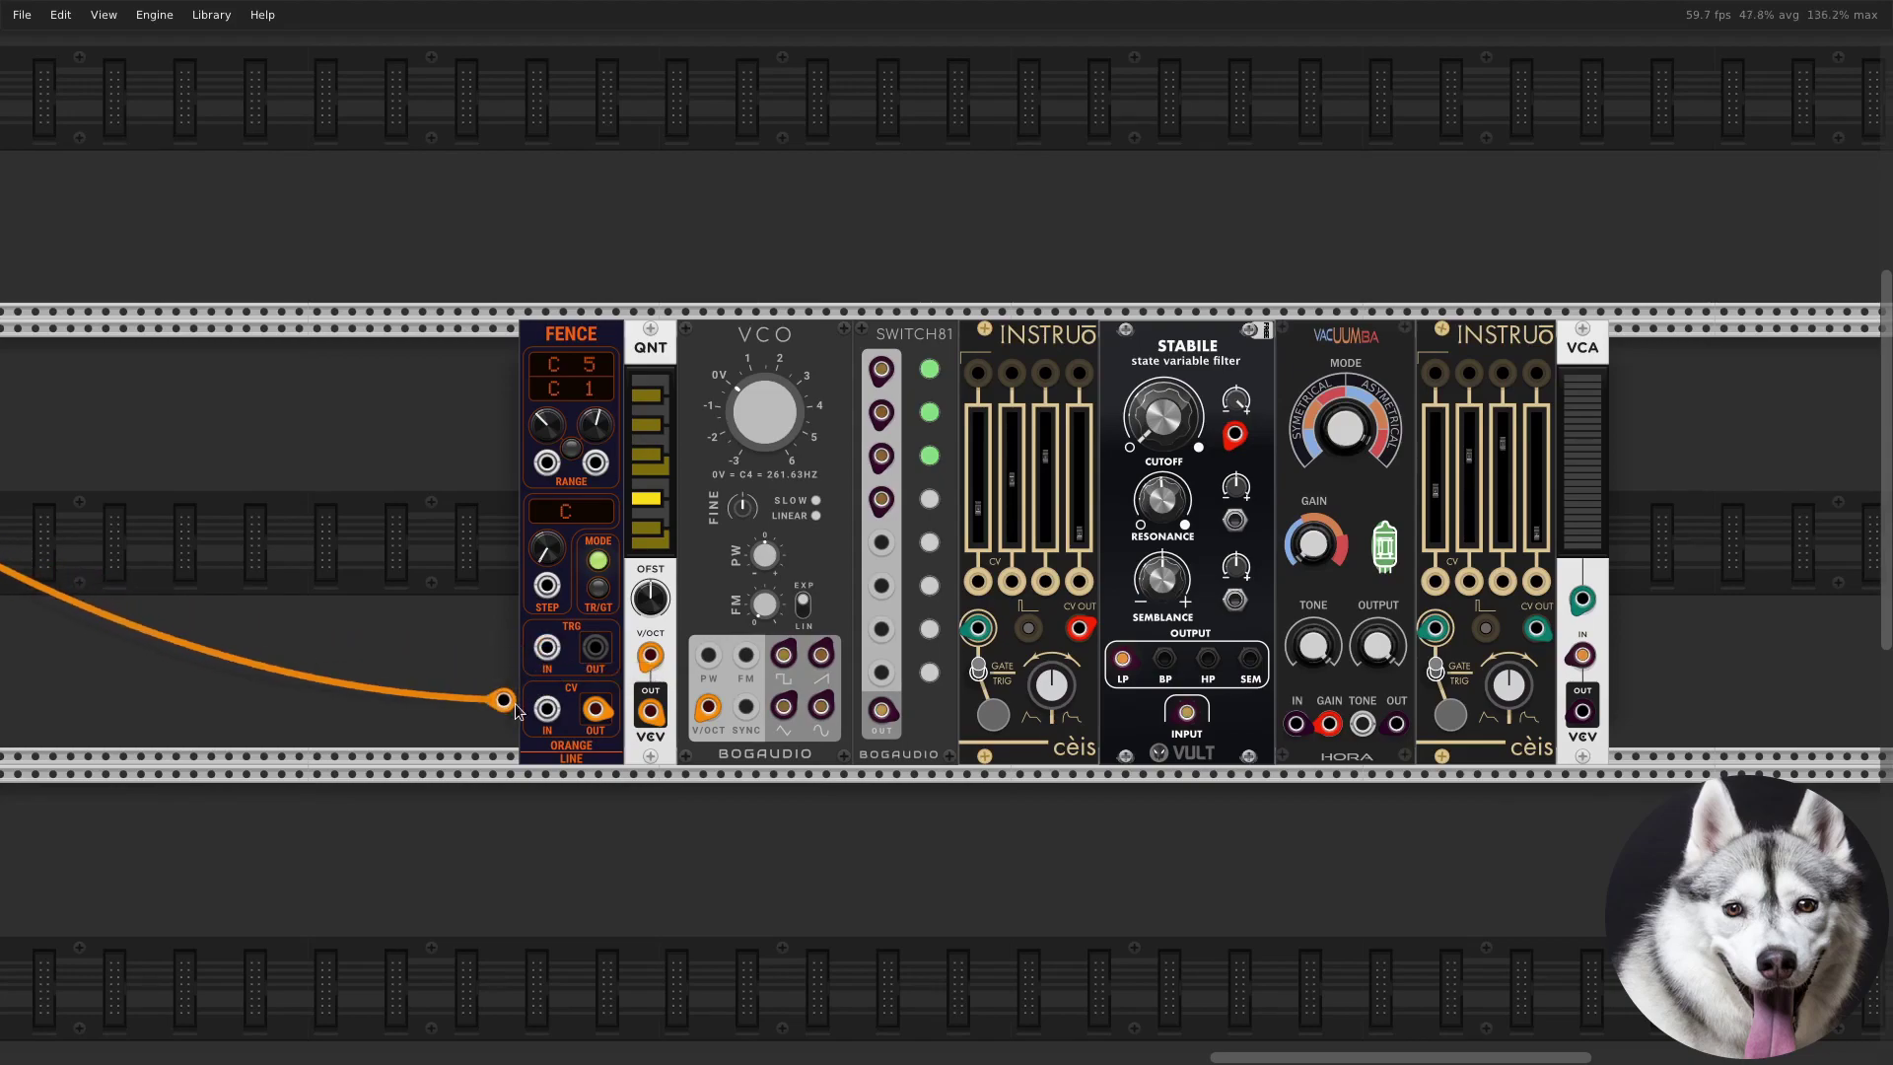
mouse_move(977, 628)
mouse_down()
mouse_move(1008, 605)
mouse_move(977, 628)
mouse_up()
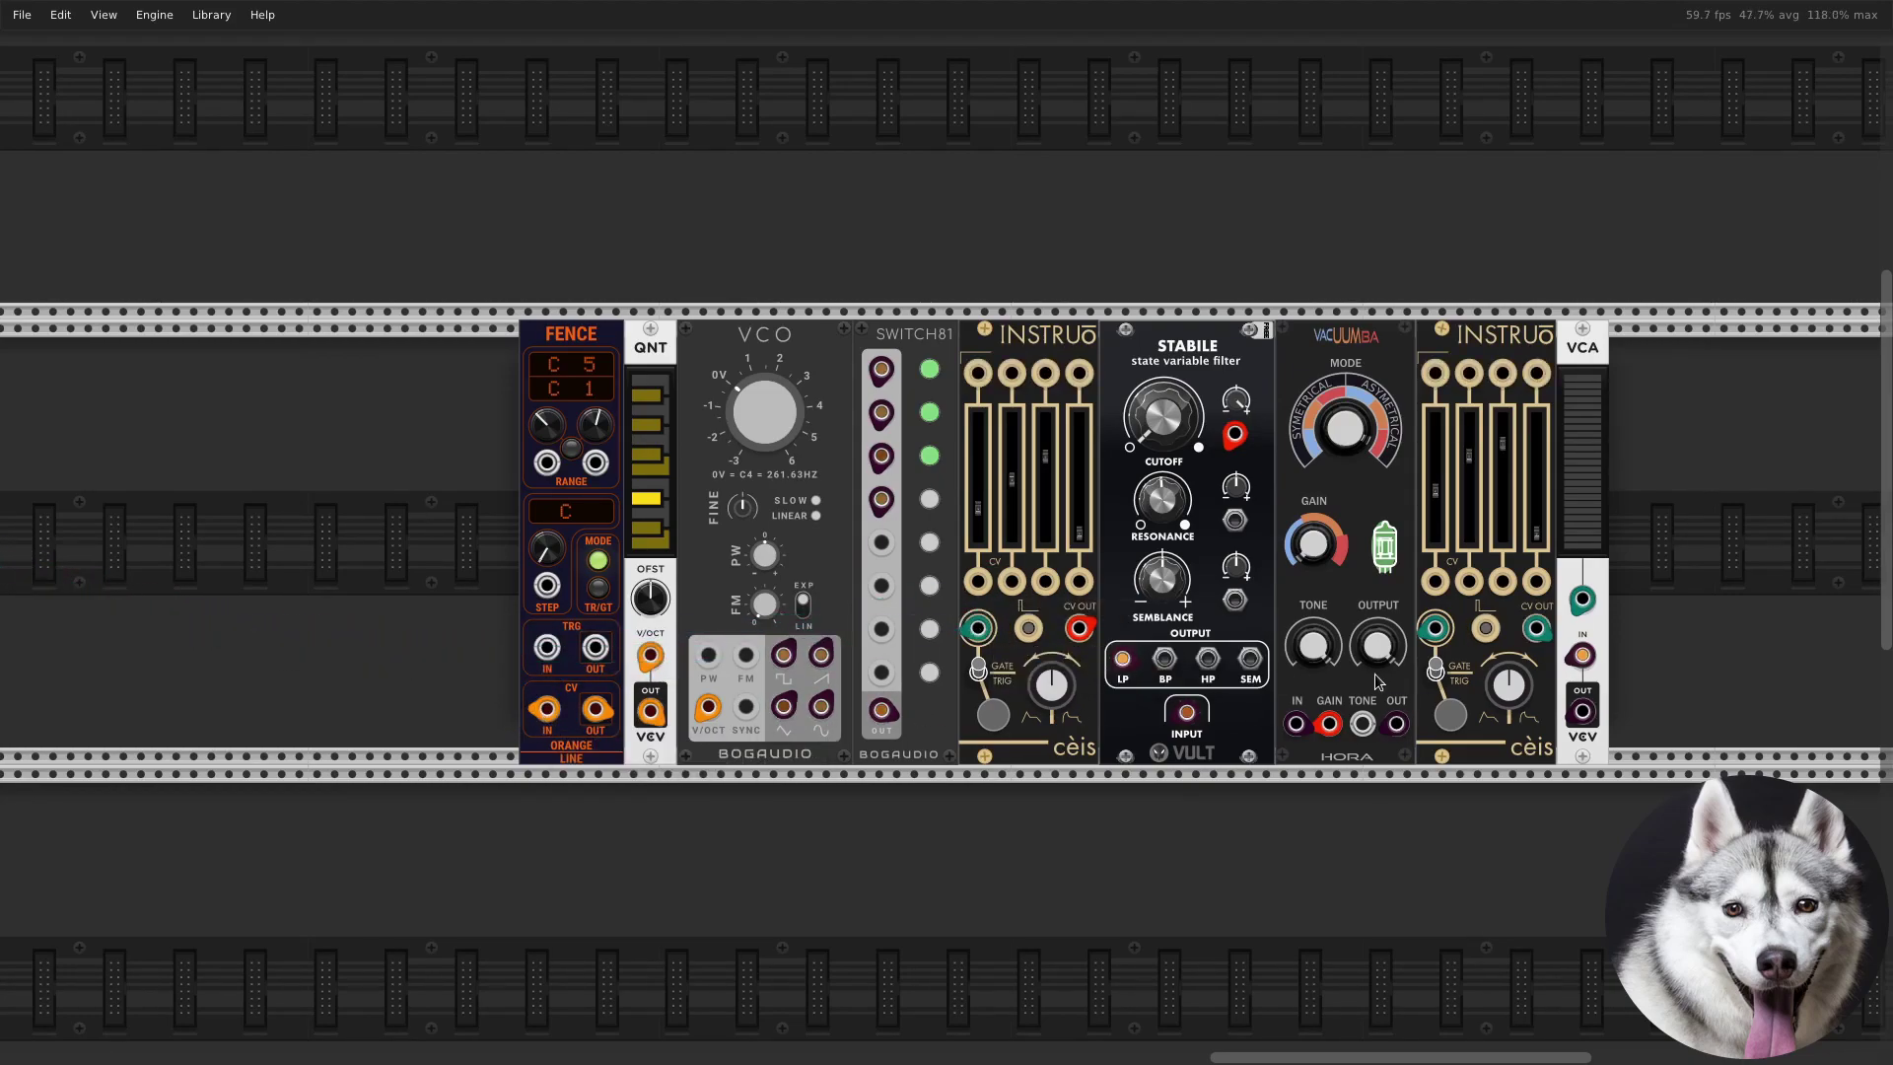
drag(1436, 628, 1437, 664)
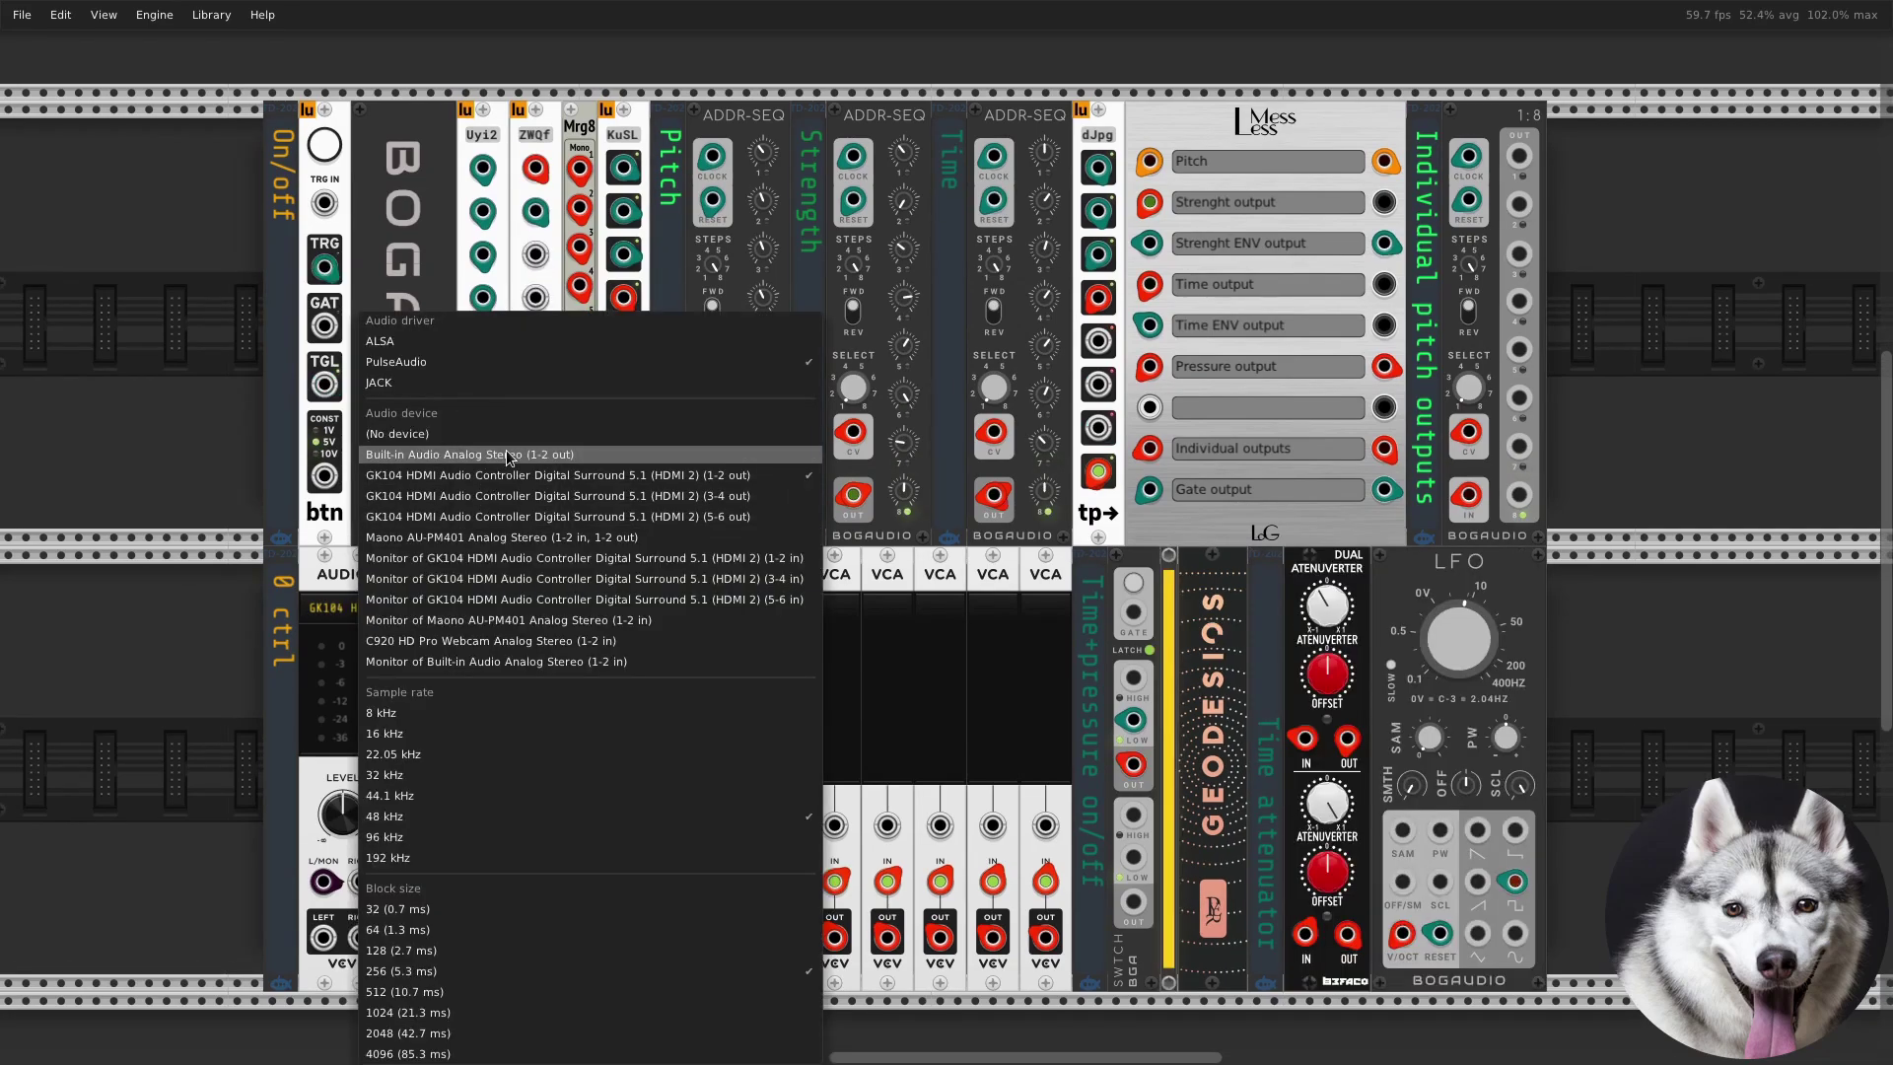
Set the audio device to Built-in Audio Analog Stereo (1-2 out) and start the sequencer with its On/off module
click(506, 450)
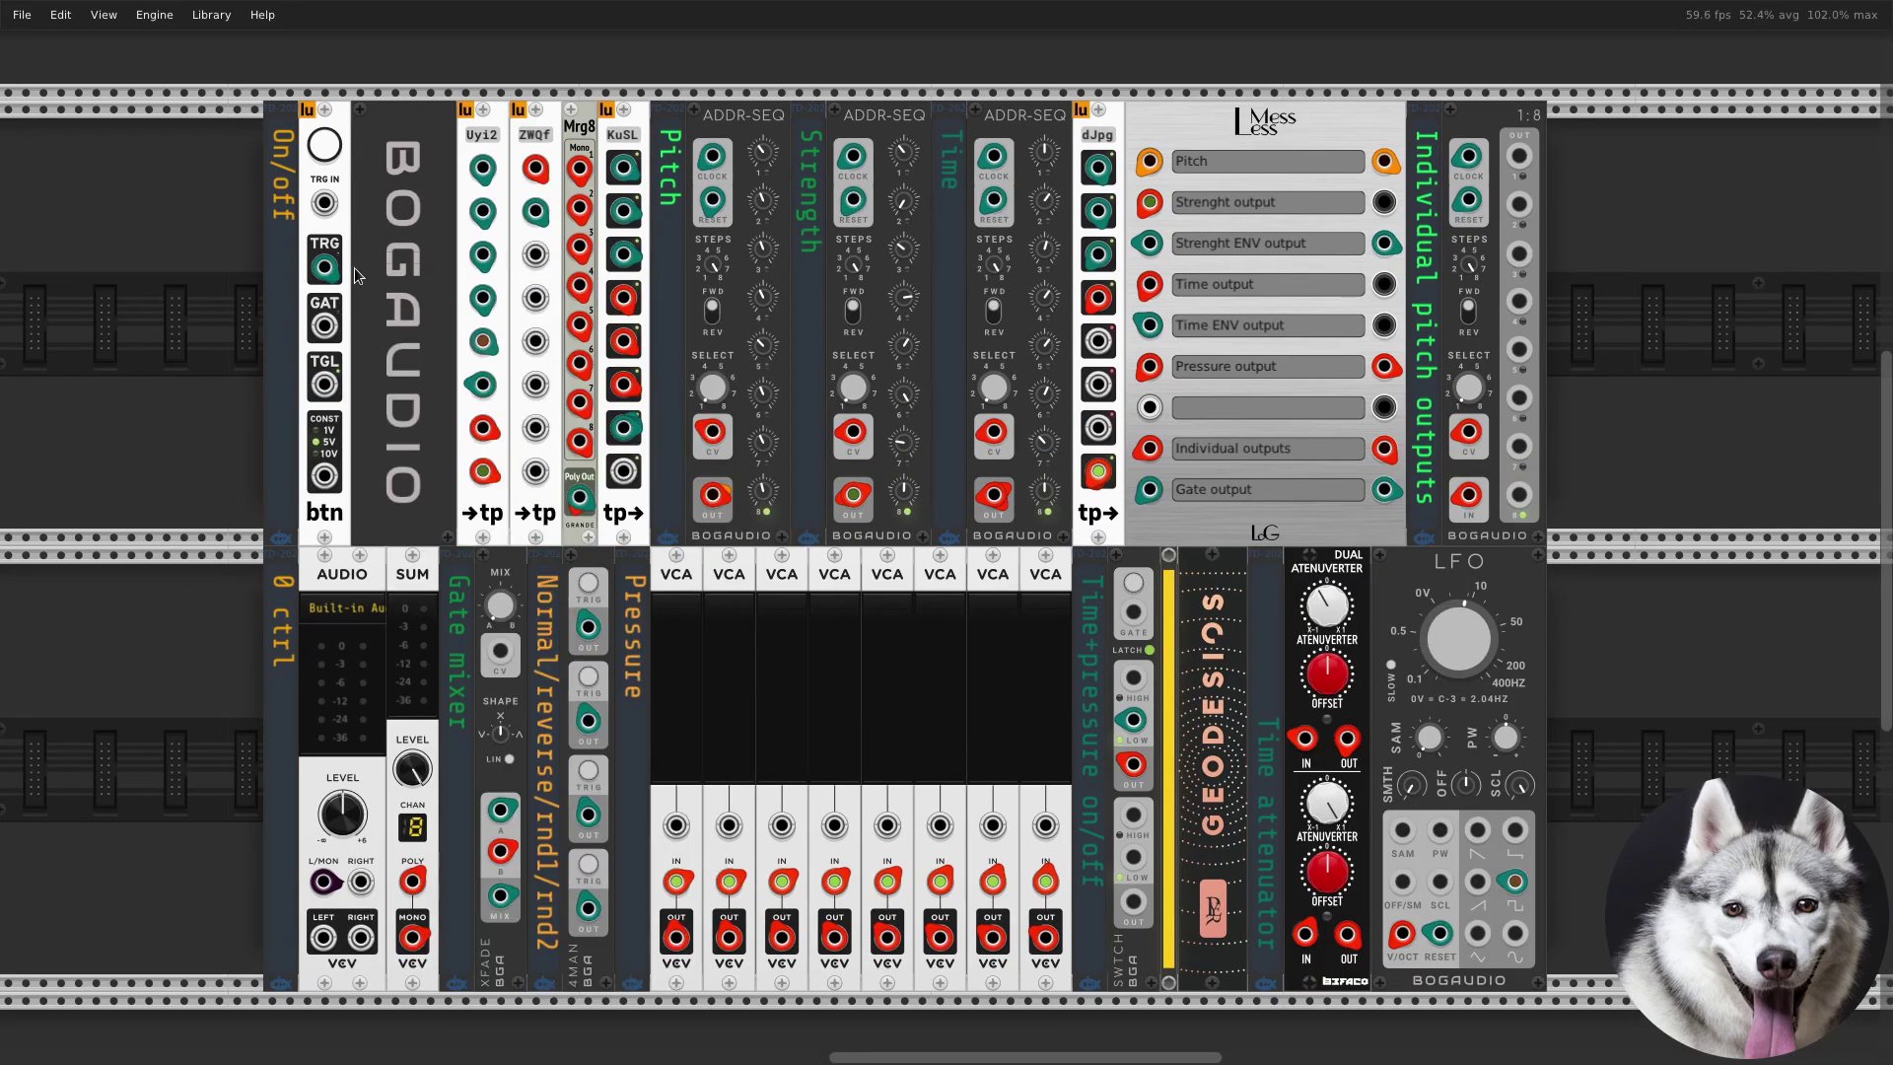
click(323, 148)
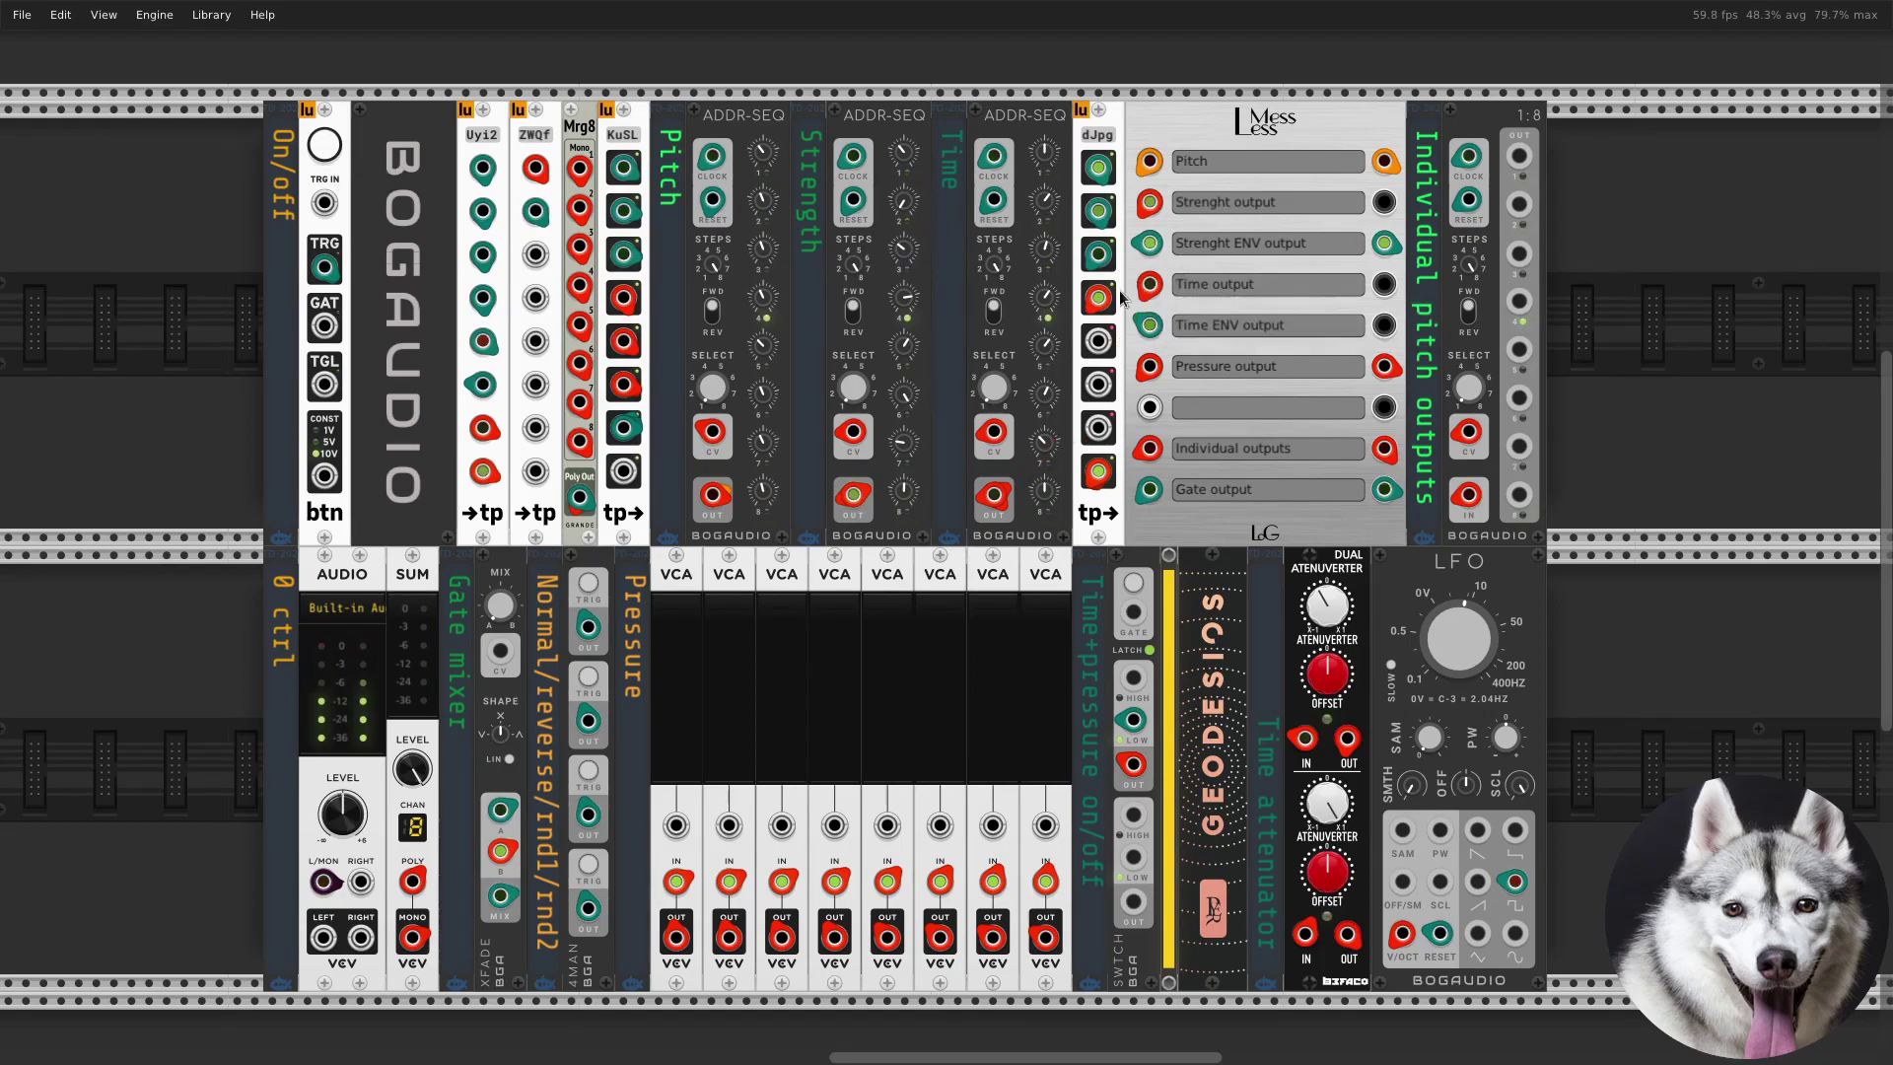
Set the Time sequencer's steps 1, 3, 4 and 7 to about -4.5, -4.2, -2.2 and 1.6 V, and stop the sequencer
mouse_move(765, 295)
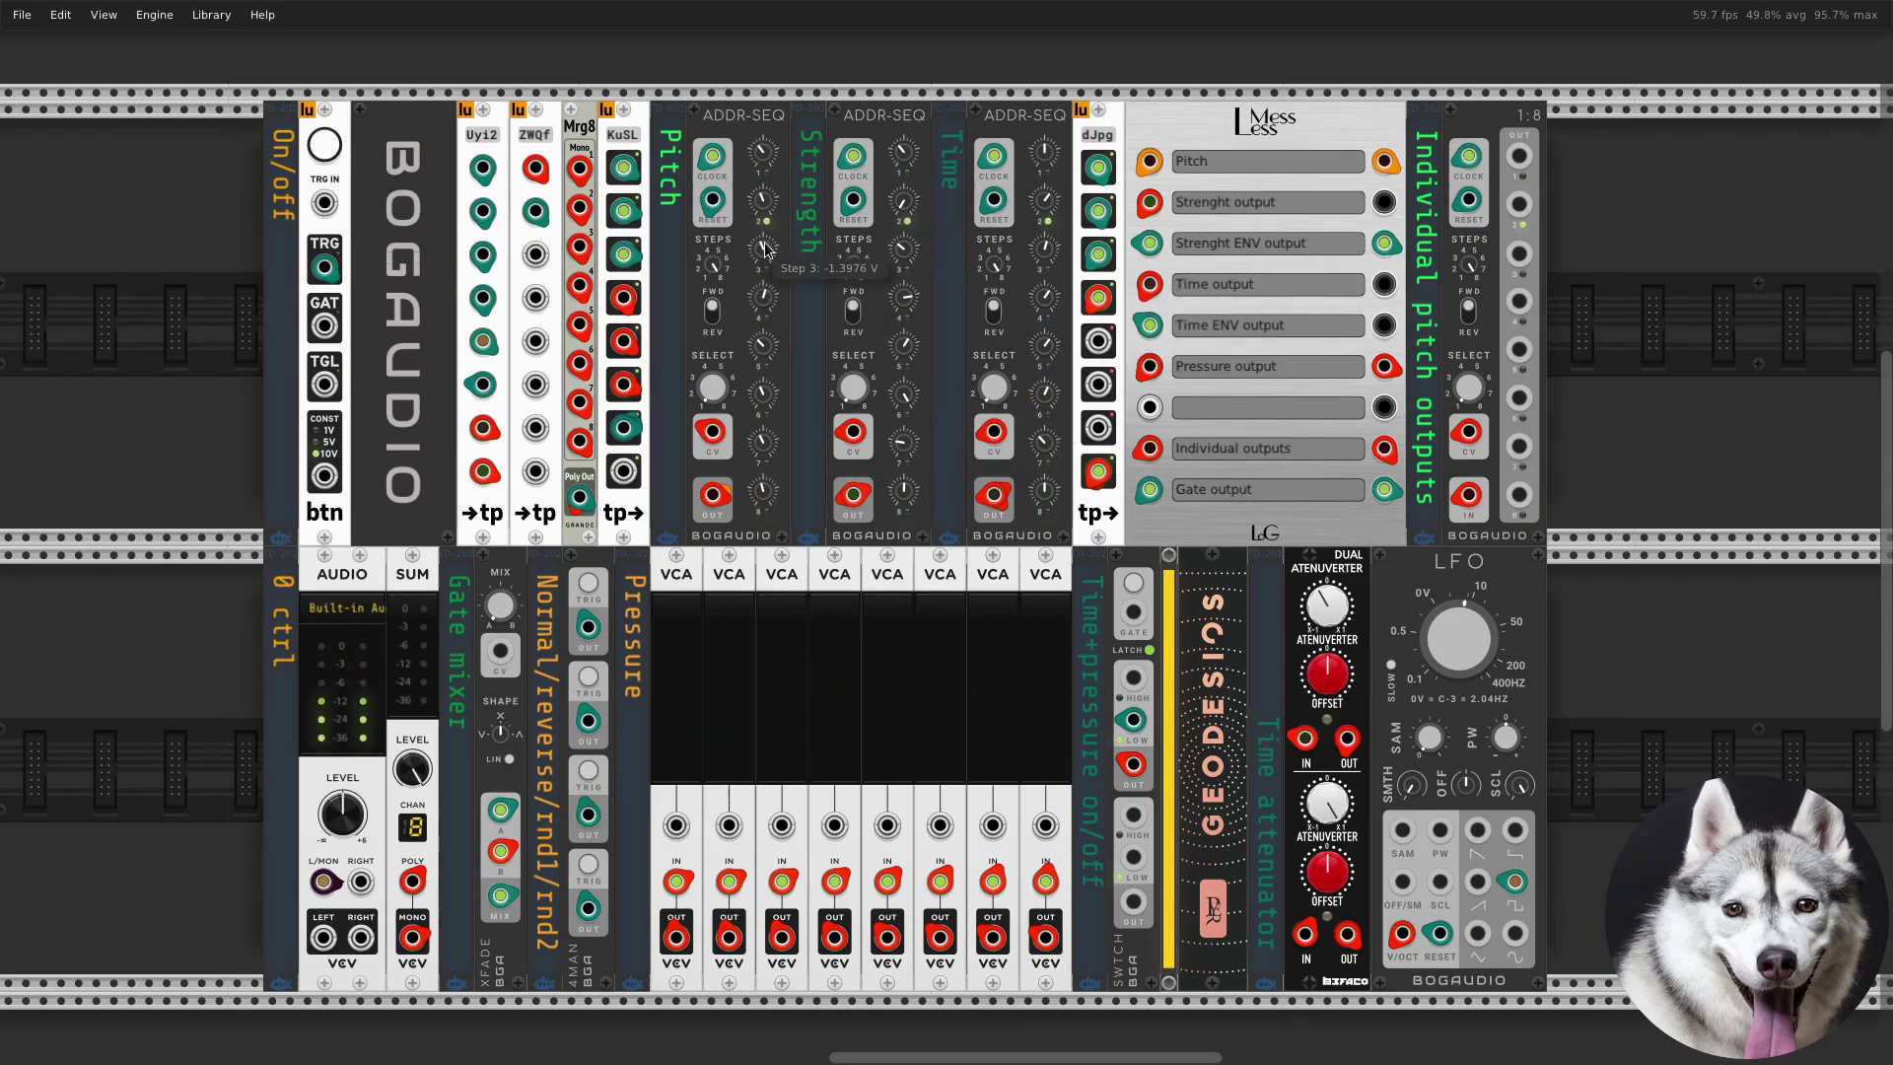
mouse_move(1046, 254)
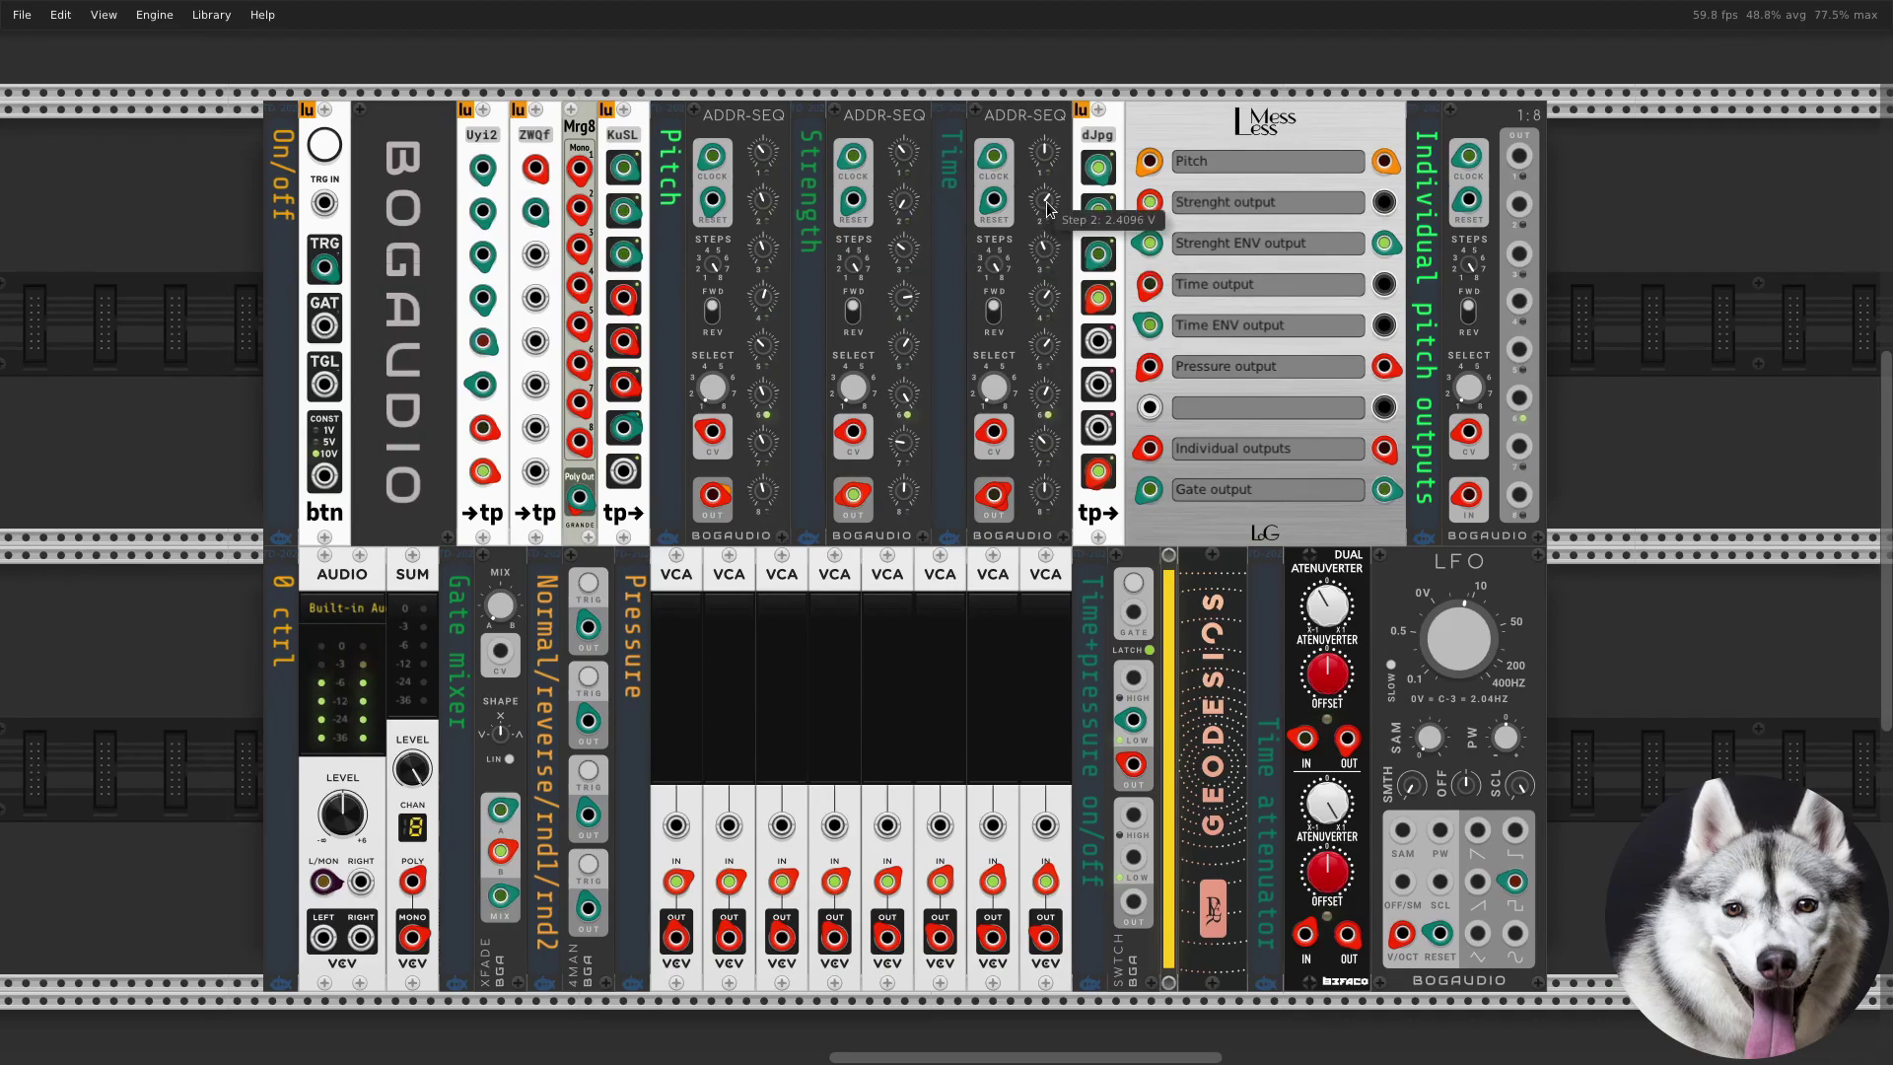
drag(1046, 253, 1046, 260)
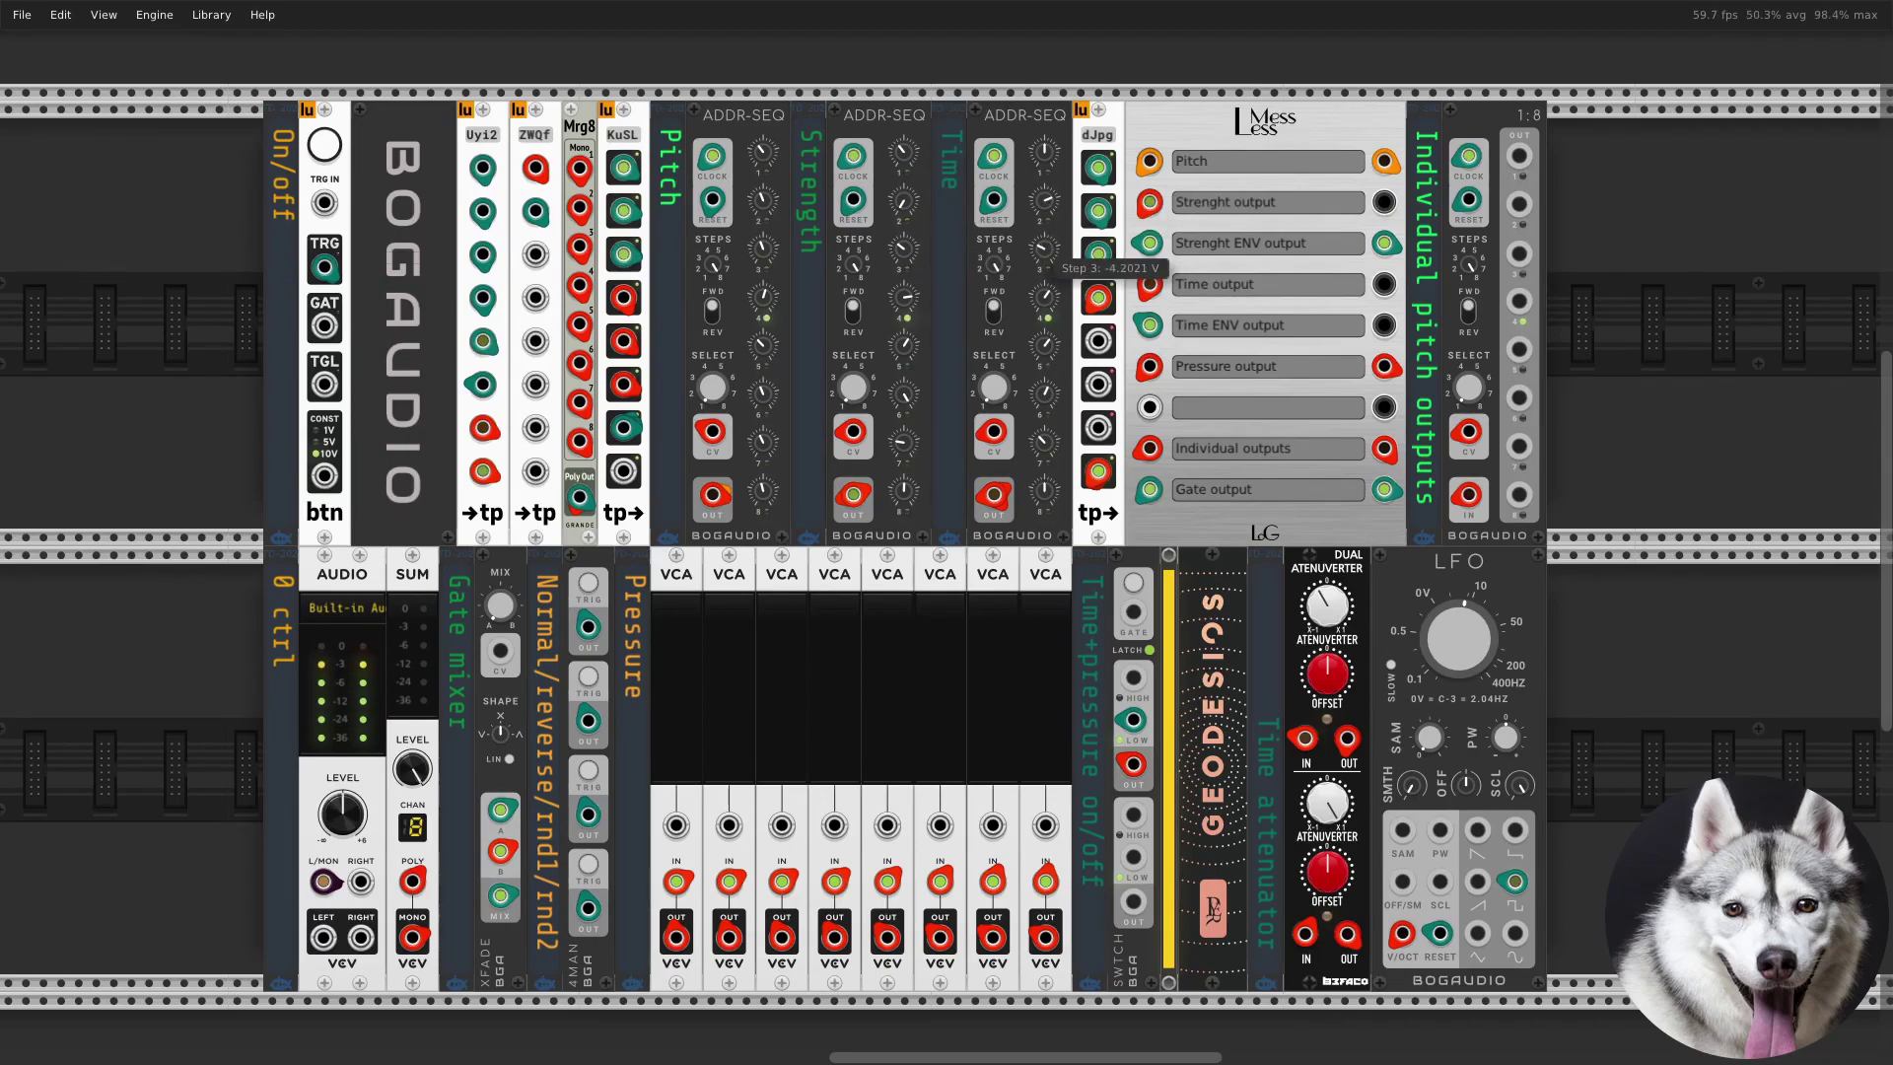
mouse_move(1046, 163)
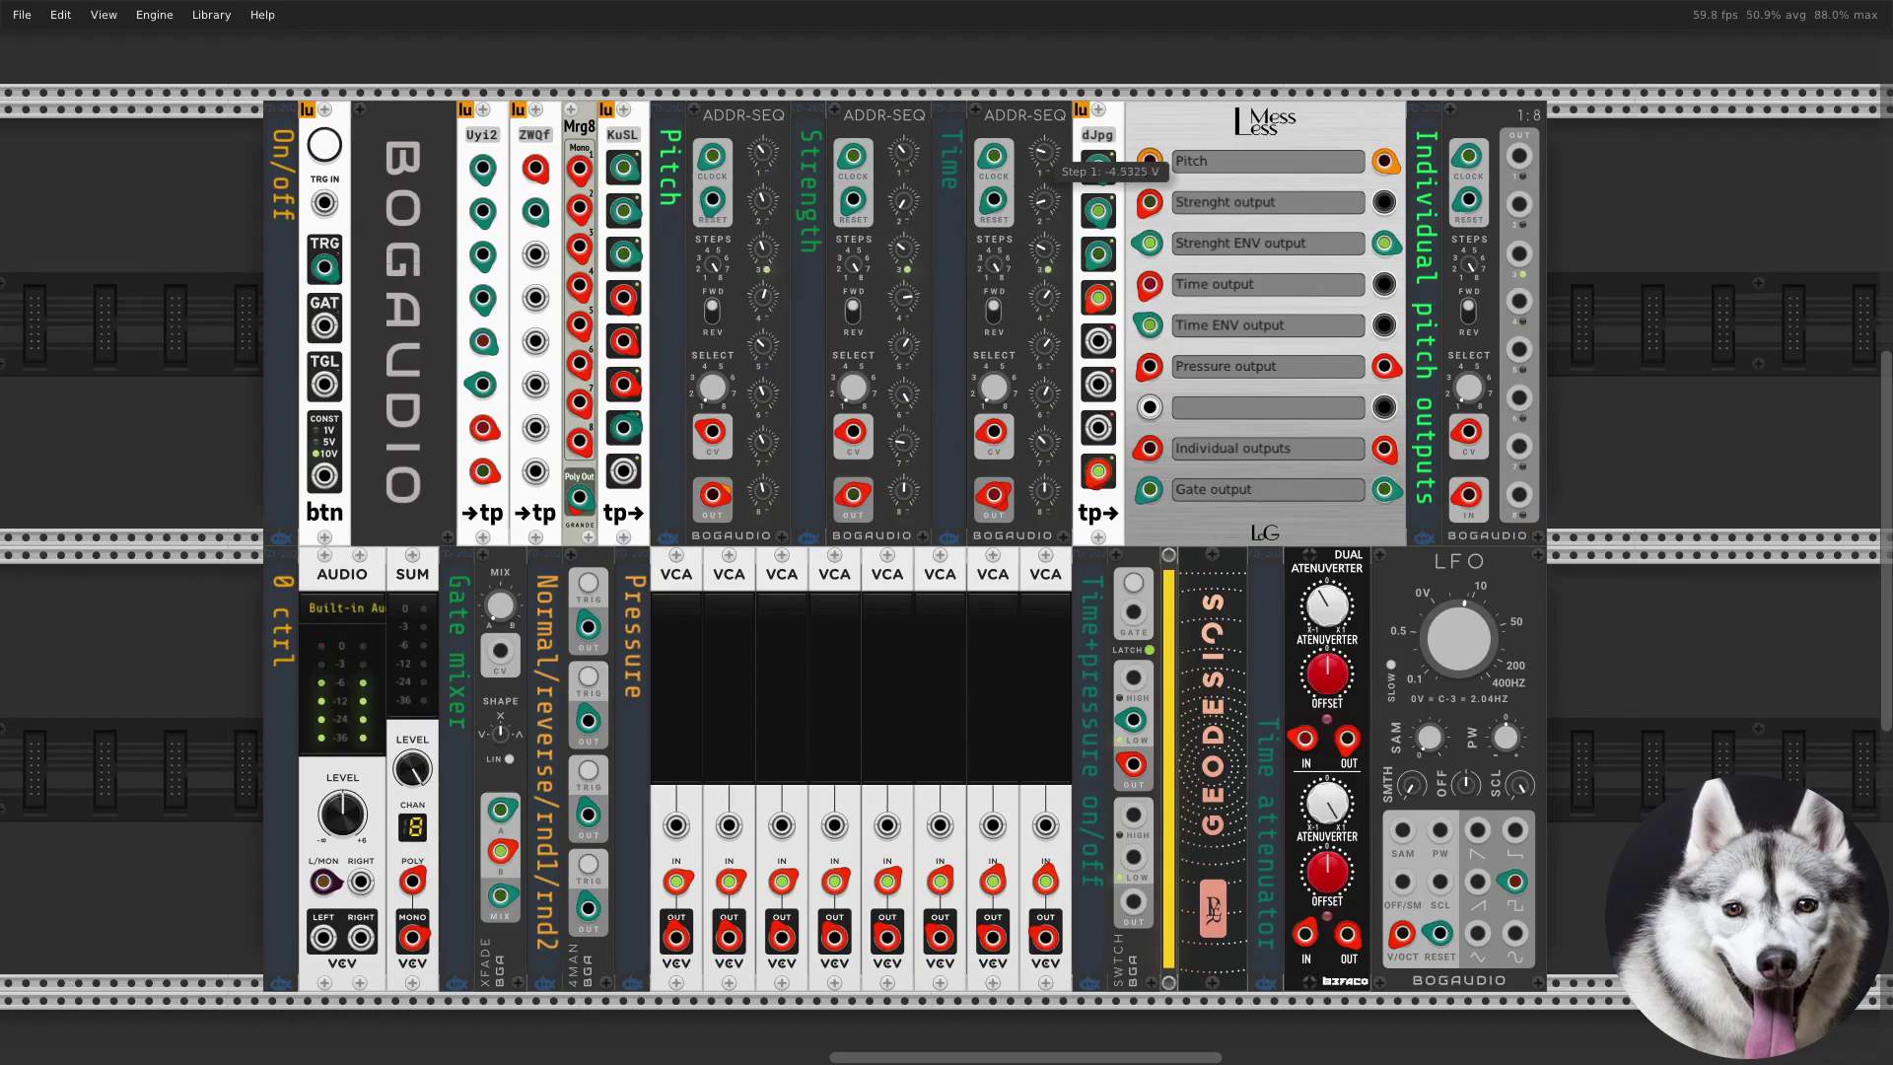
mouse_move(1046, 300)
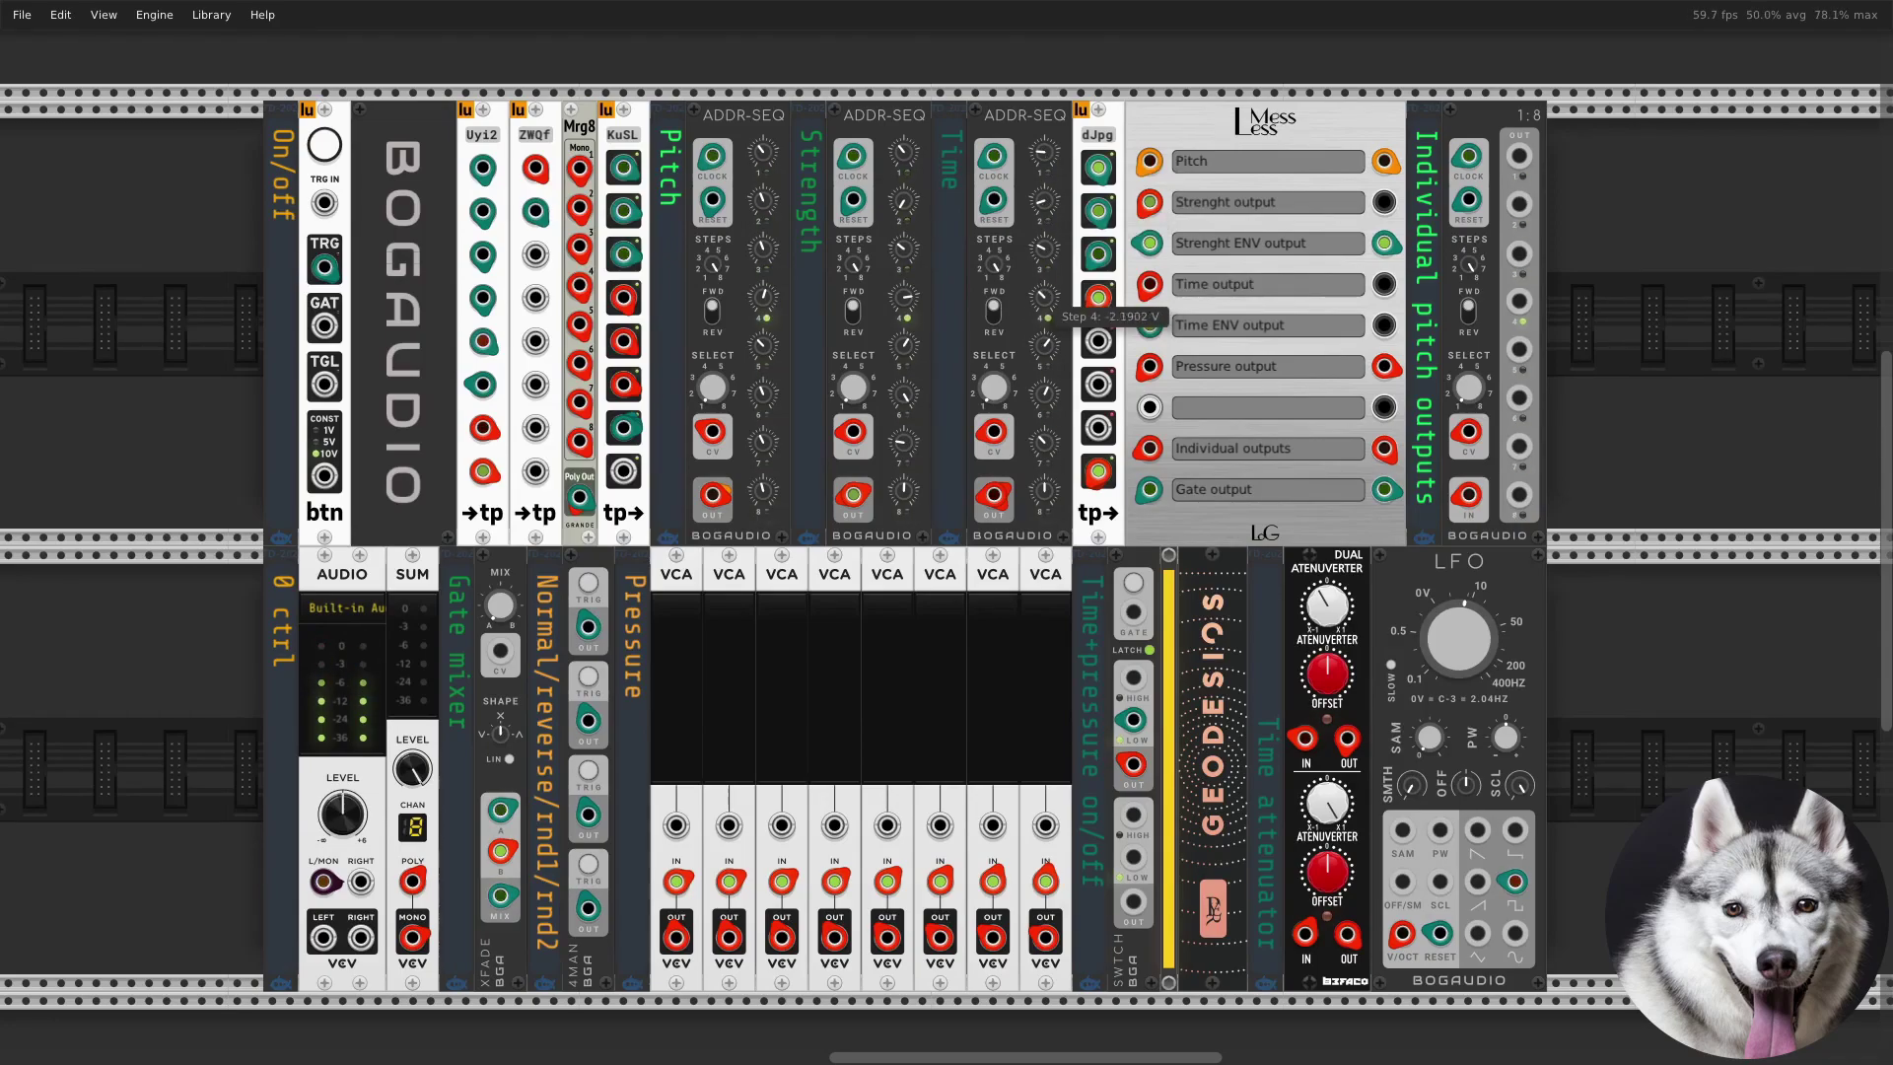
mouse_move(1046, 352)
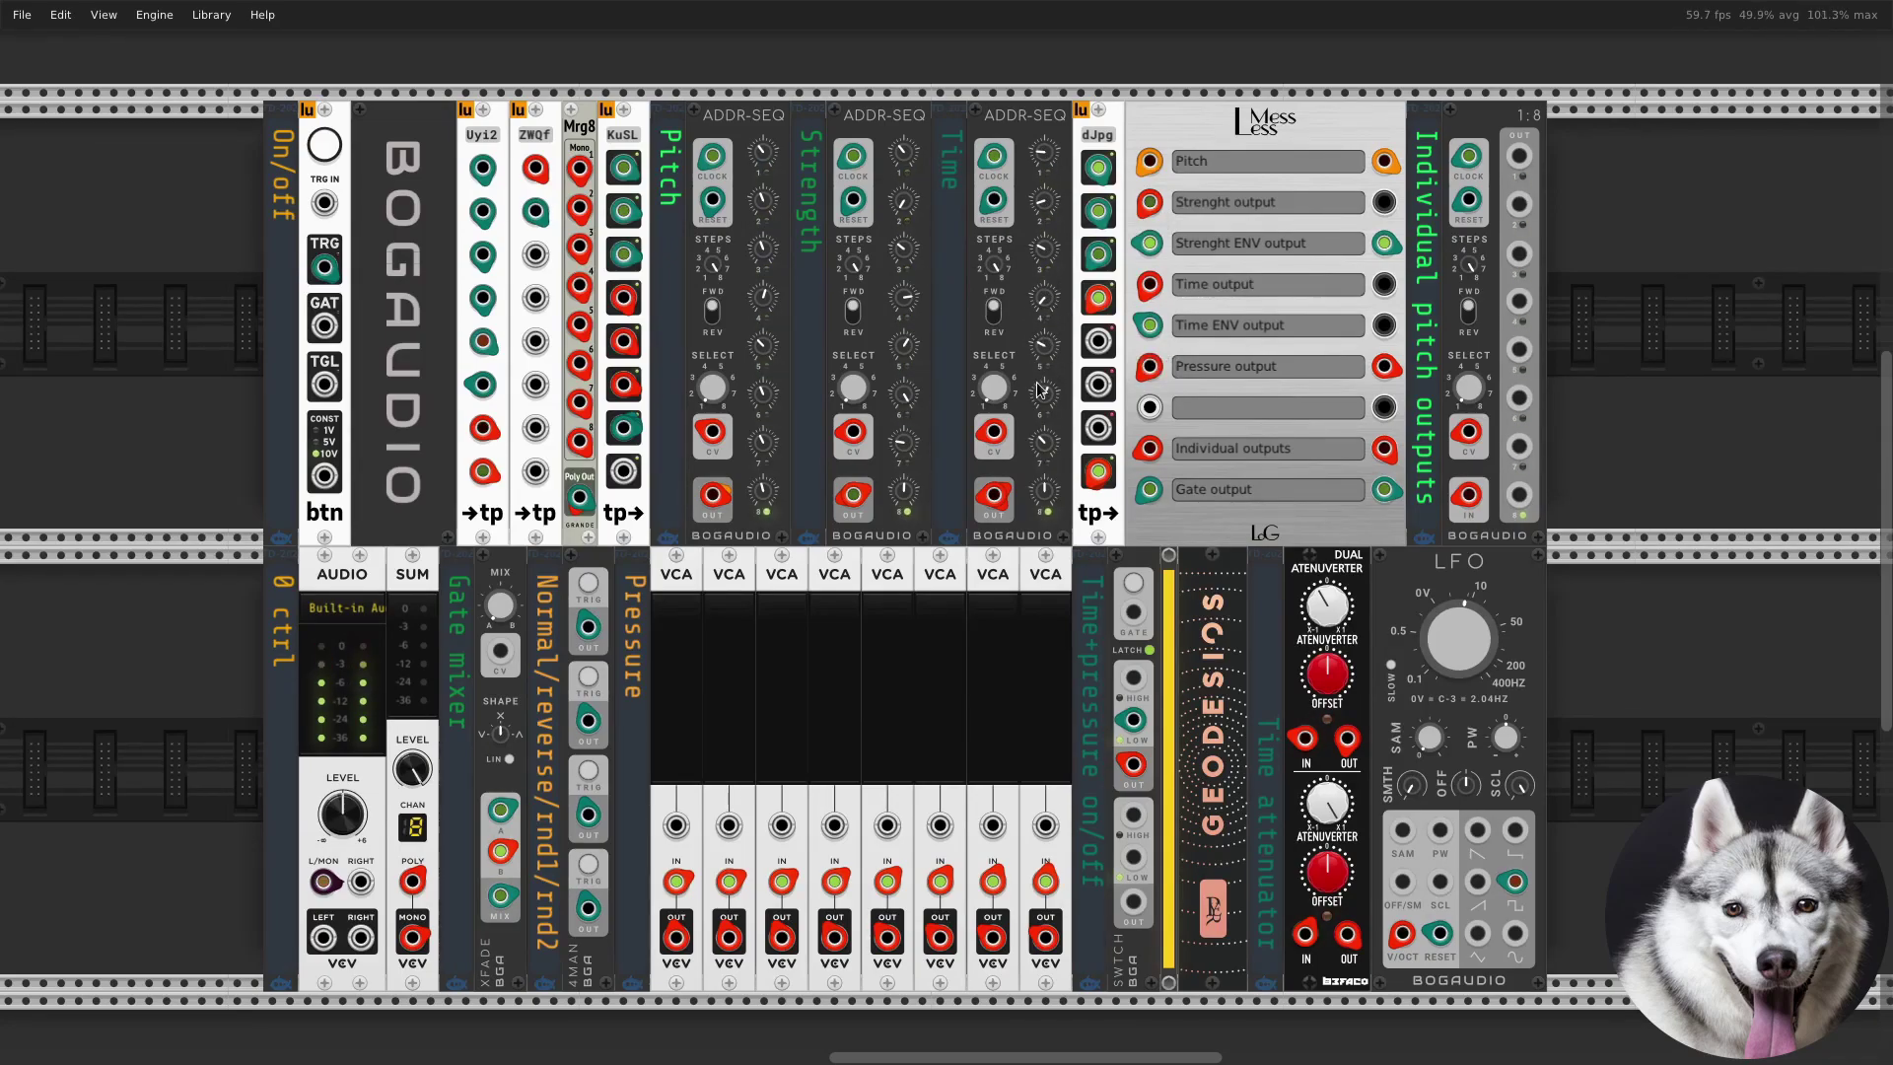
mouse_move(1048, 454)
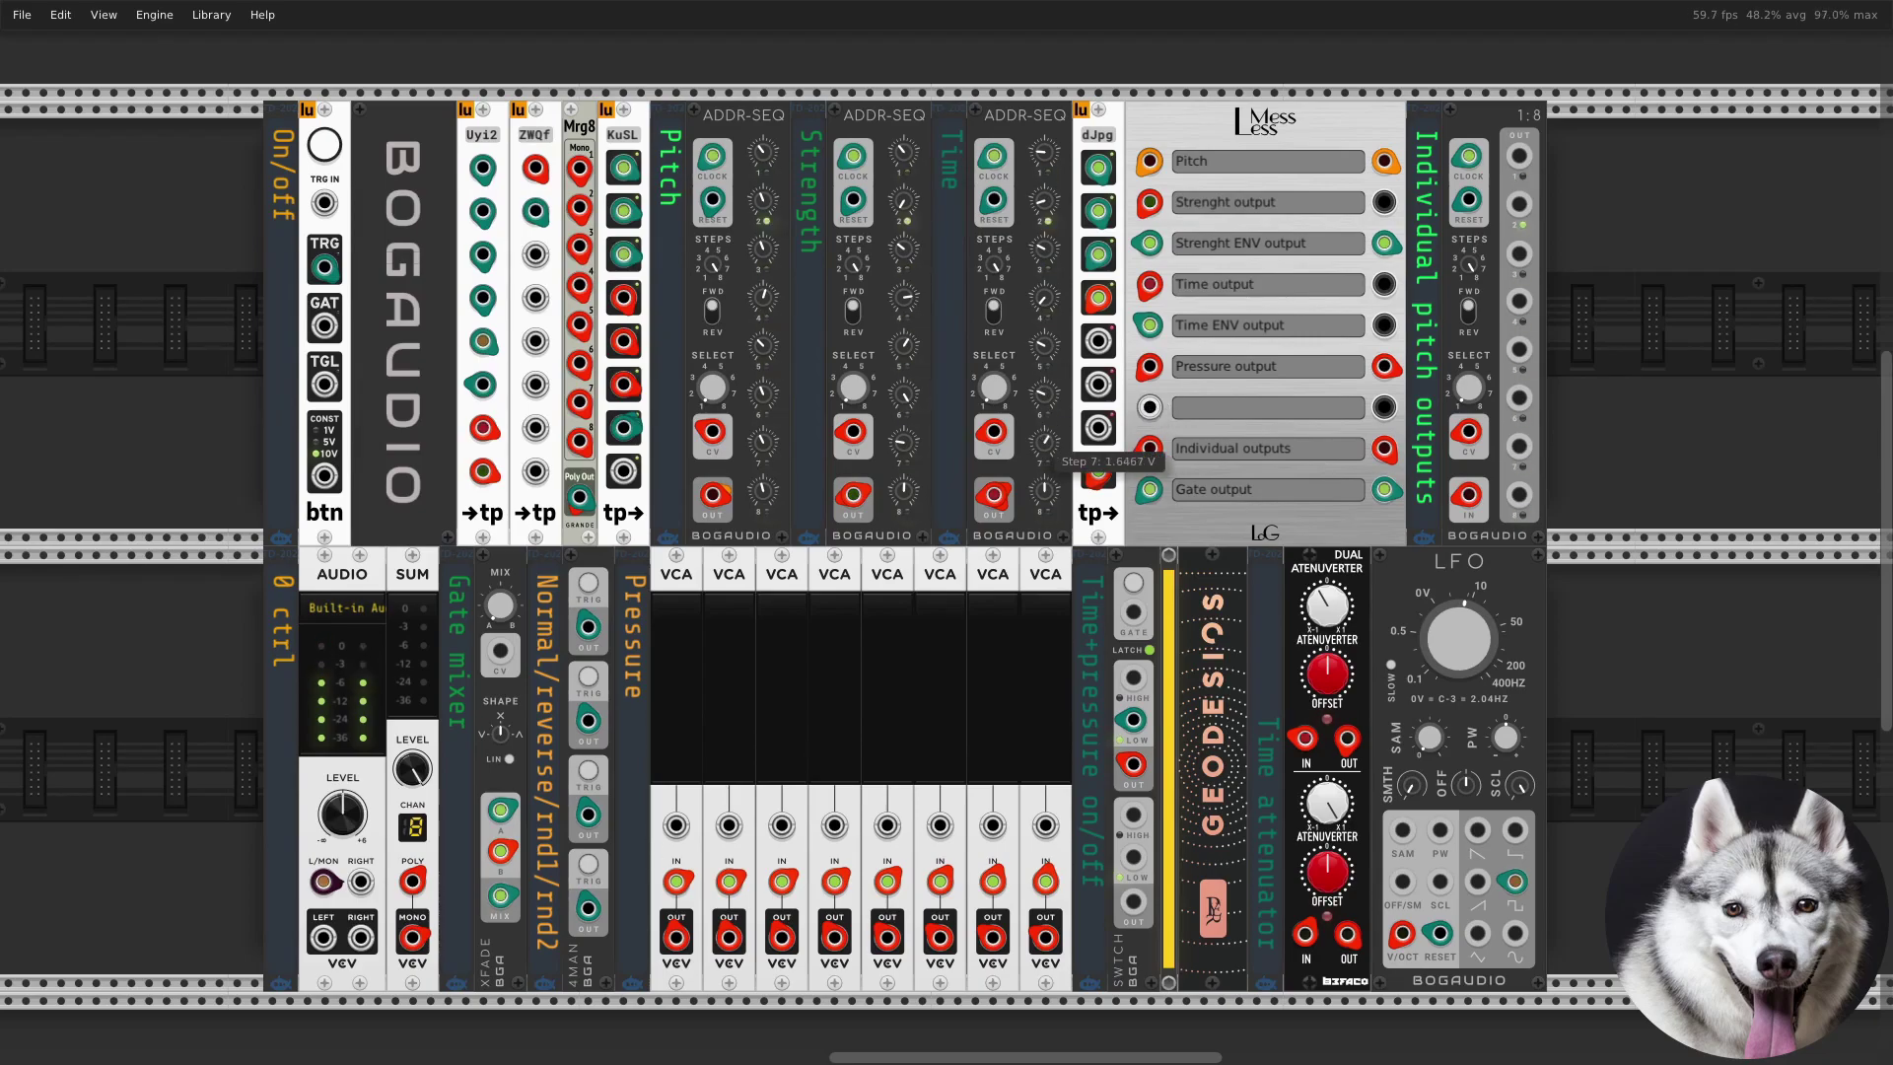
mouse_move(1045, 493)
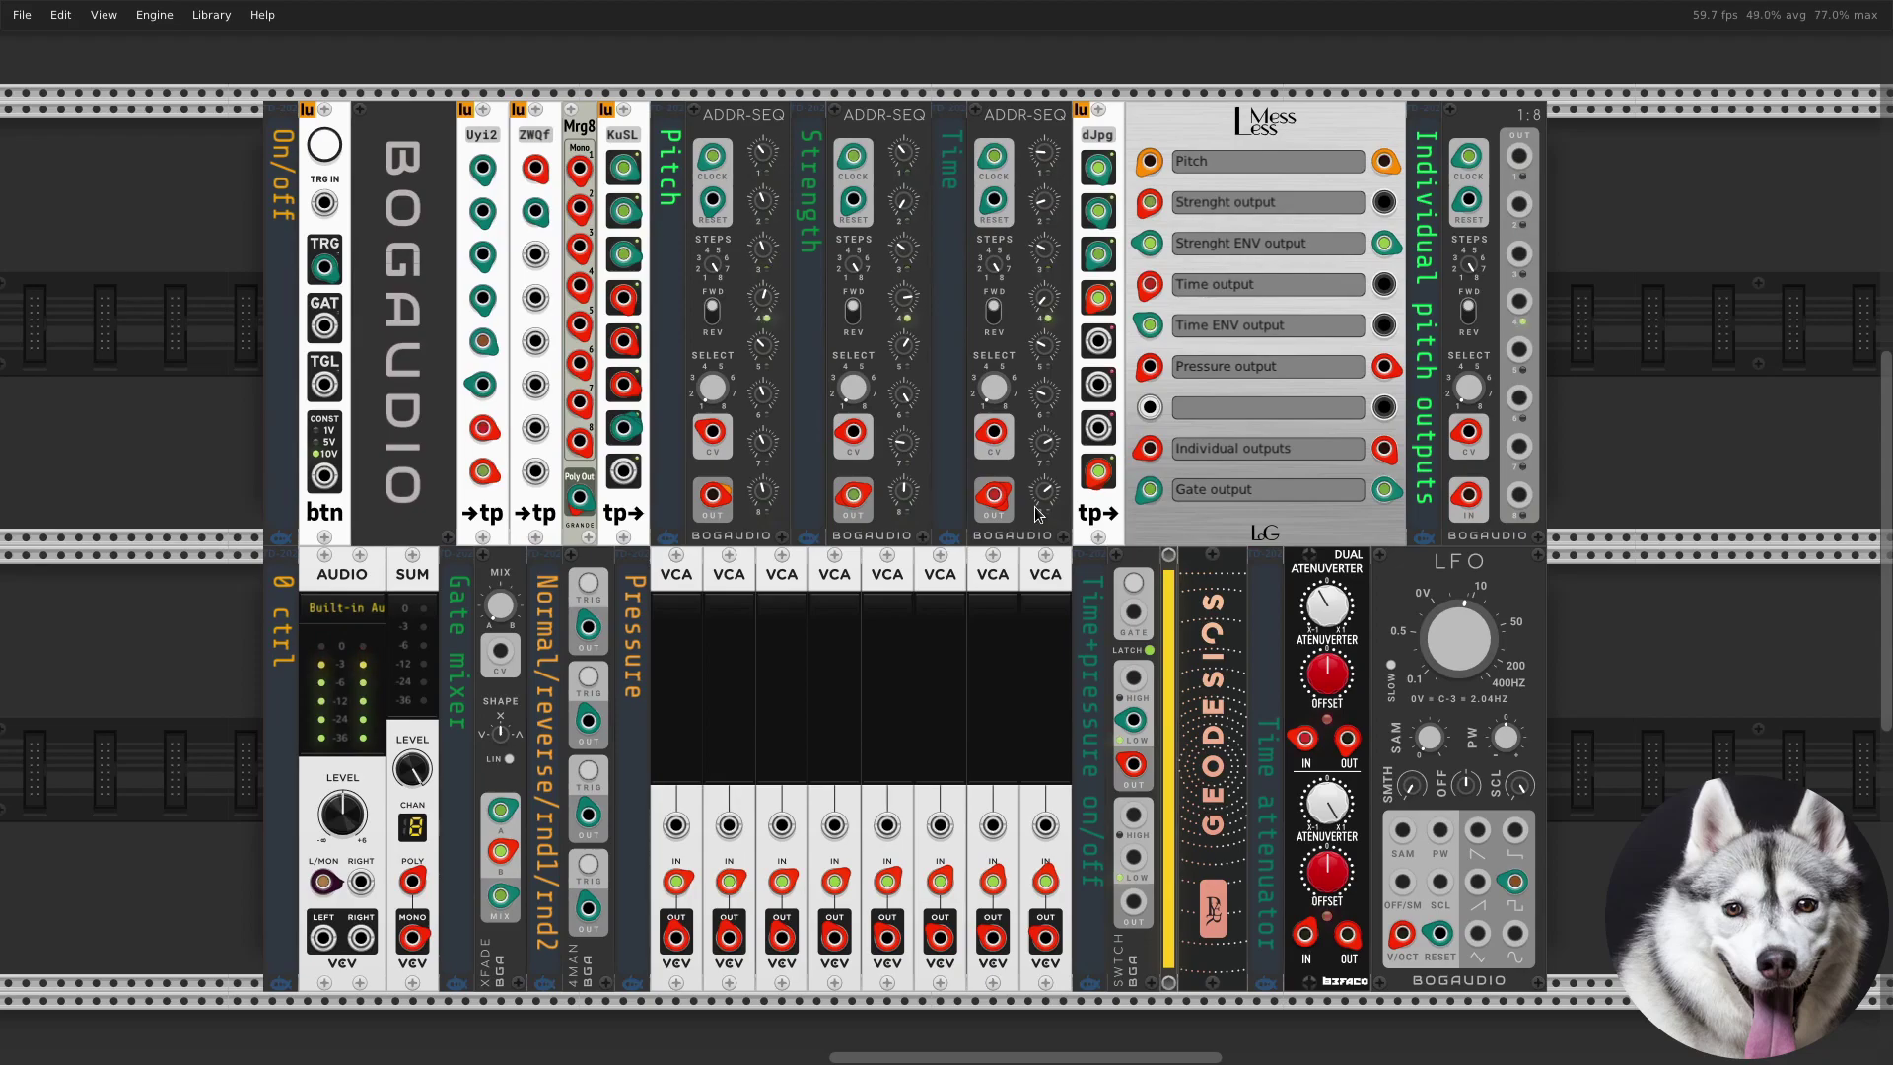
click(325, 148)
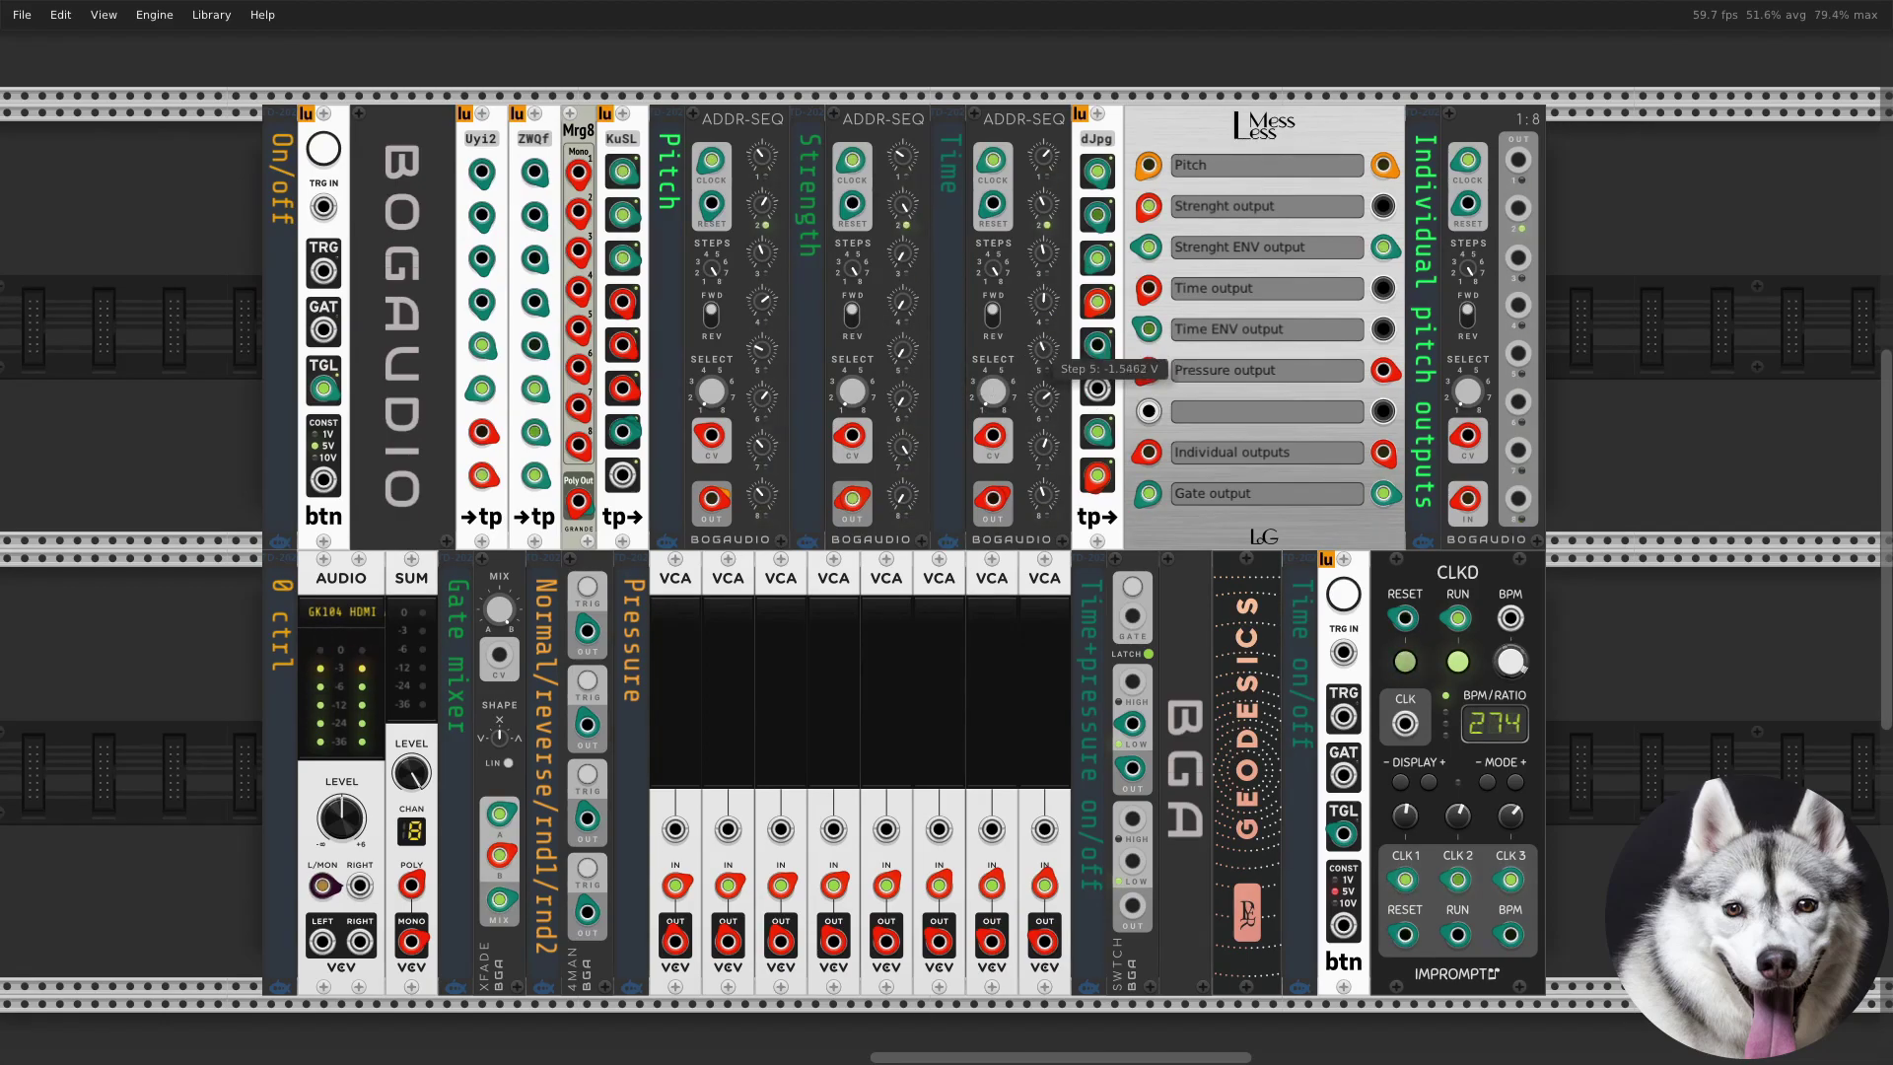
In the clocked patch, set the Time sequencer's step 4 to about -0.16 V and step 1 to about 0.53 V, and adjust steps 3 and 7
mouse_move(1043, 310)
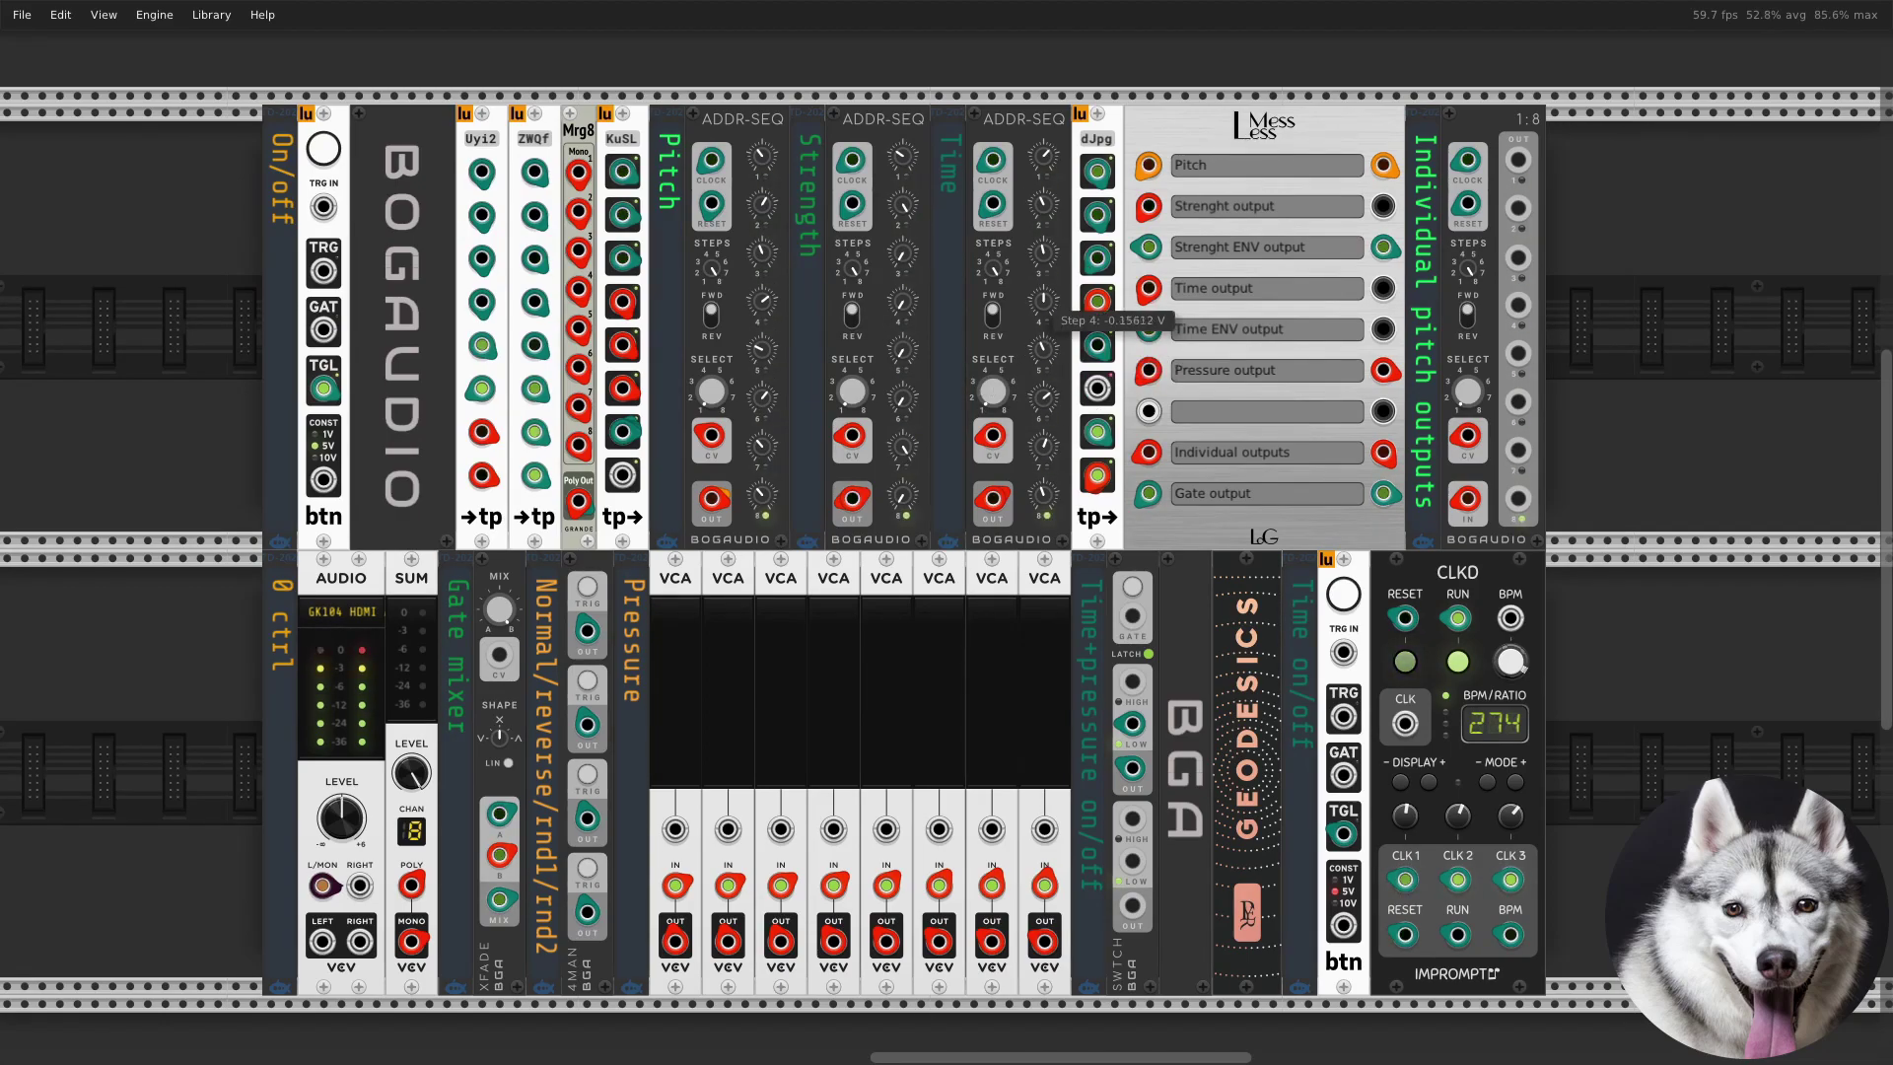
mouse_move(1043, 261)
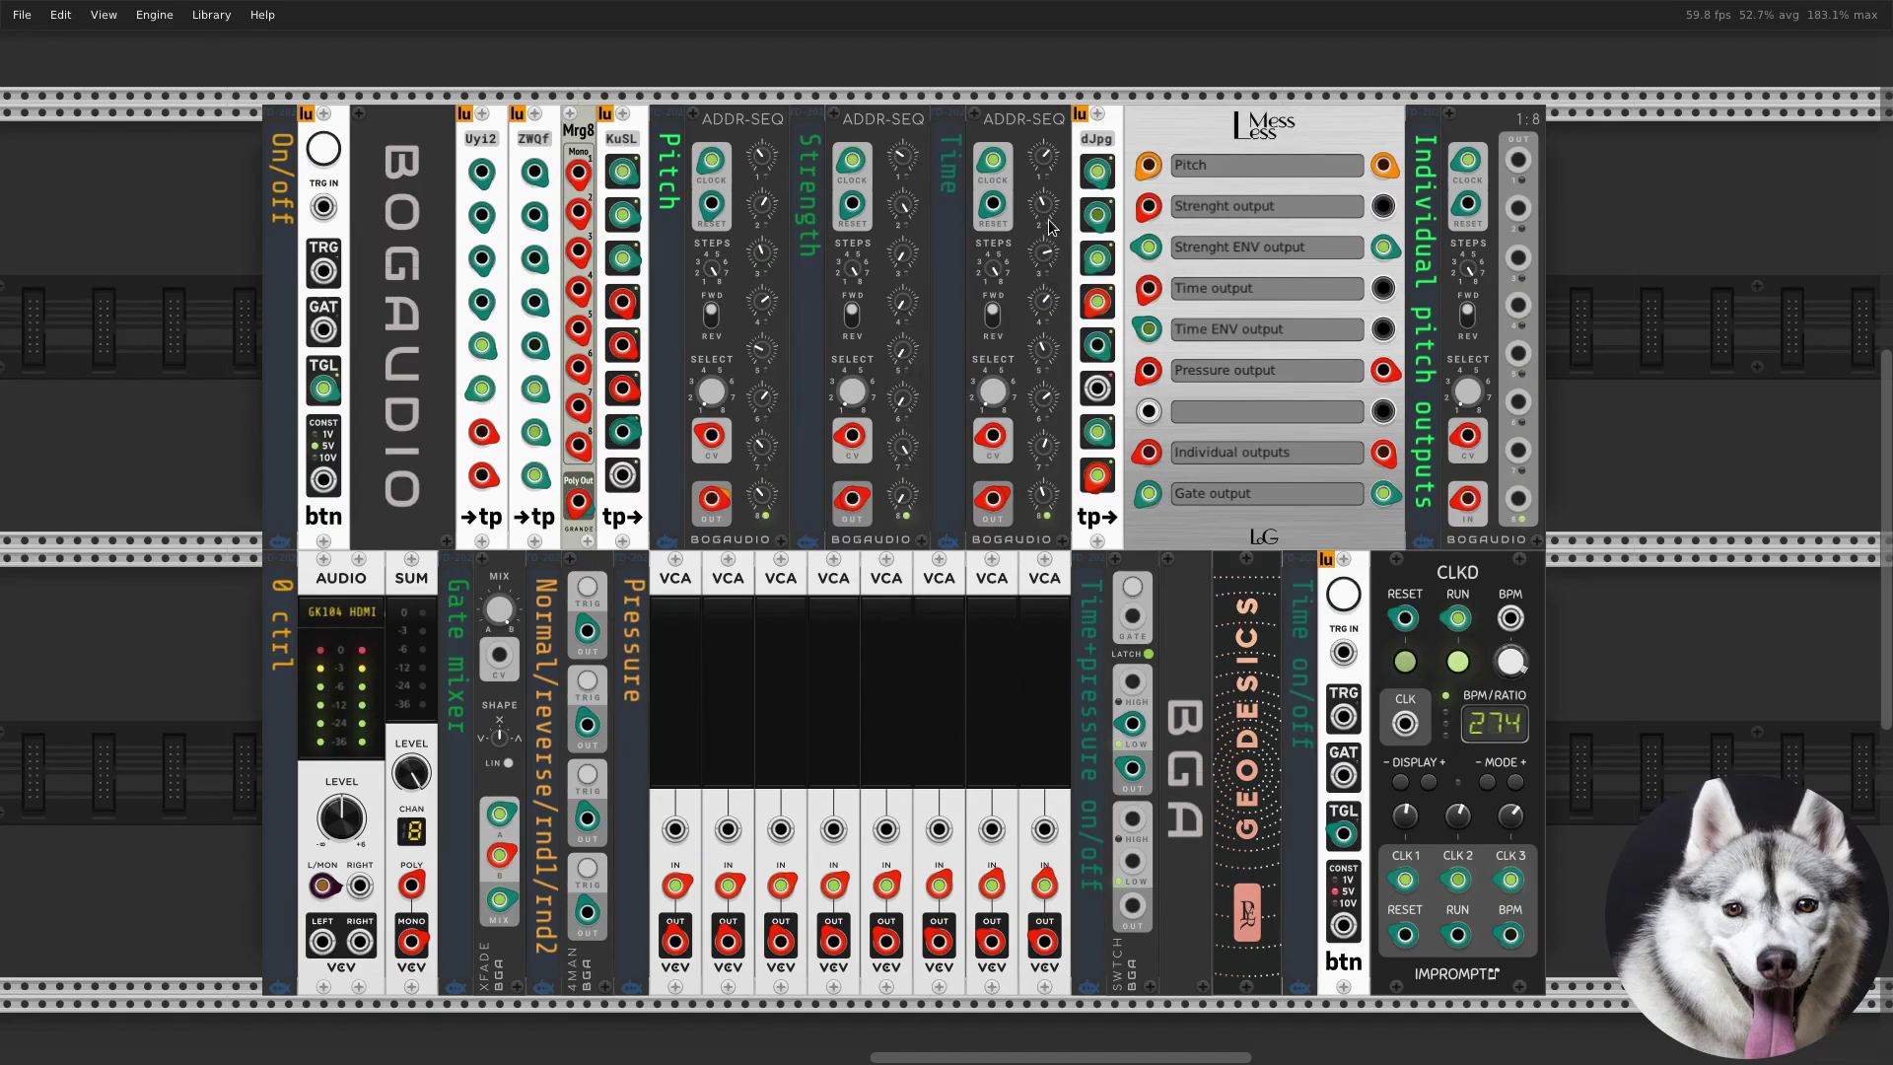
mouse_move(1047, 158)
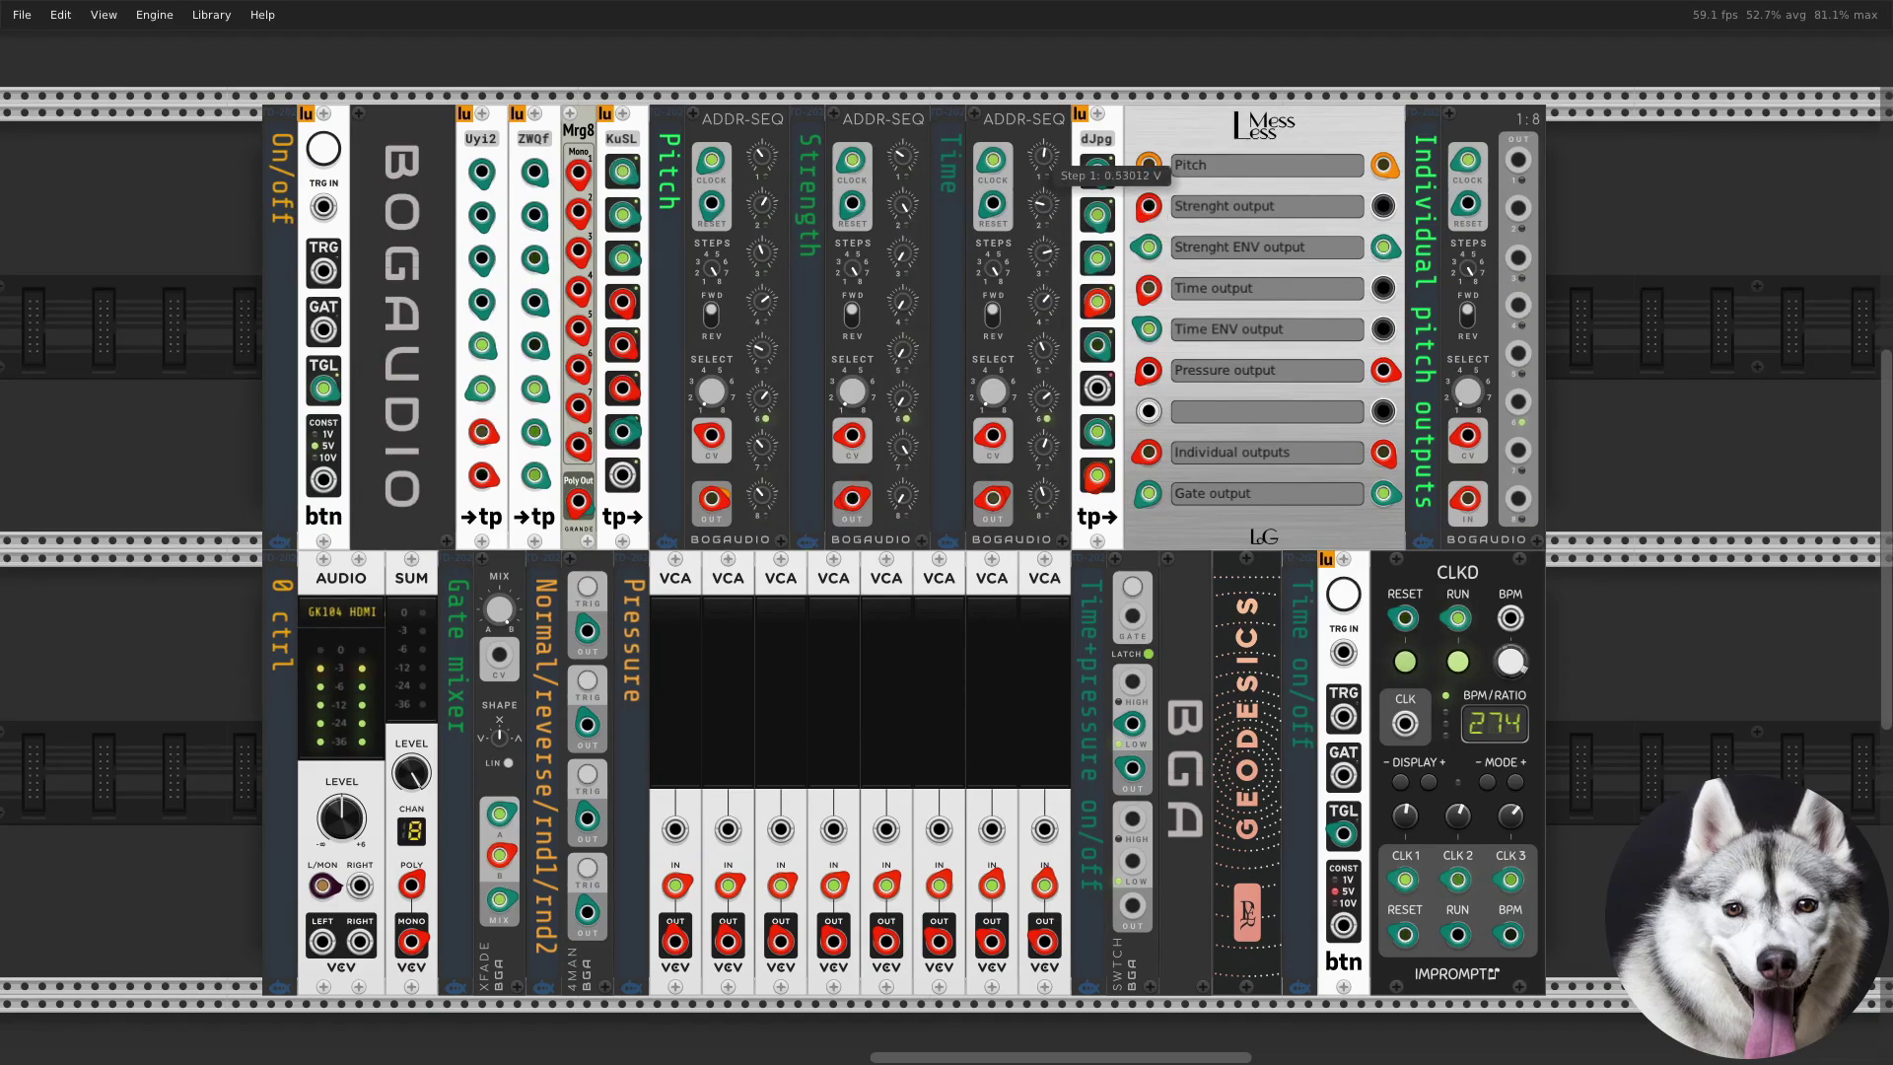
mouse_move(1043, 453)
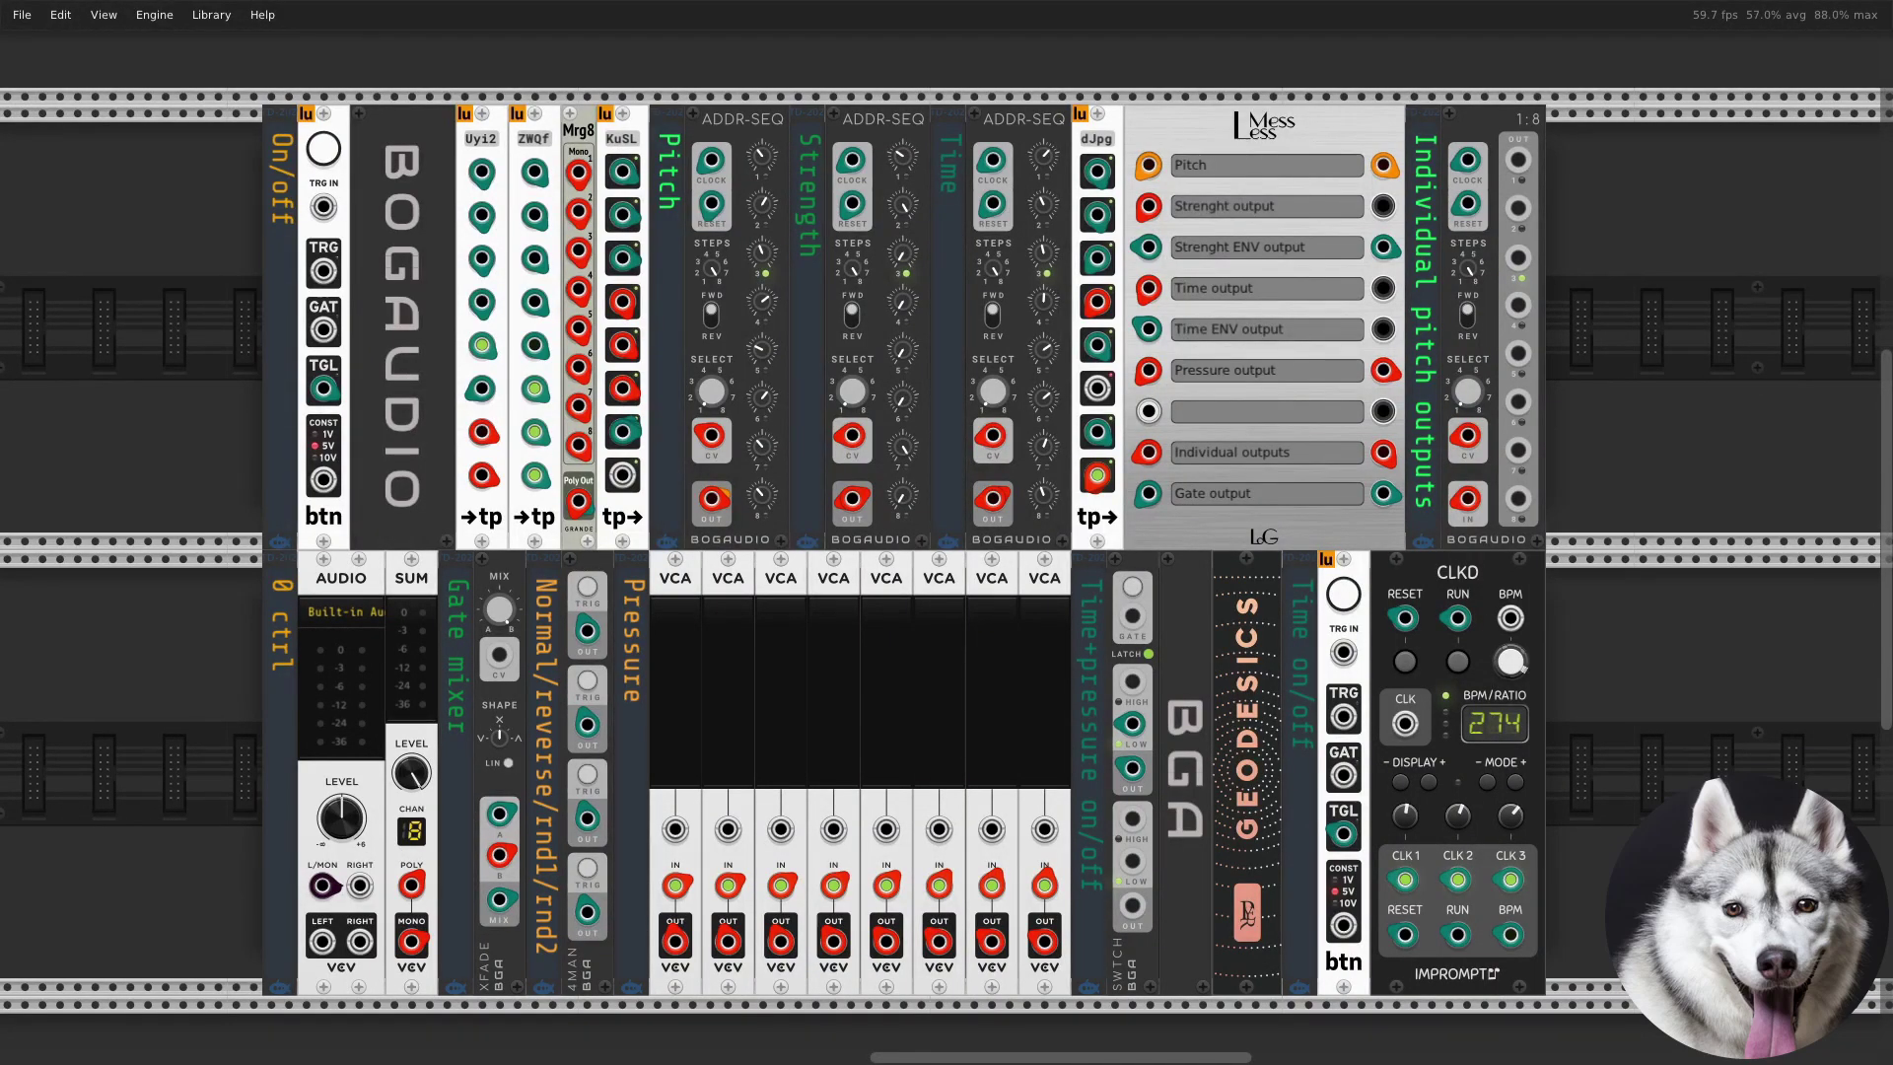
View the touch plates on the Make Noise 0-CTRL product page in the browser and return to VCV Rack
key(alt+Tab)
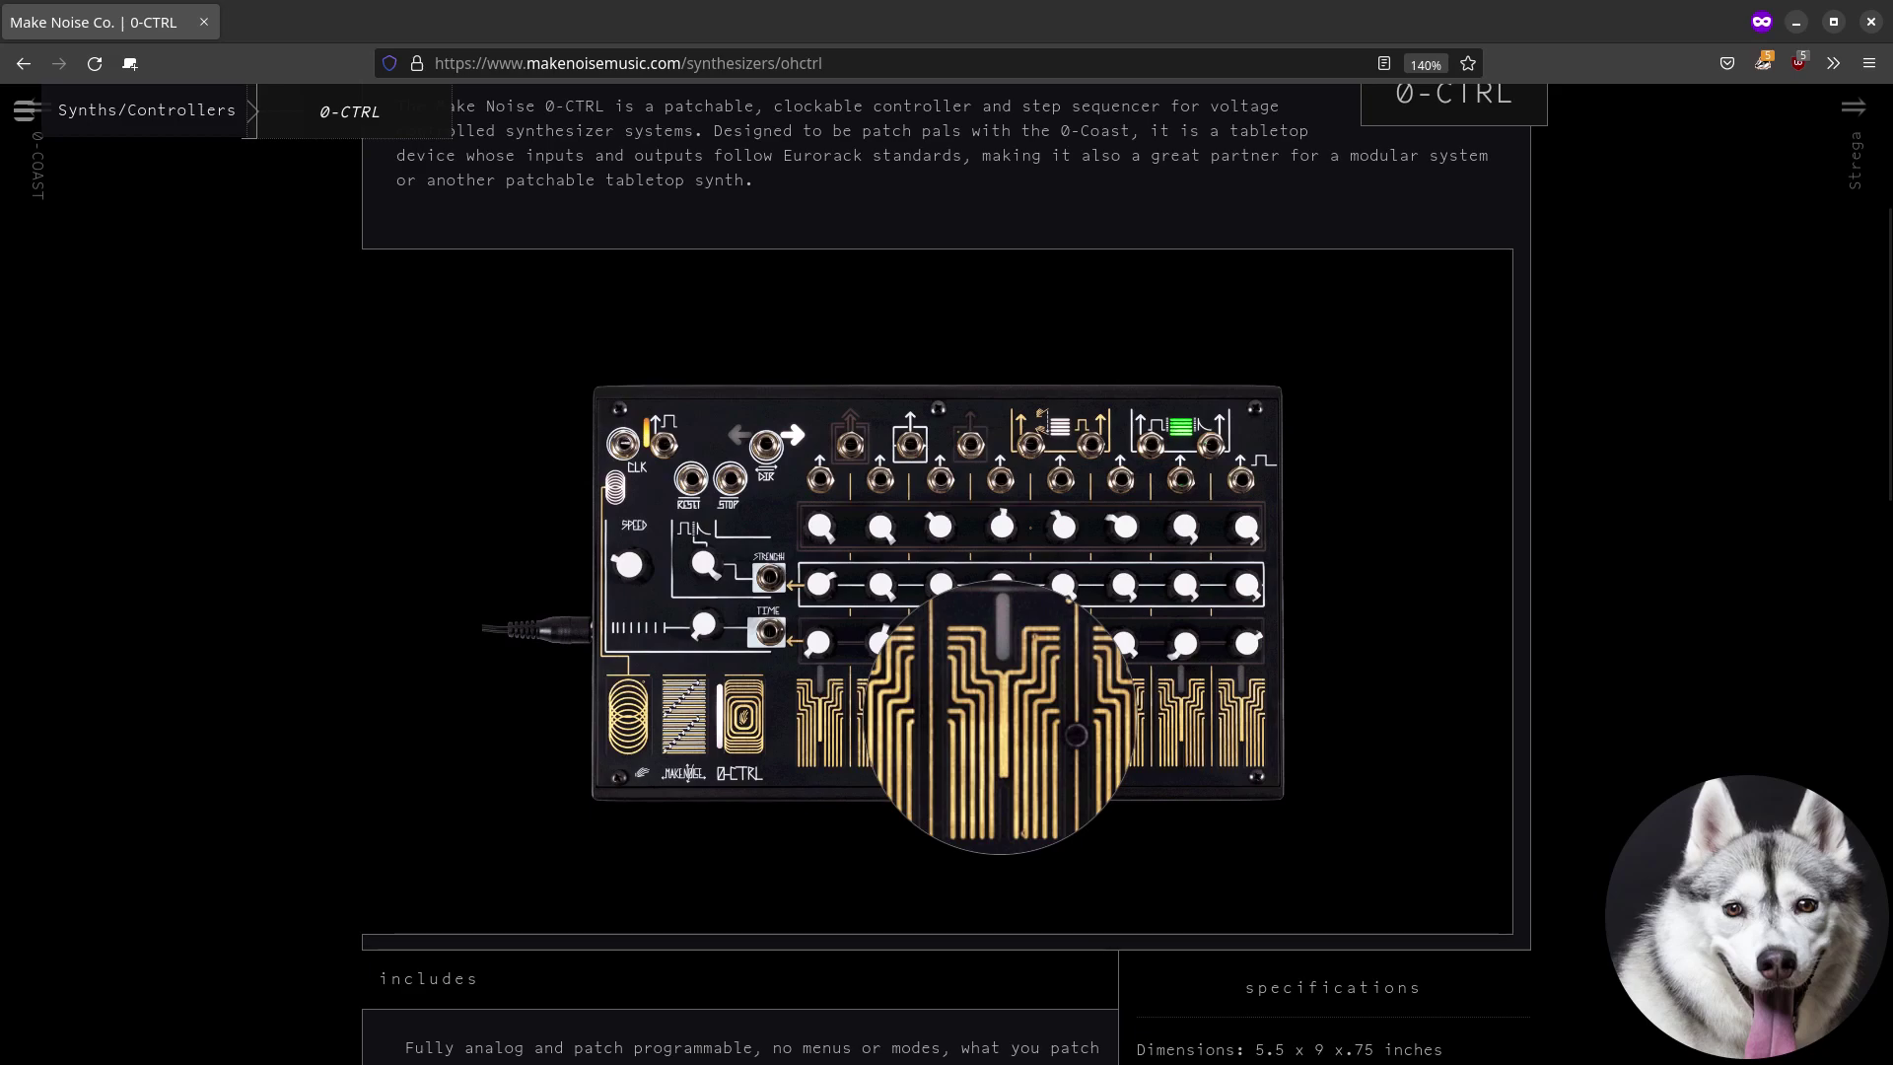
key(alt+Tab)
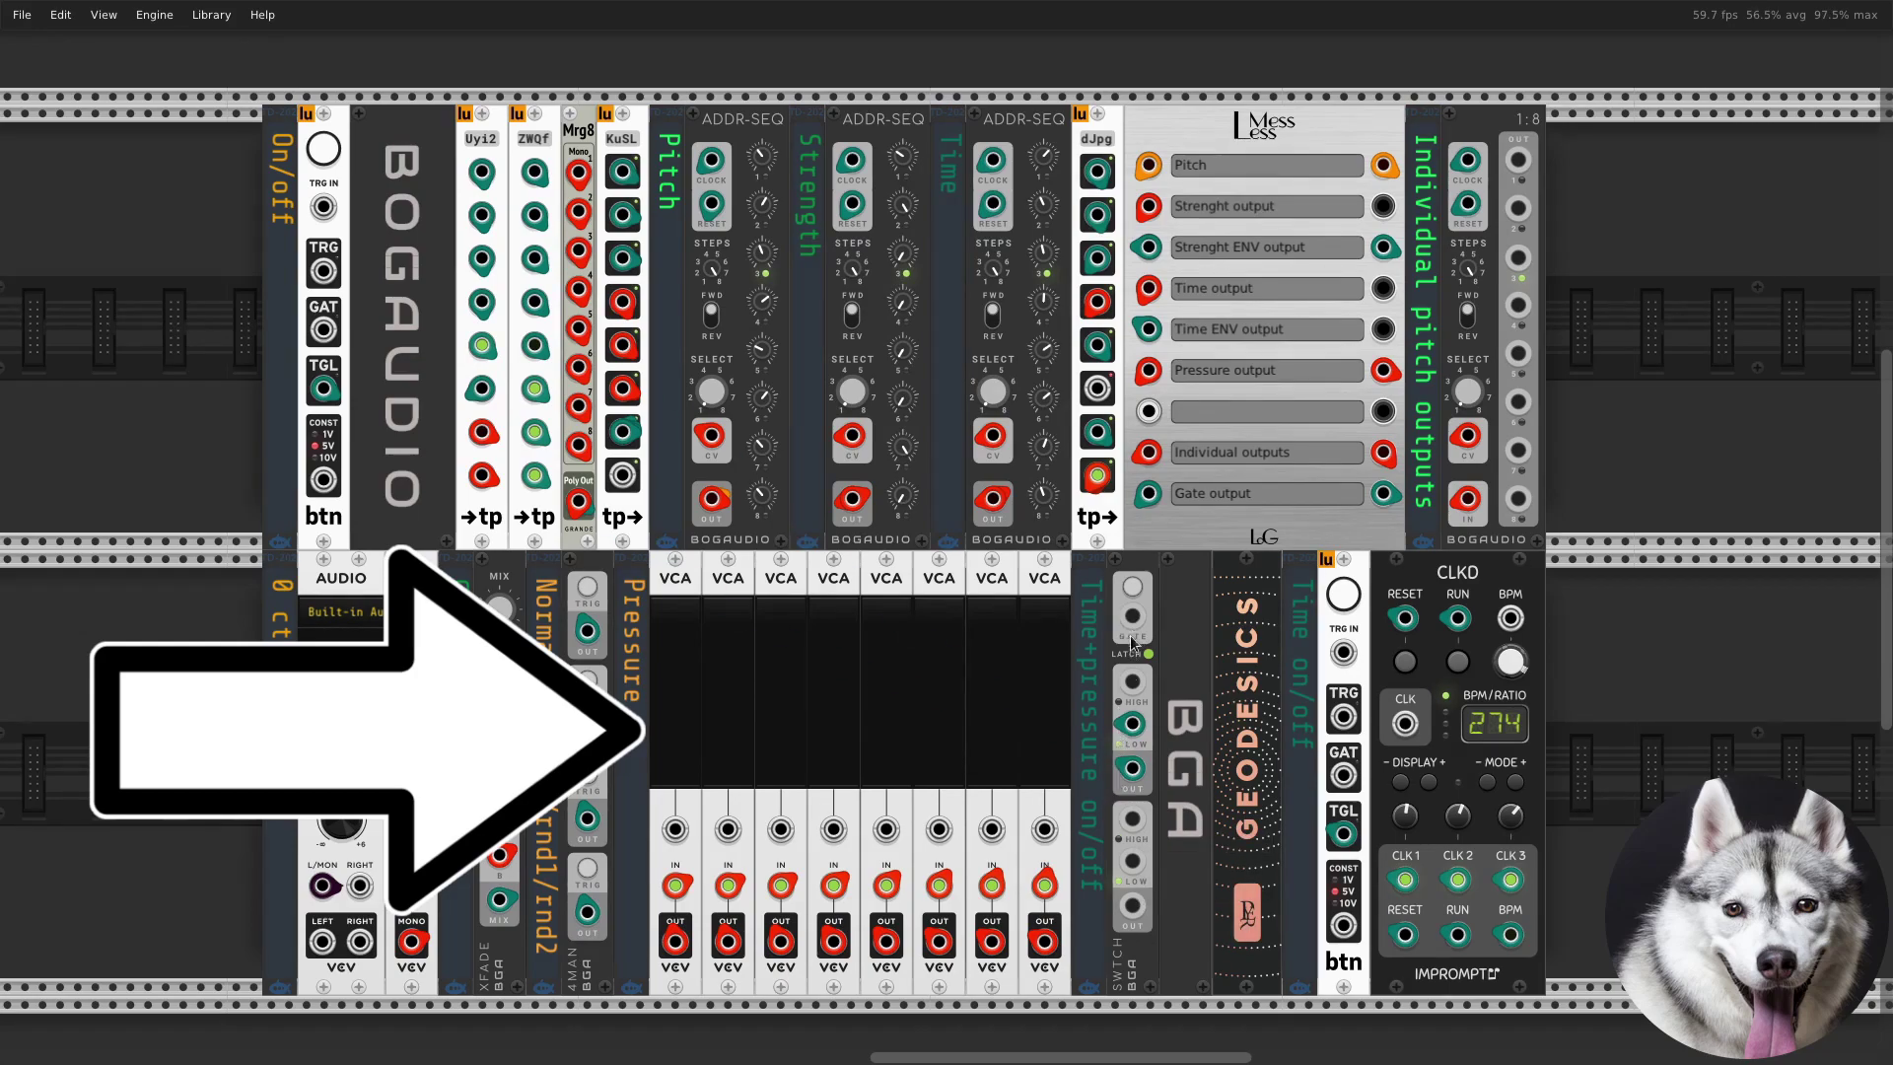
Play the pressure pads by raising several Pressure VCA levels and lowering them to 0%, and try the gate mixer's Mix knob
drag(1045, 779, 1043, 720)
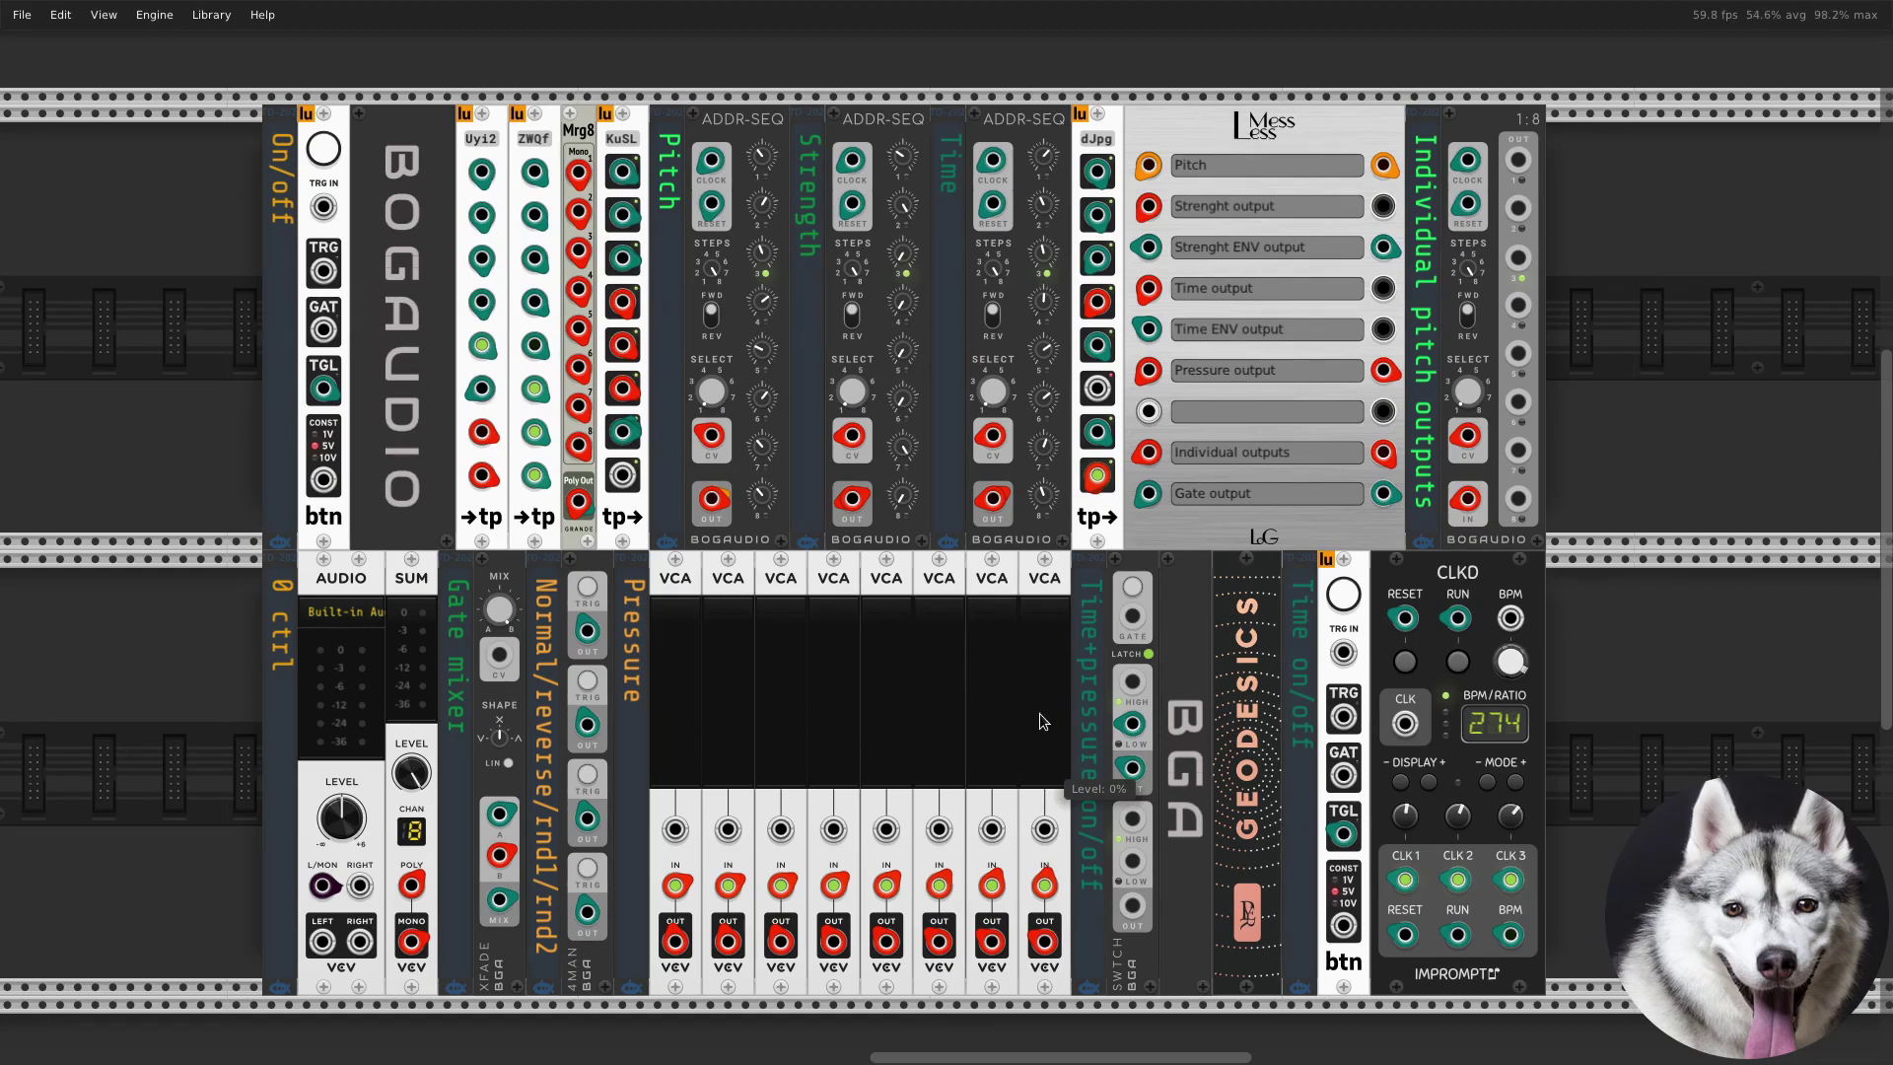
mouse_move(1053, 749)
mouse_down()
mouse_move(1053, 670)
mouse_move(1045, 779)
mouse_up()
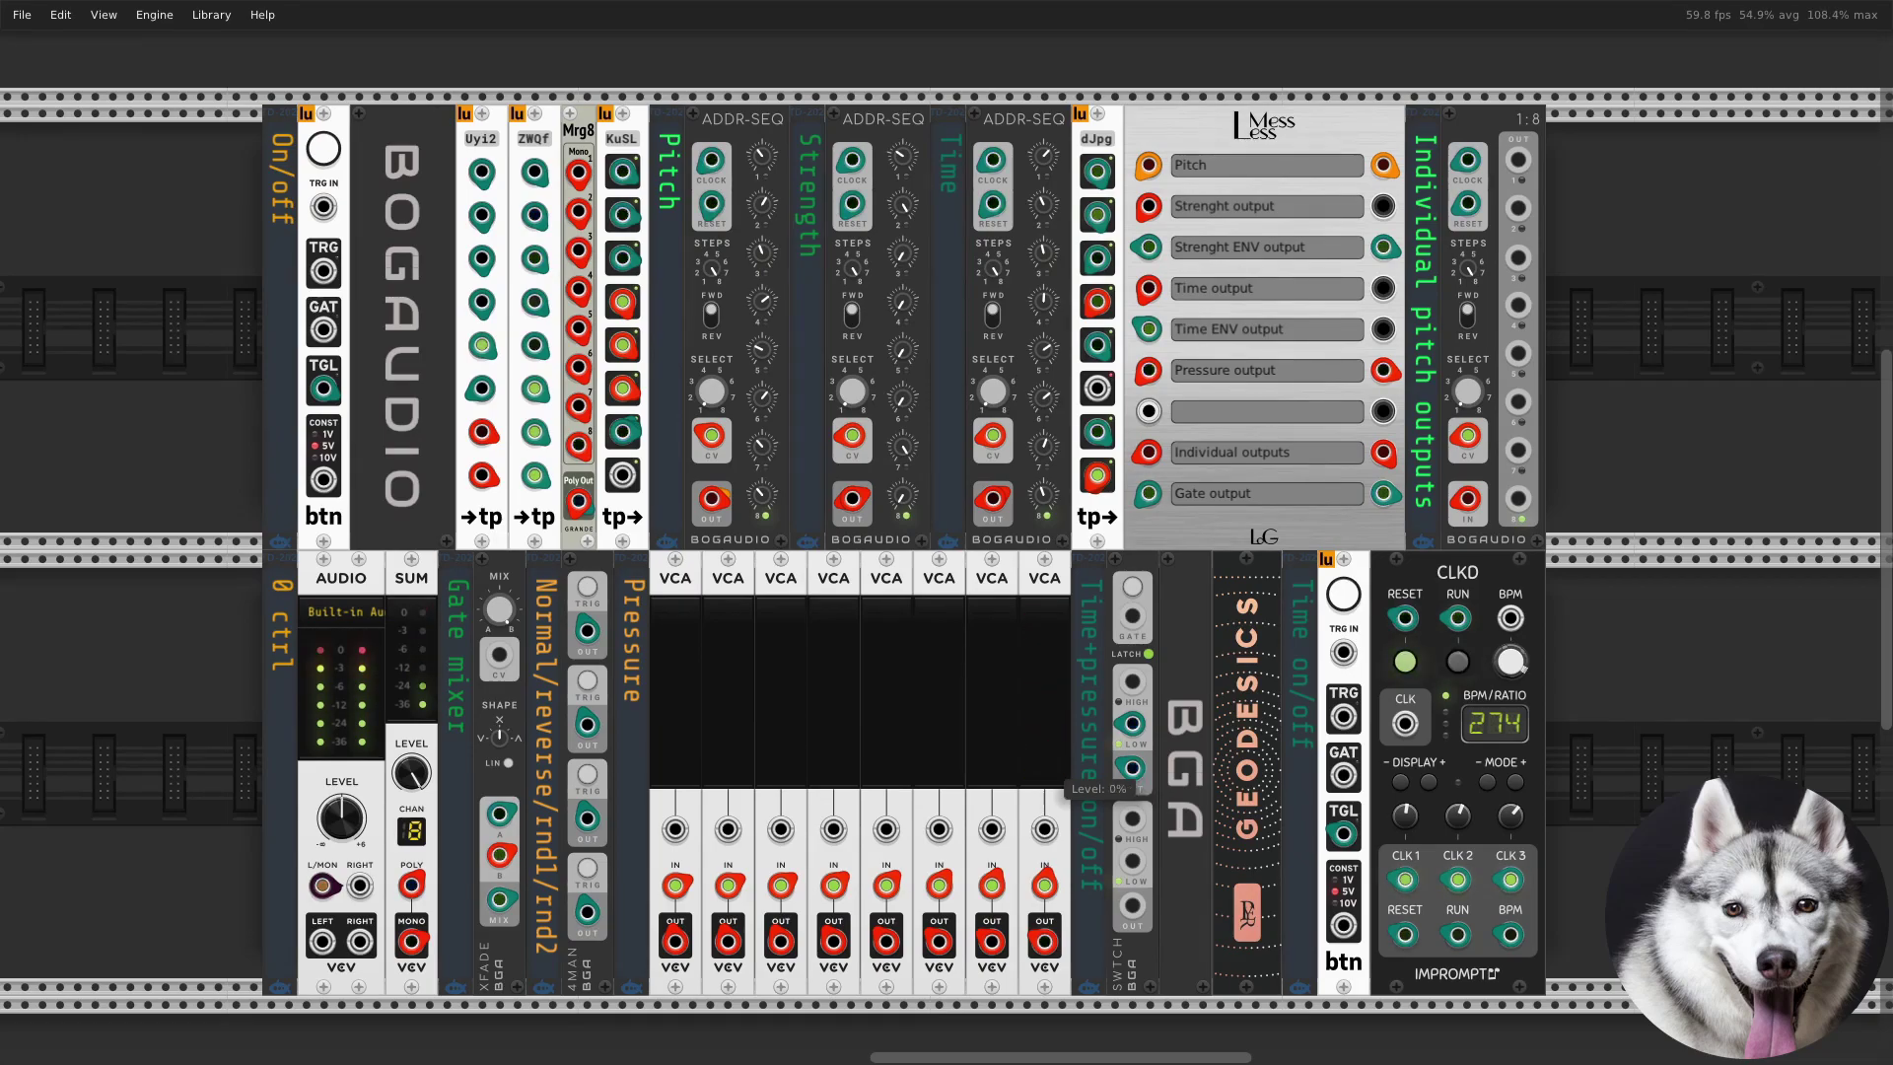
drag(943, 732, 833, 779)
drag(500, 609, 500, 636)
mouse_move(780, 779)
mouse_down()
mouse_move(781, 603)
mouse_move(781, 779)
mouse_up()
drag(833, 779, 892, 779)
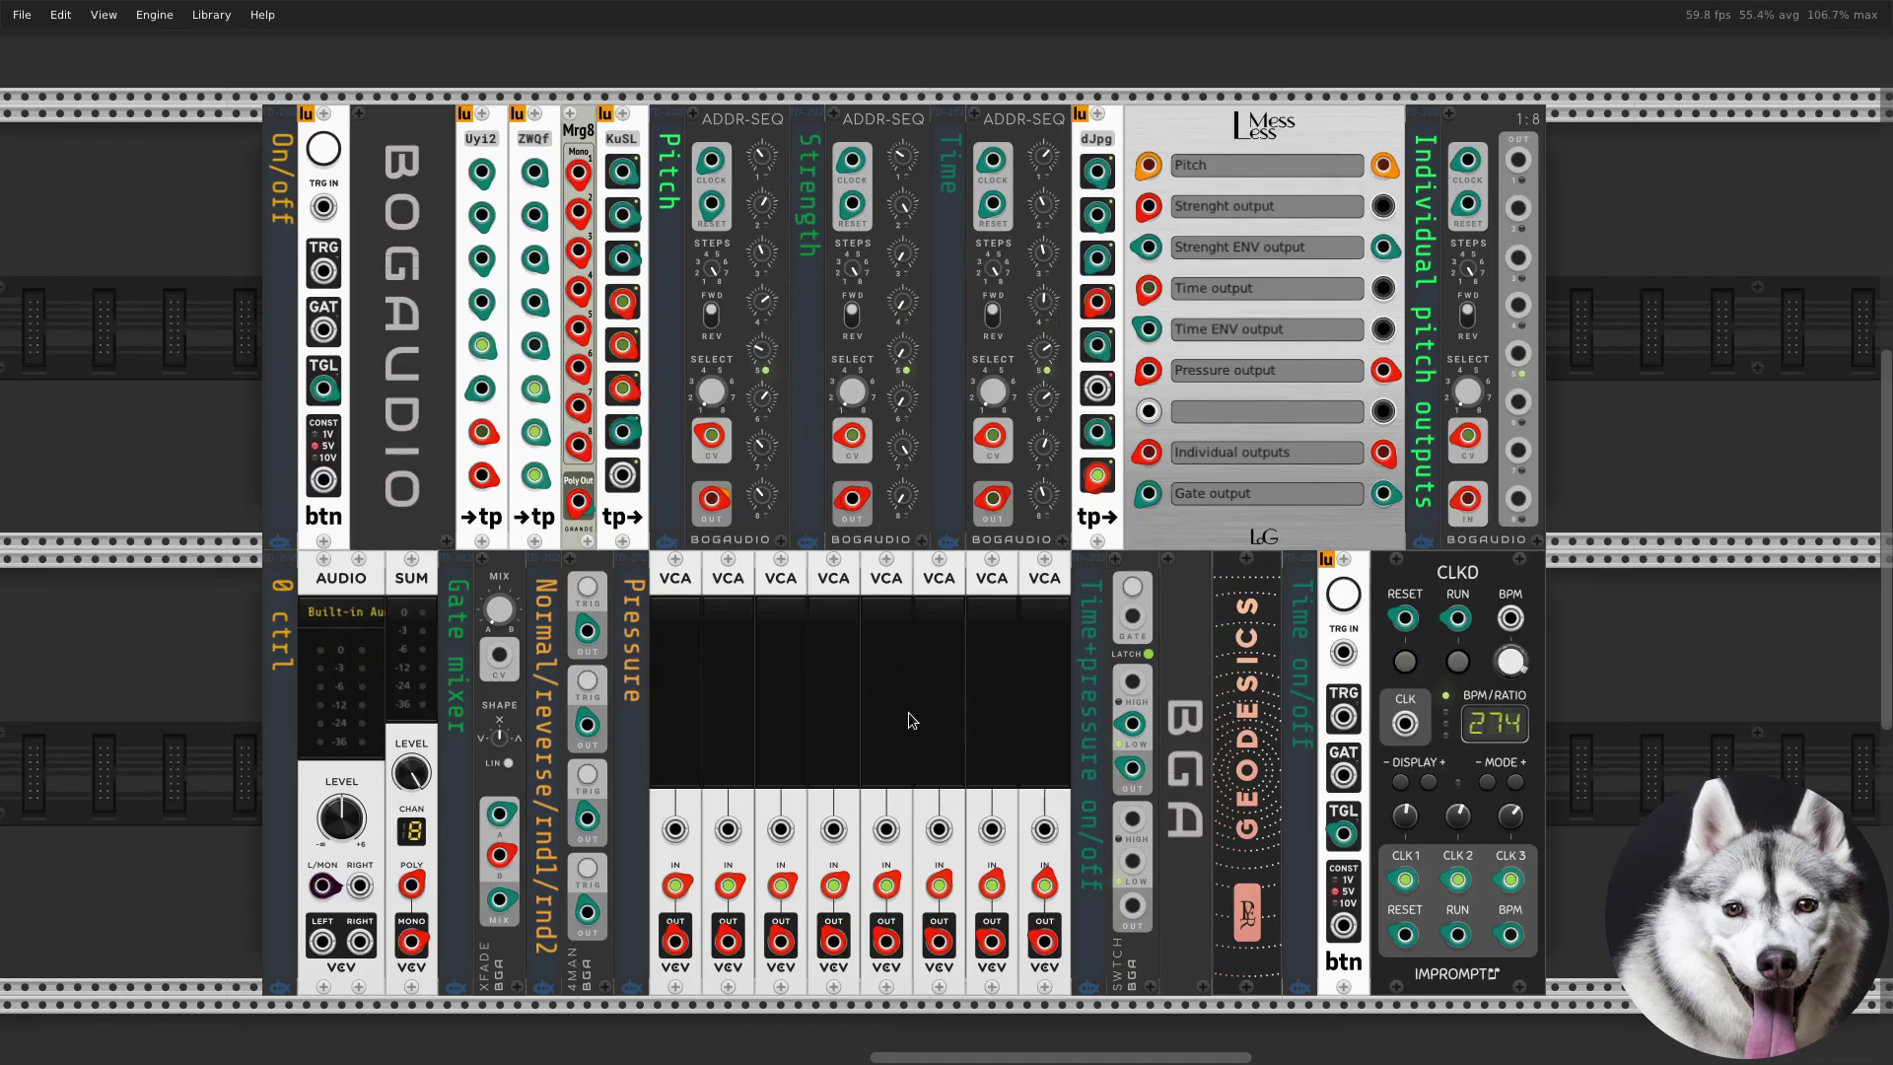
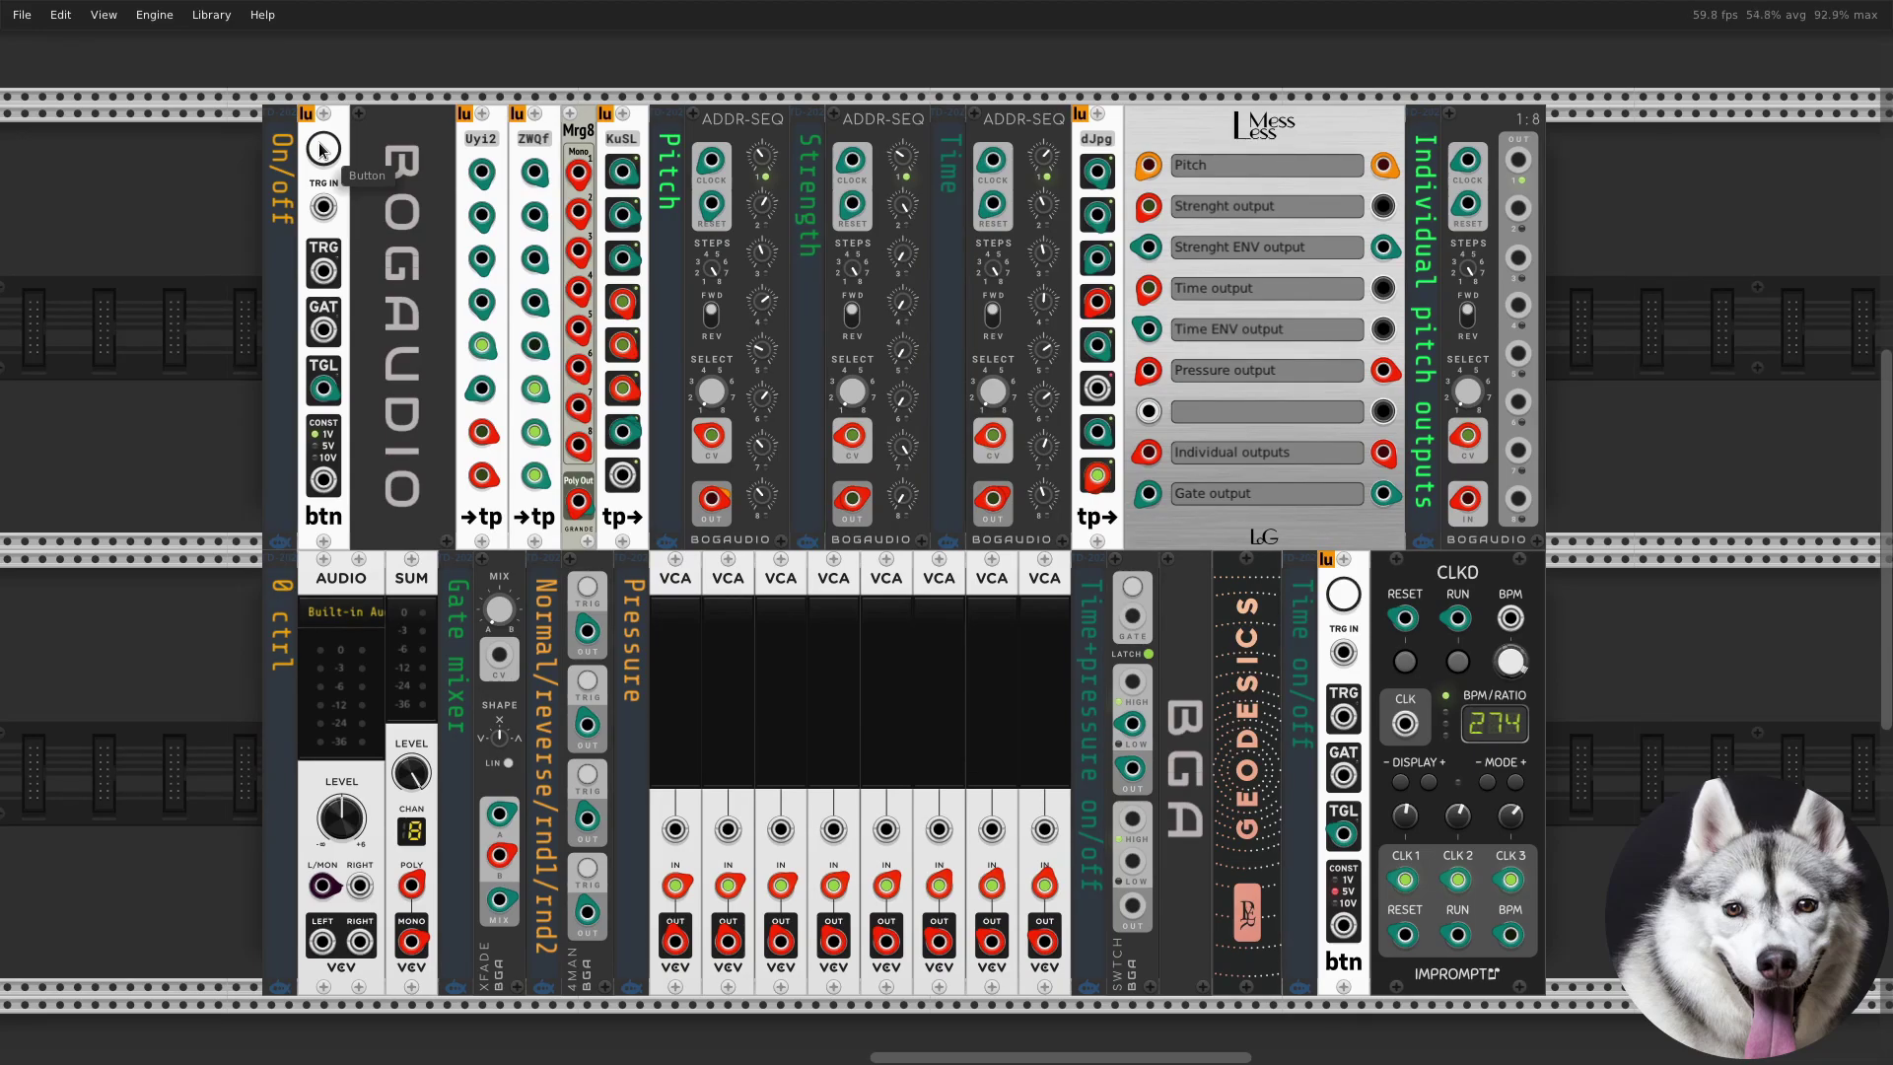
Start the sequencer again with its On/off module
click(321, 148)
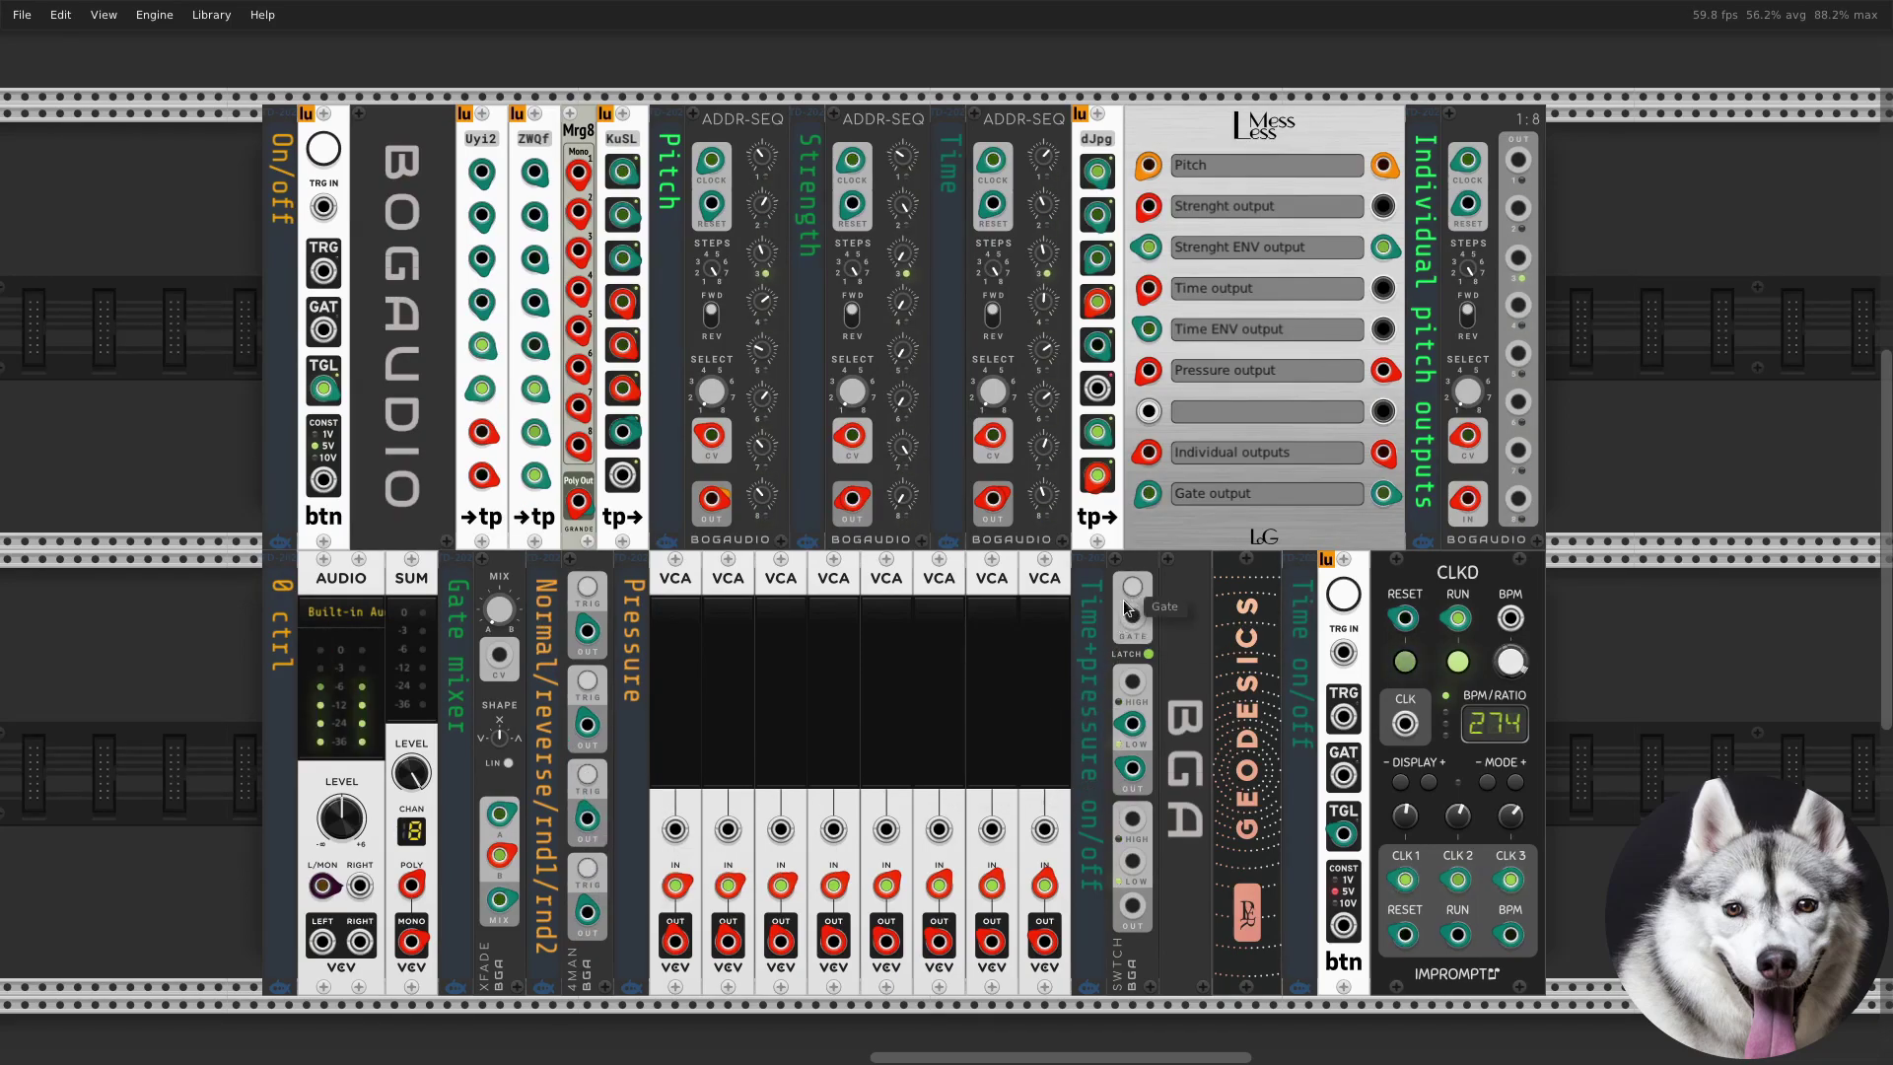
Play the Pressure VCA pads again, lower their levels to zero, and stop the sequencer with its On/off module
drag(953, 718, 837, 784)
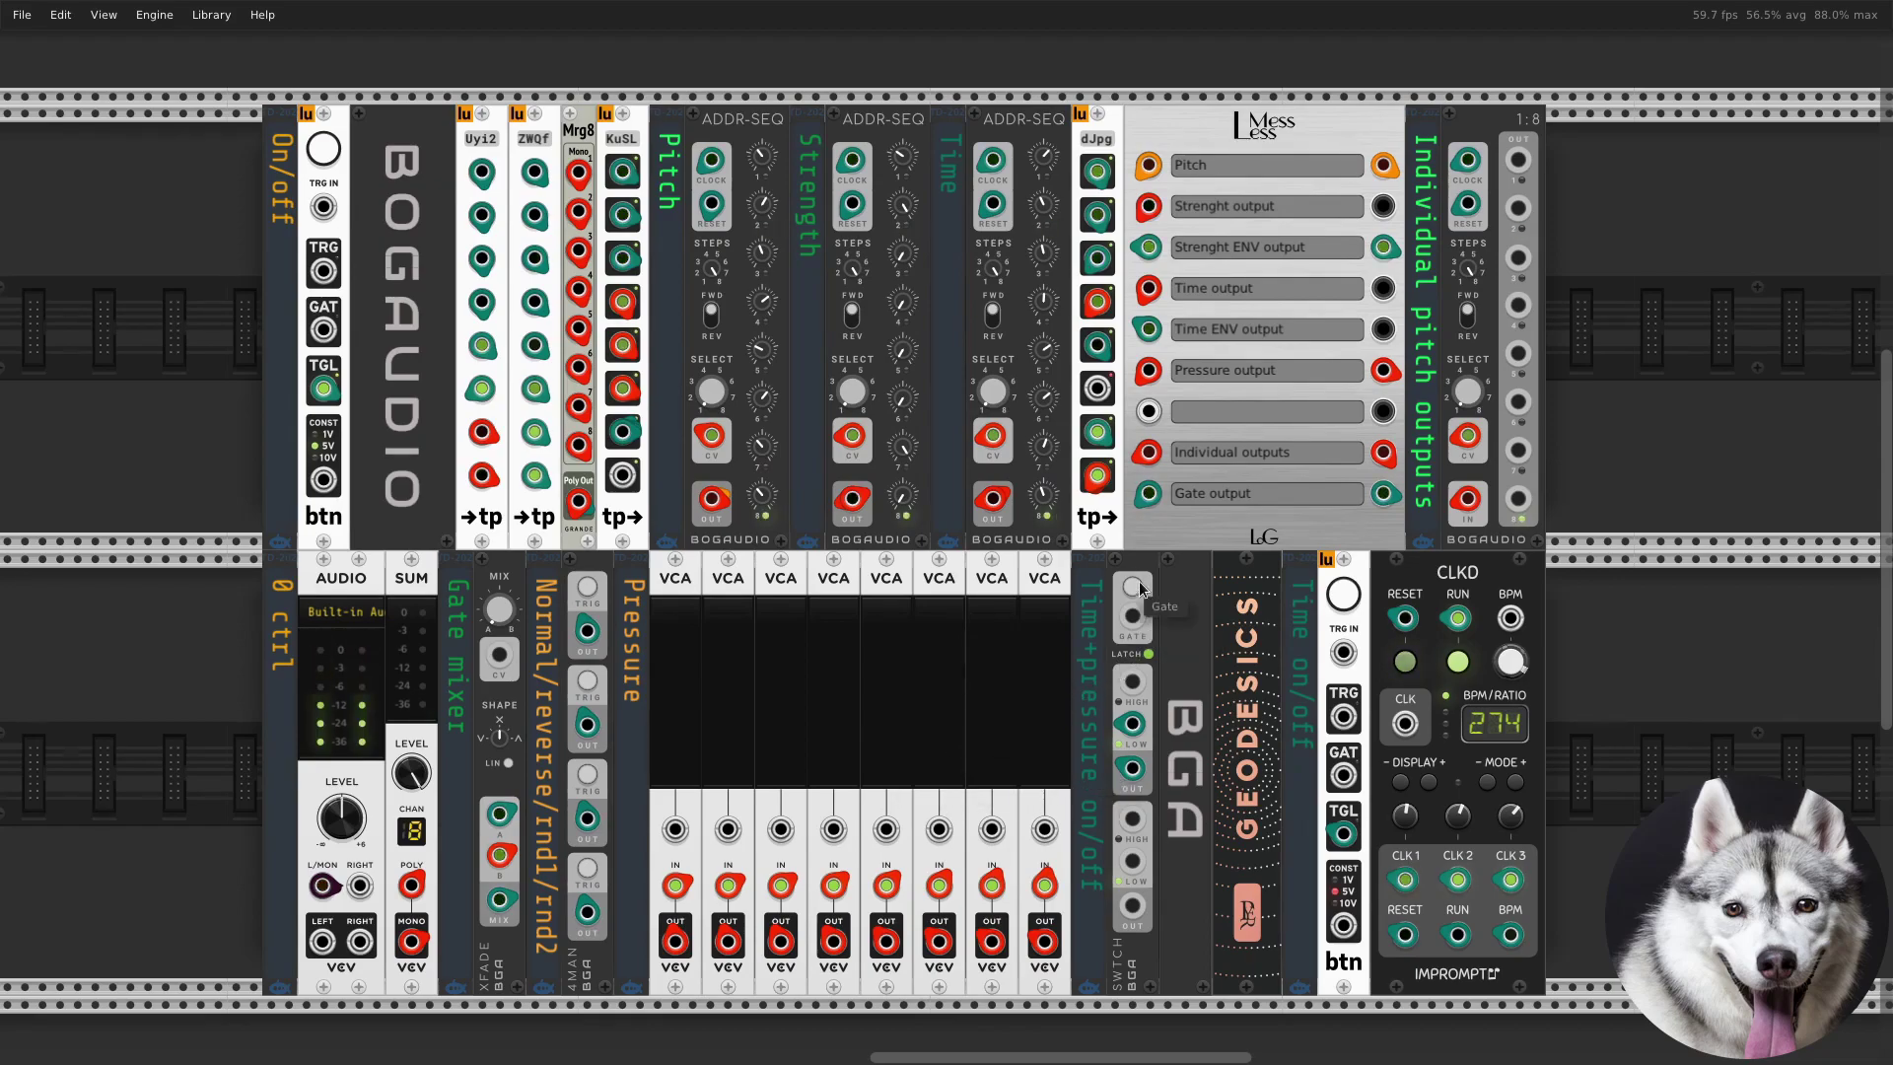
mouse_move(885, 745)
mouse_down()
mouse_move(886, 574)
mouse_move(886, 779)
mouse_up()
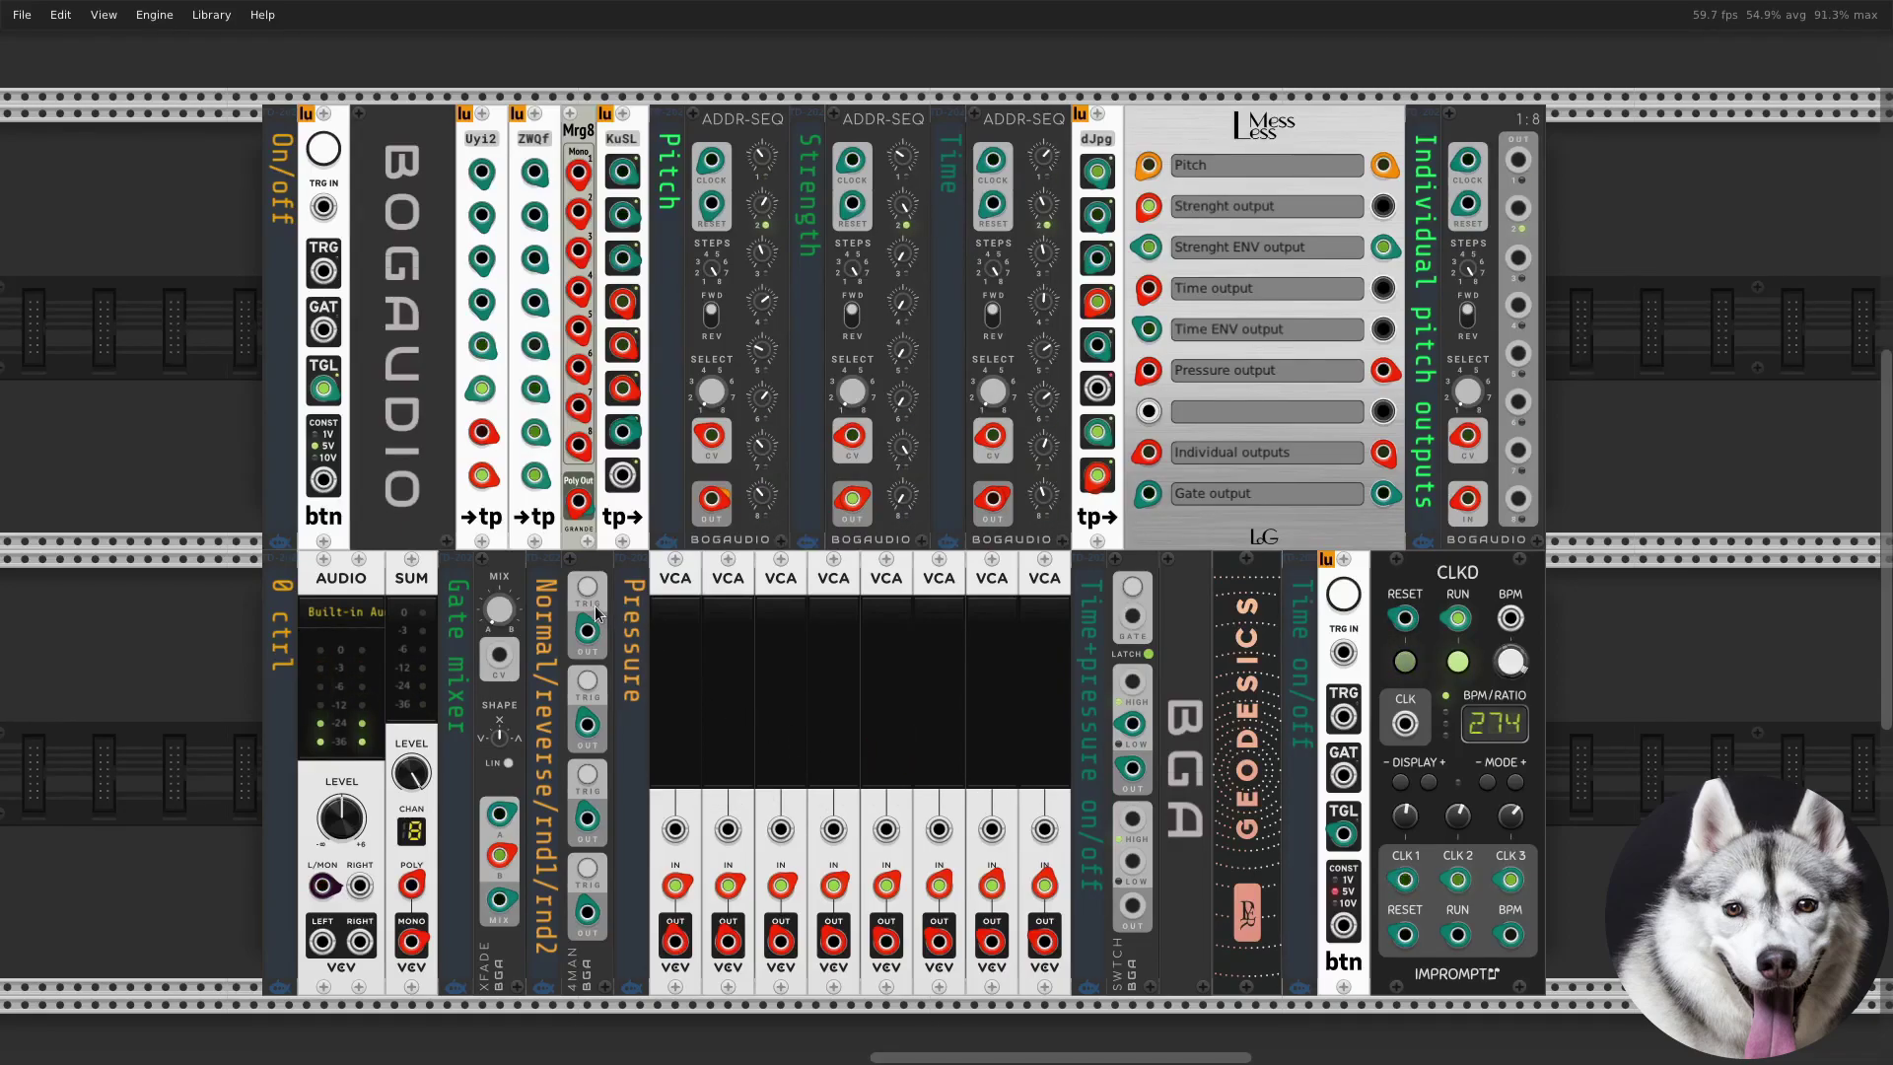
click(321, 160)
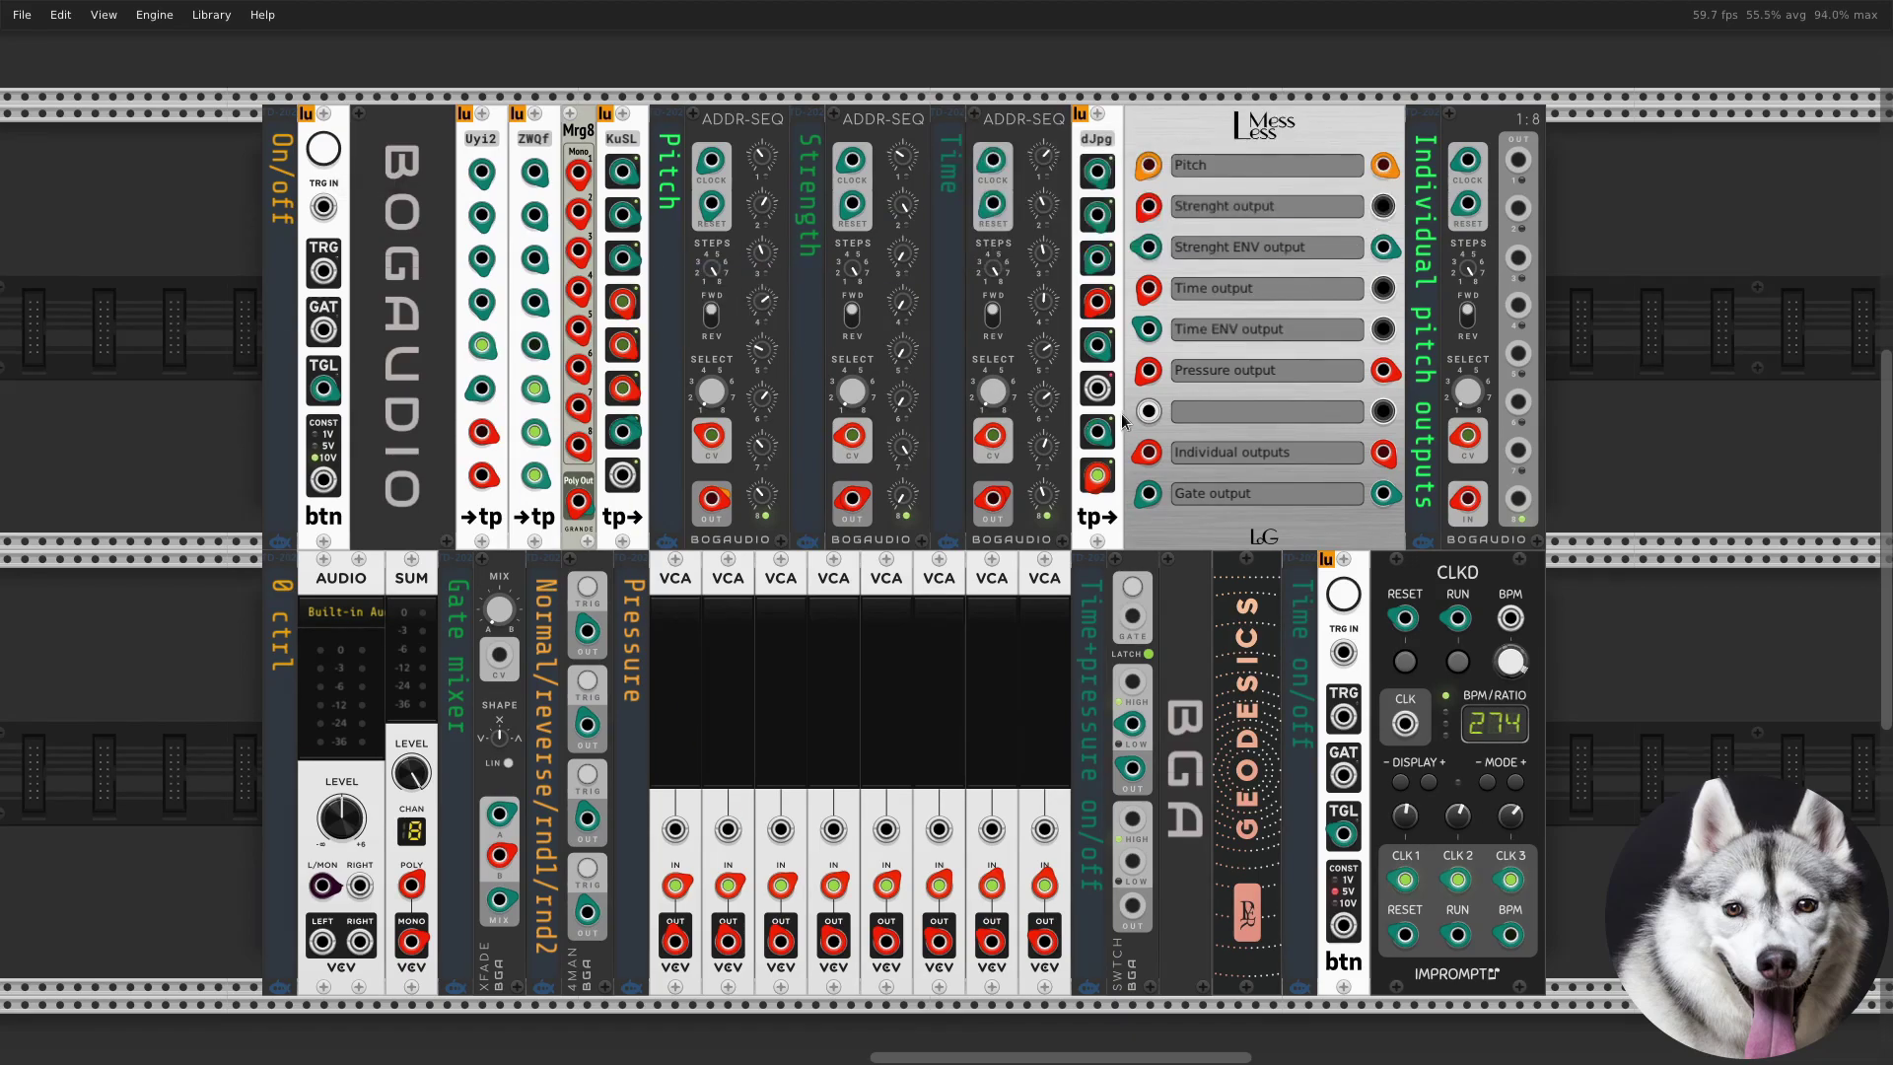
Patch the Geodesics blank panel's mystery output into the BGA panel's easter egg input with an orange cable and unplug it
right_click(1252, 770)
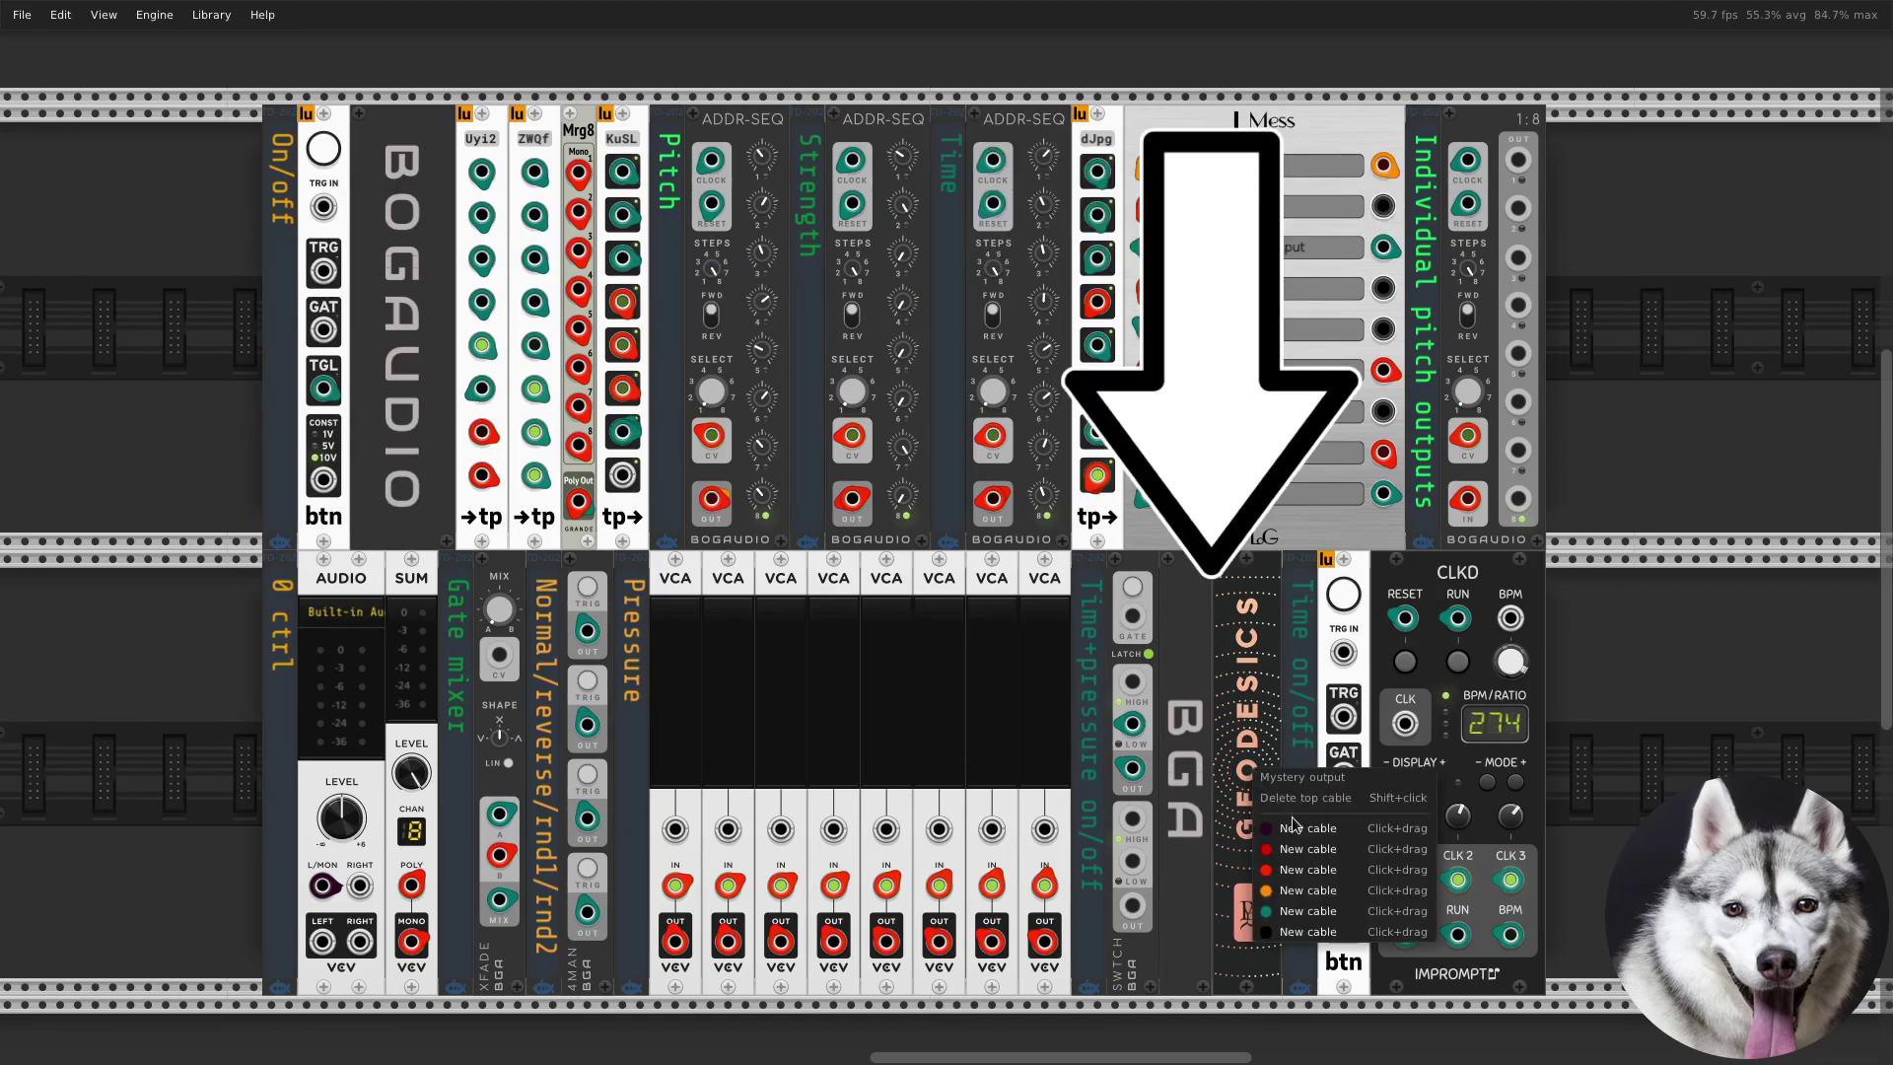
drag(1308, 890, 1184, 969)
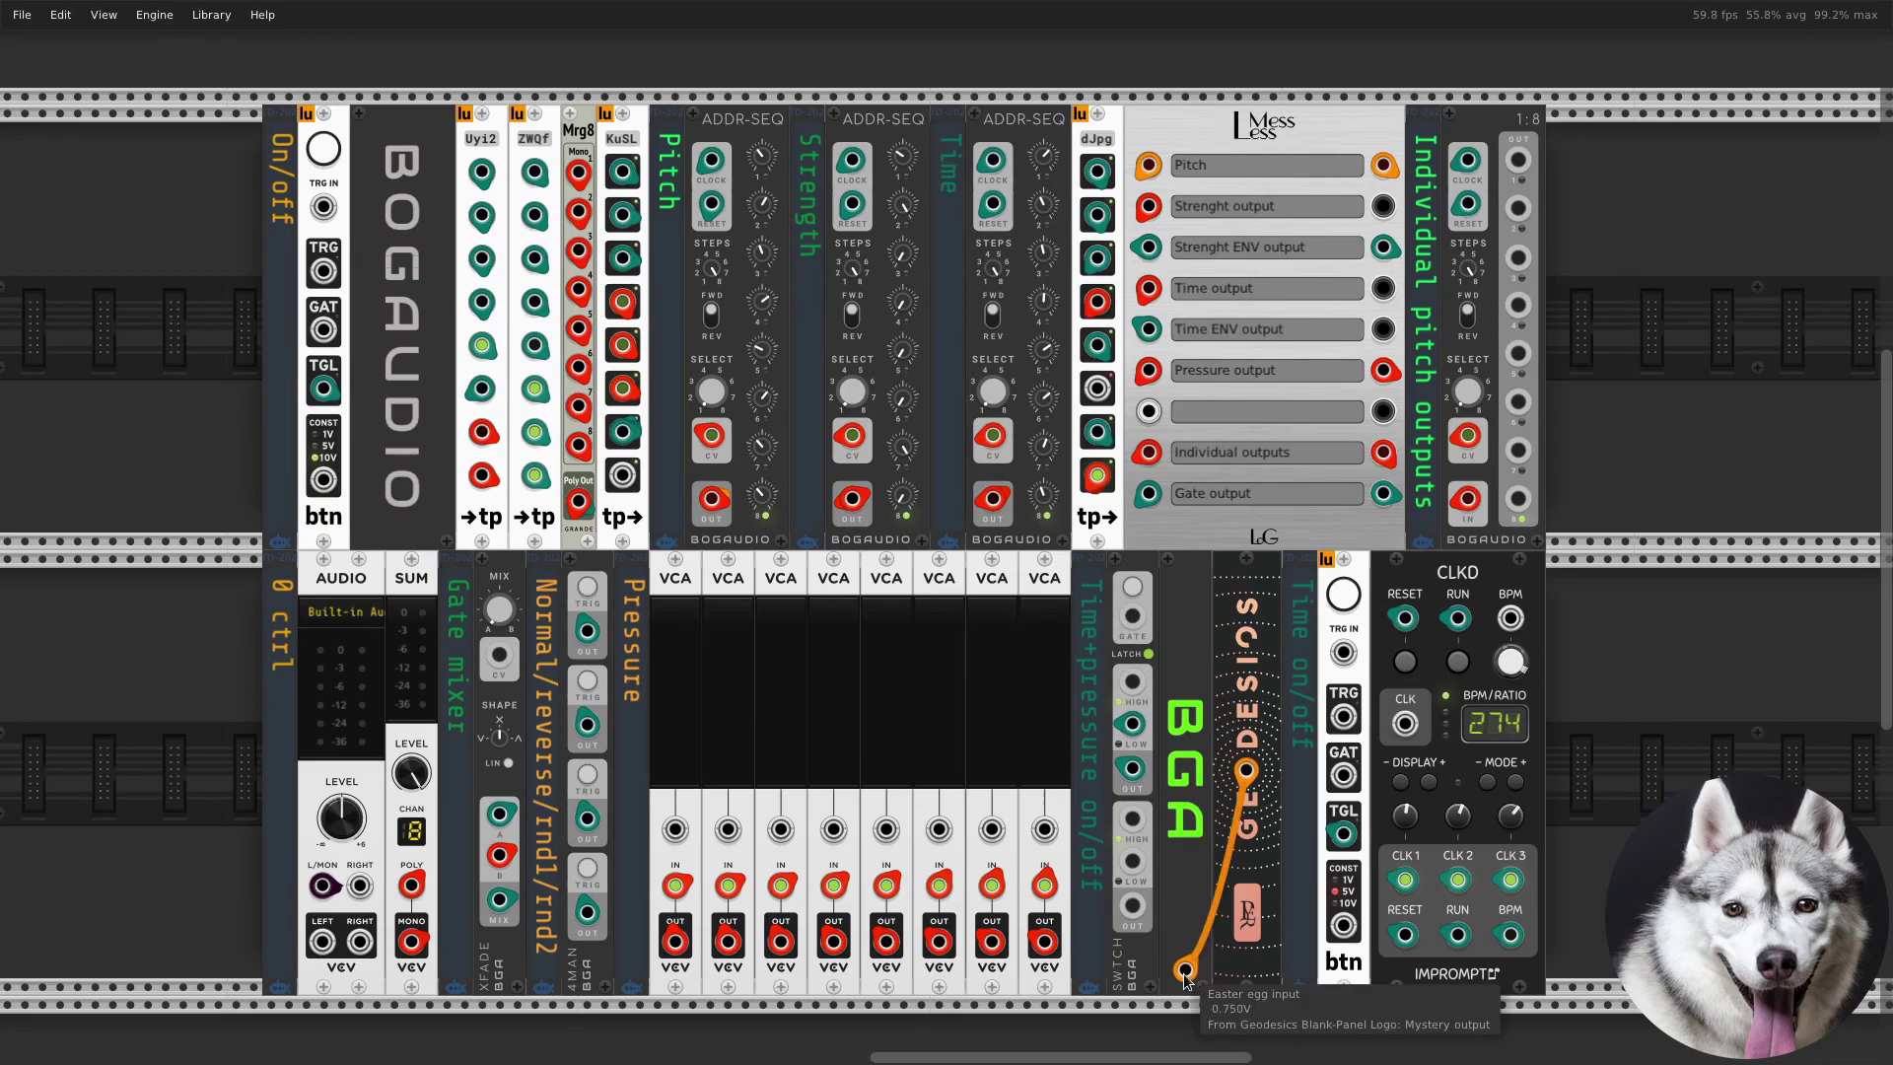
drag(1185, 976, 1225, 884)
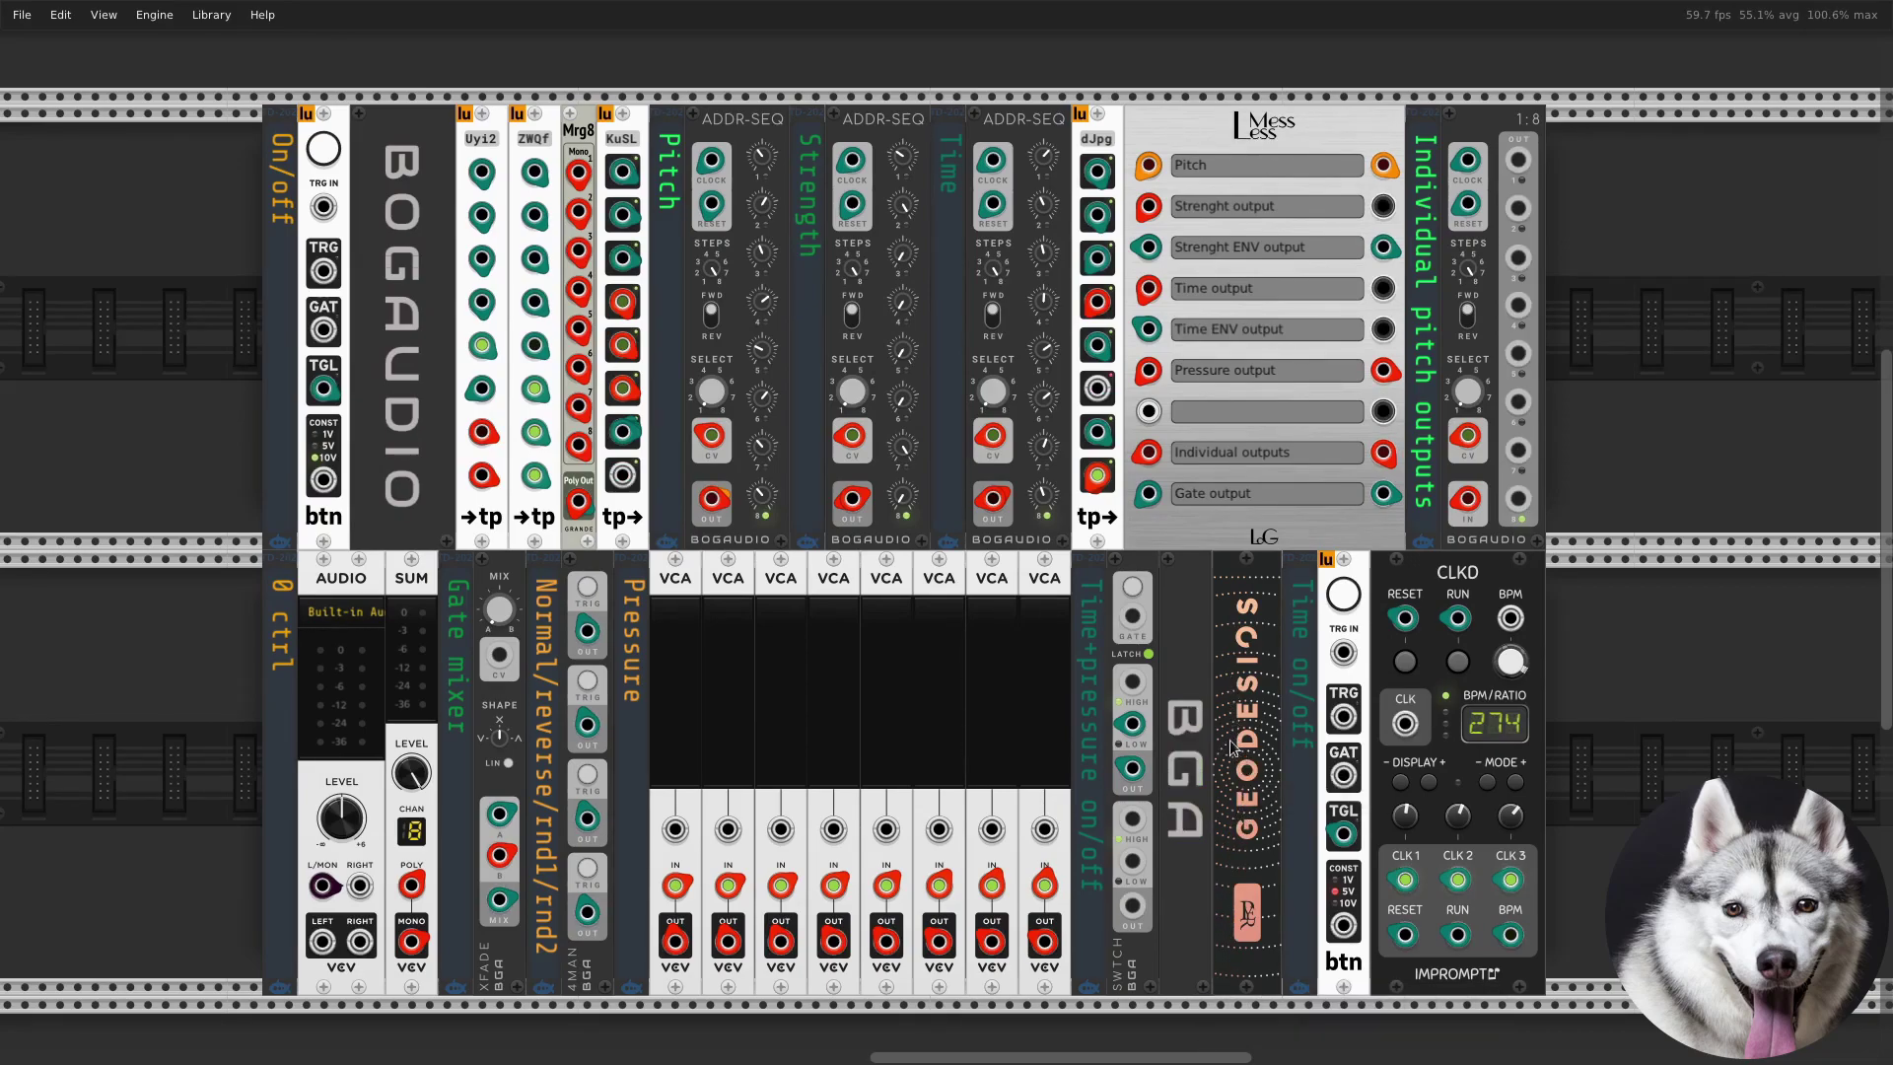
Patch the Pitch sequencer's output into the easter egg inputs of the Bogaudio and BGA blank panels with red cables
right_click(710, 507)
click(687, 628)
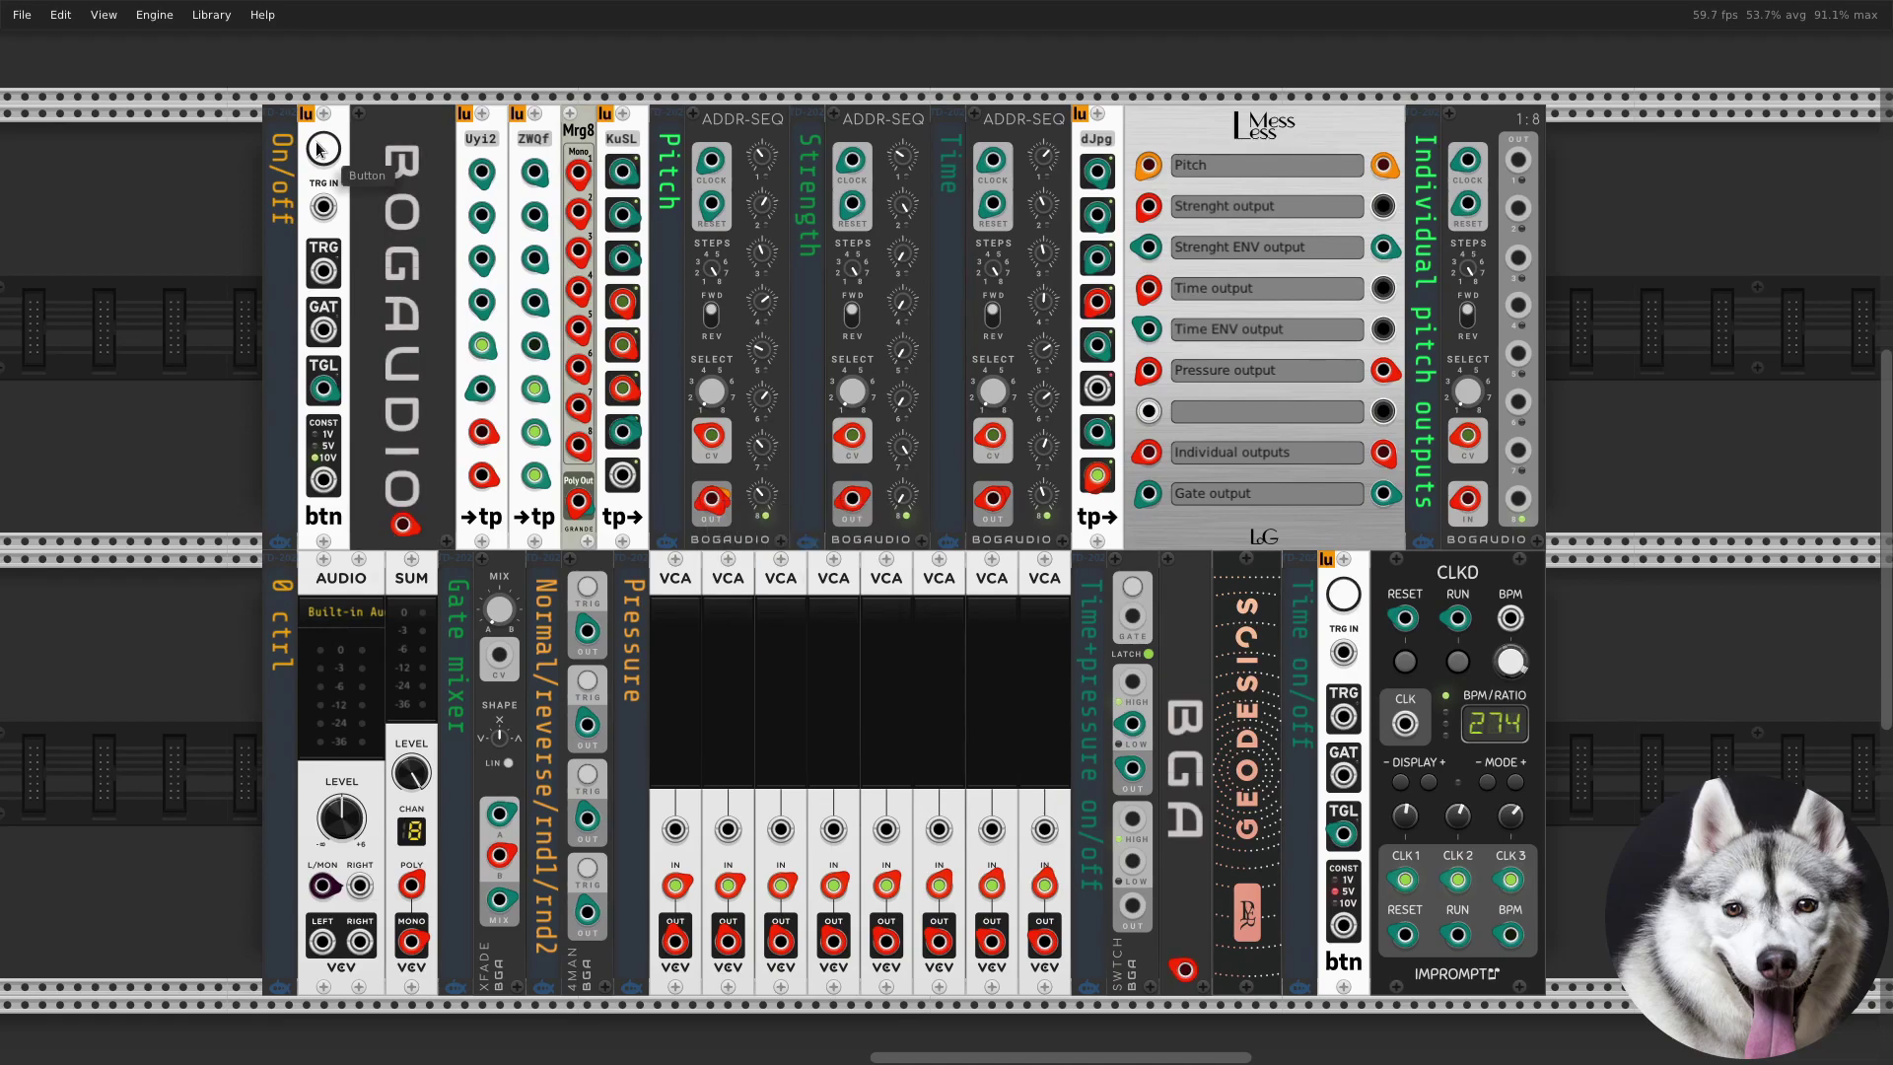
Play the pressure pads with the sequencer running, set Pitch step 4 to about 3.44 V, and adjust the gate mixer's Mix
drag(725, 707, 726, 655)
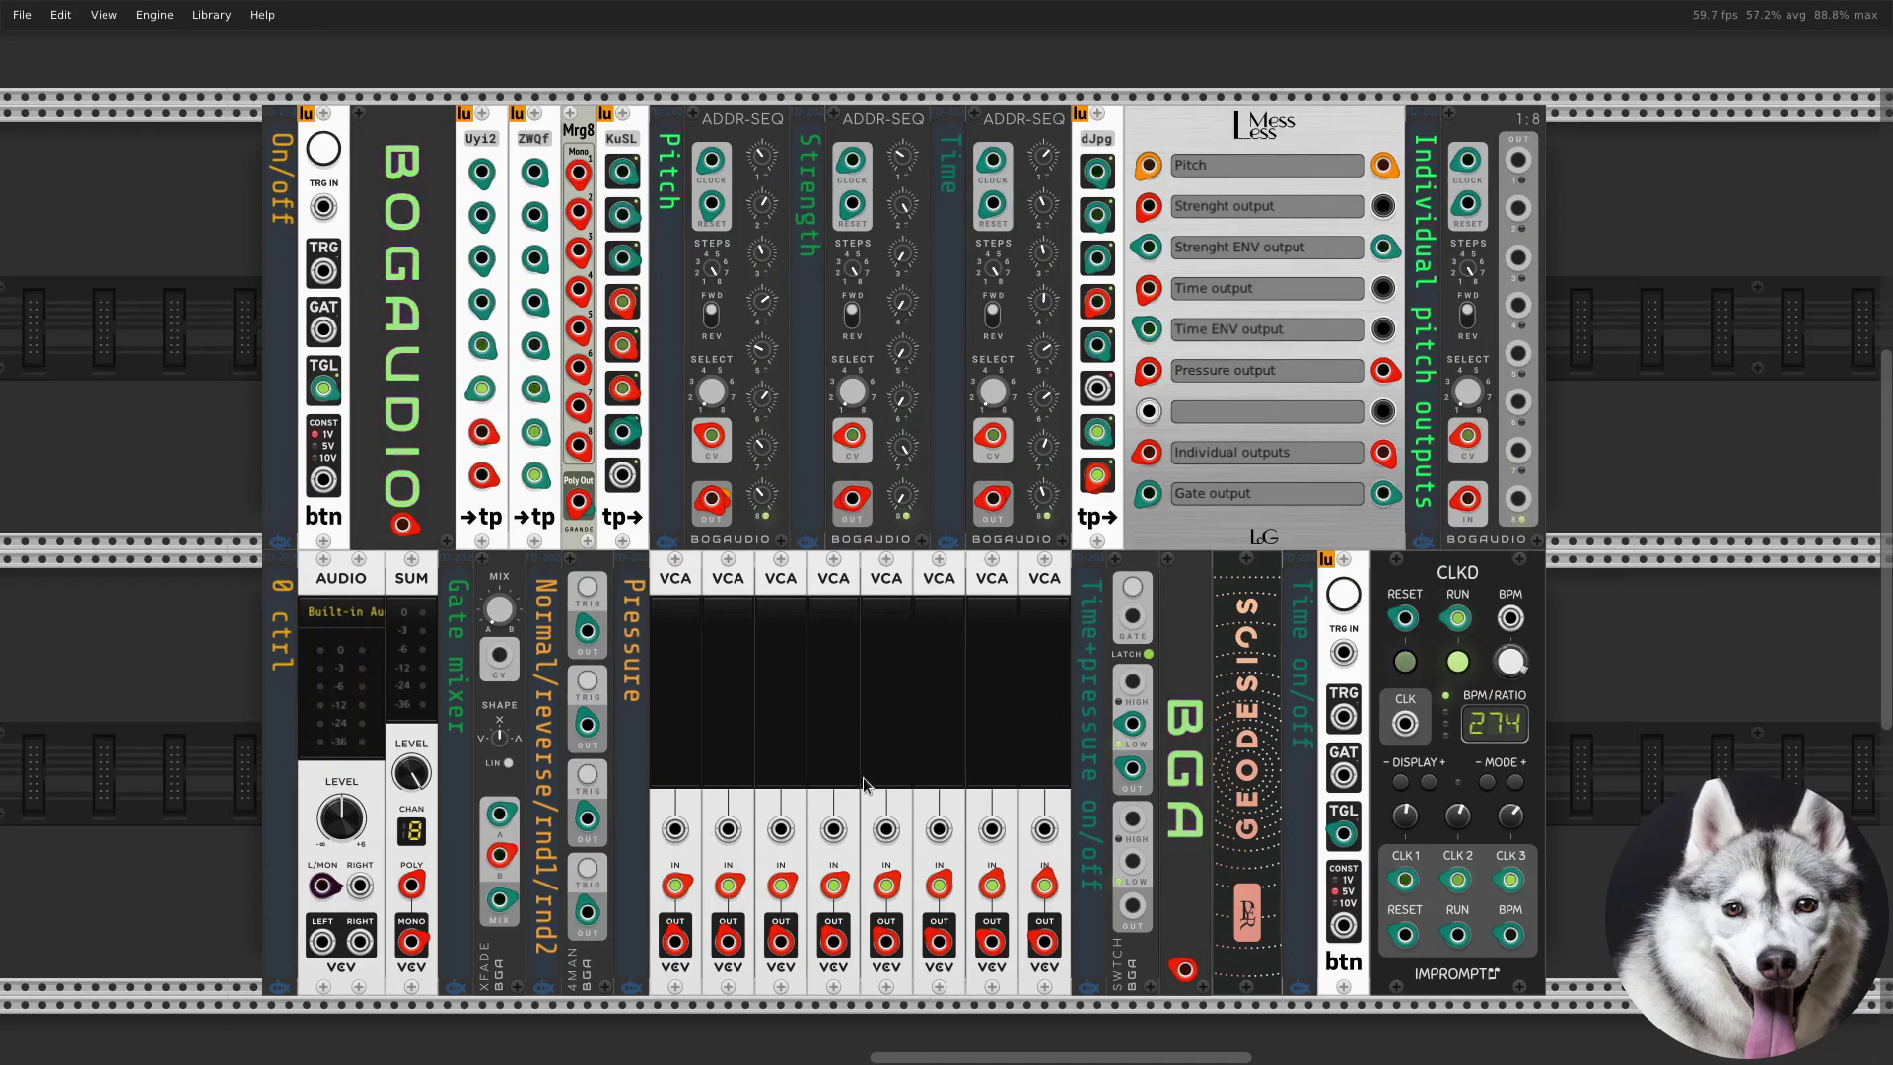
mouse_move(892, 746)
mouse_down()
mouse_move(891, 705)
mouse_move(892, 778)
mouse_up()
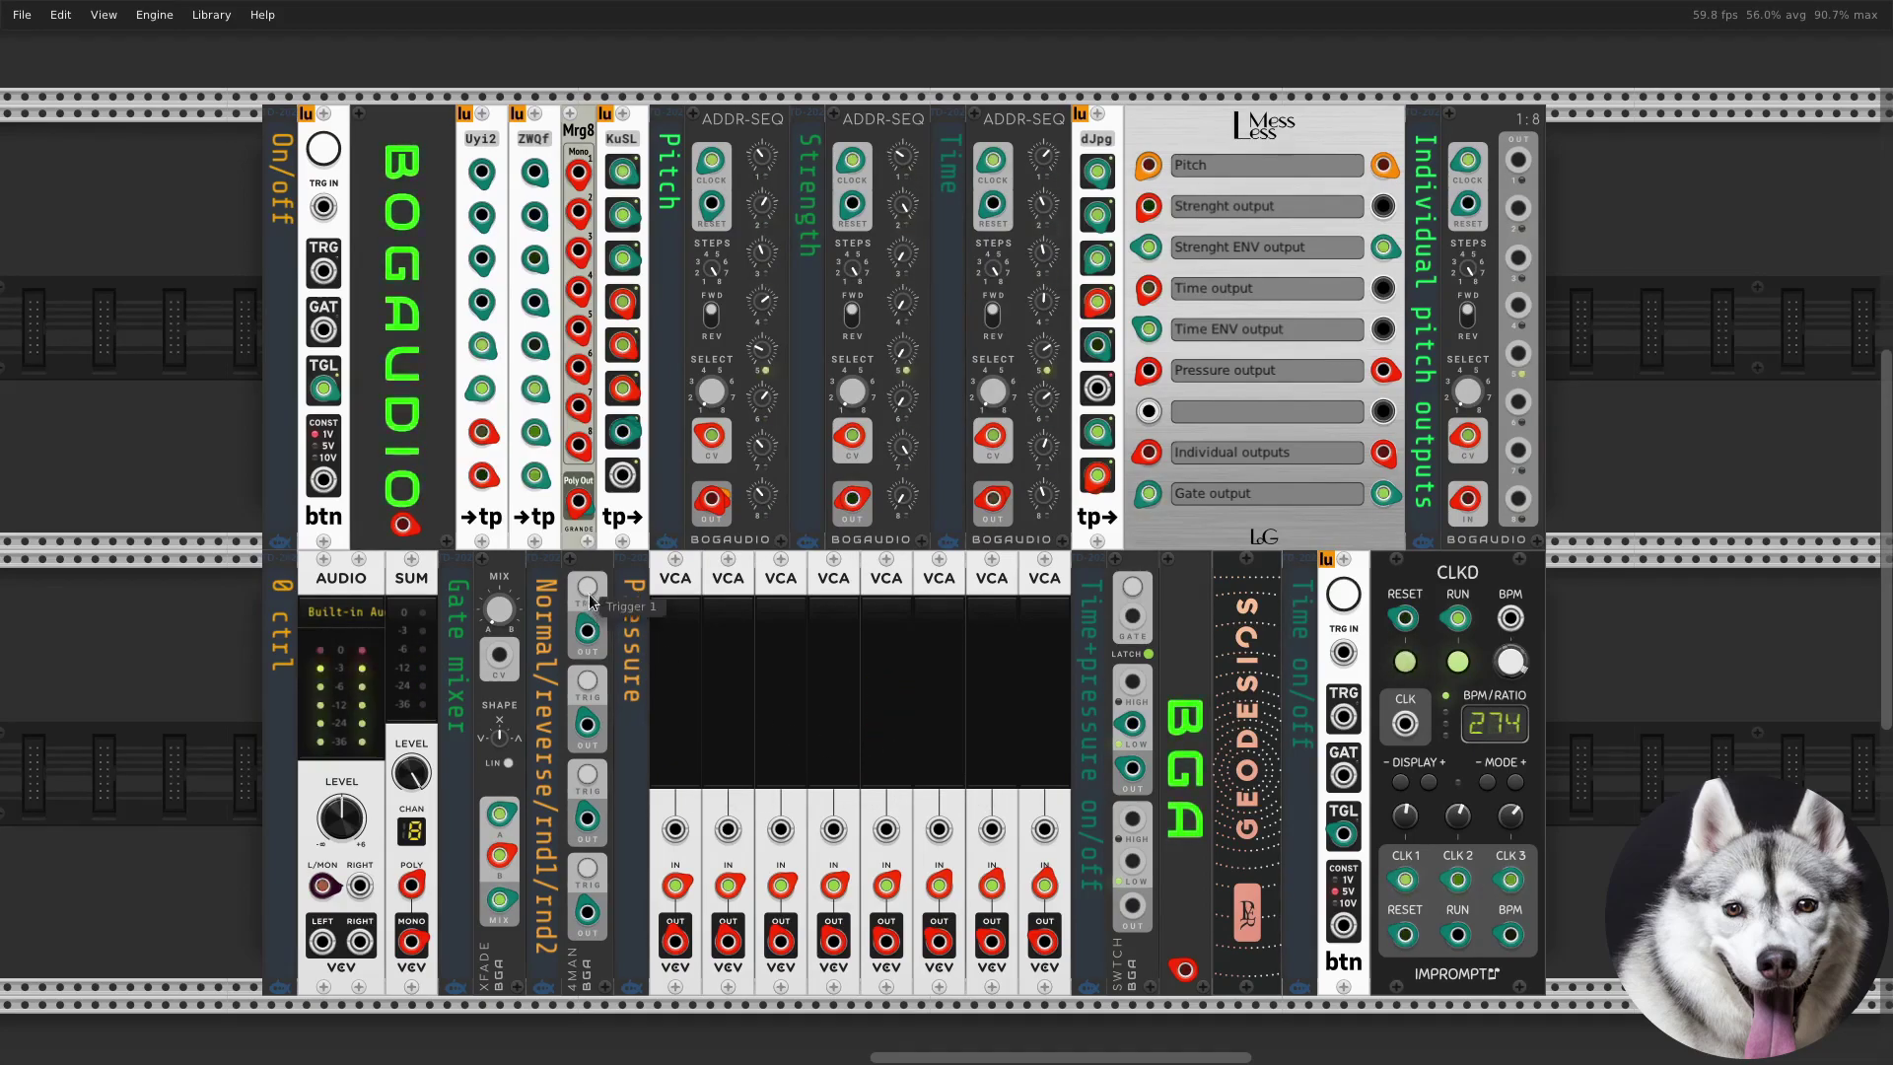
mouse_move(836, 724)
mouse_down()
mouse_move(836, 680)
mouse_move(836, 734)
mouse_up()
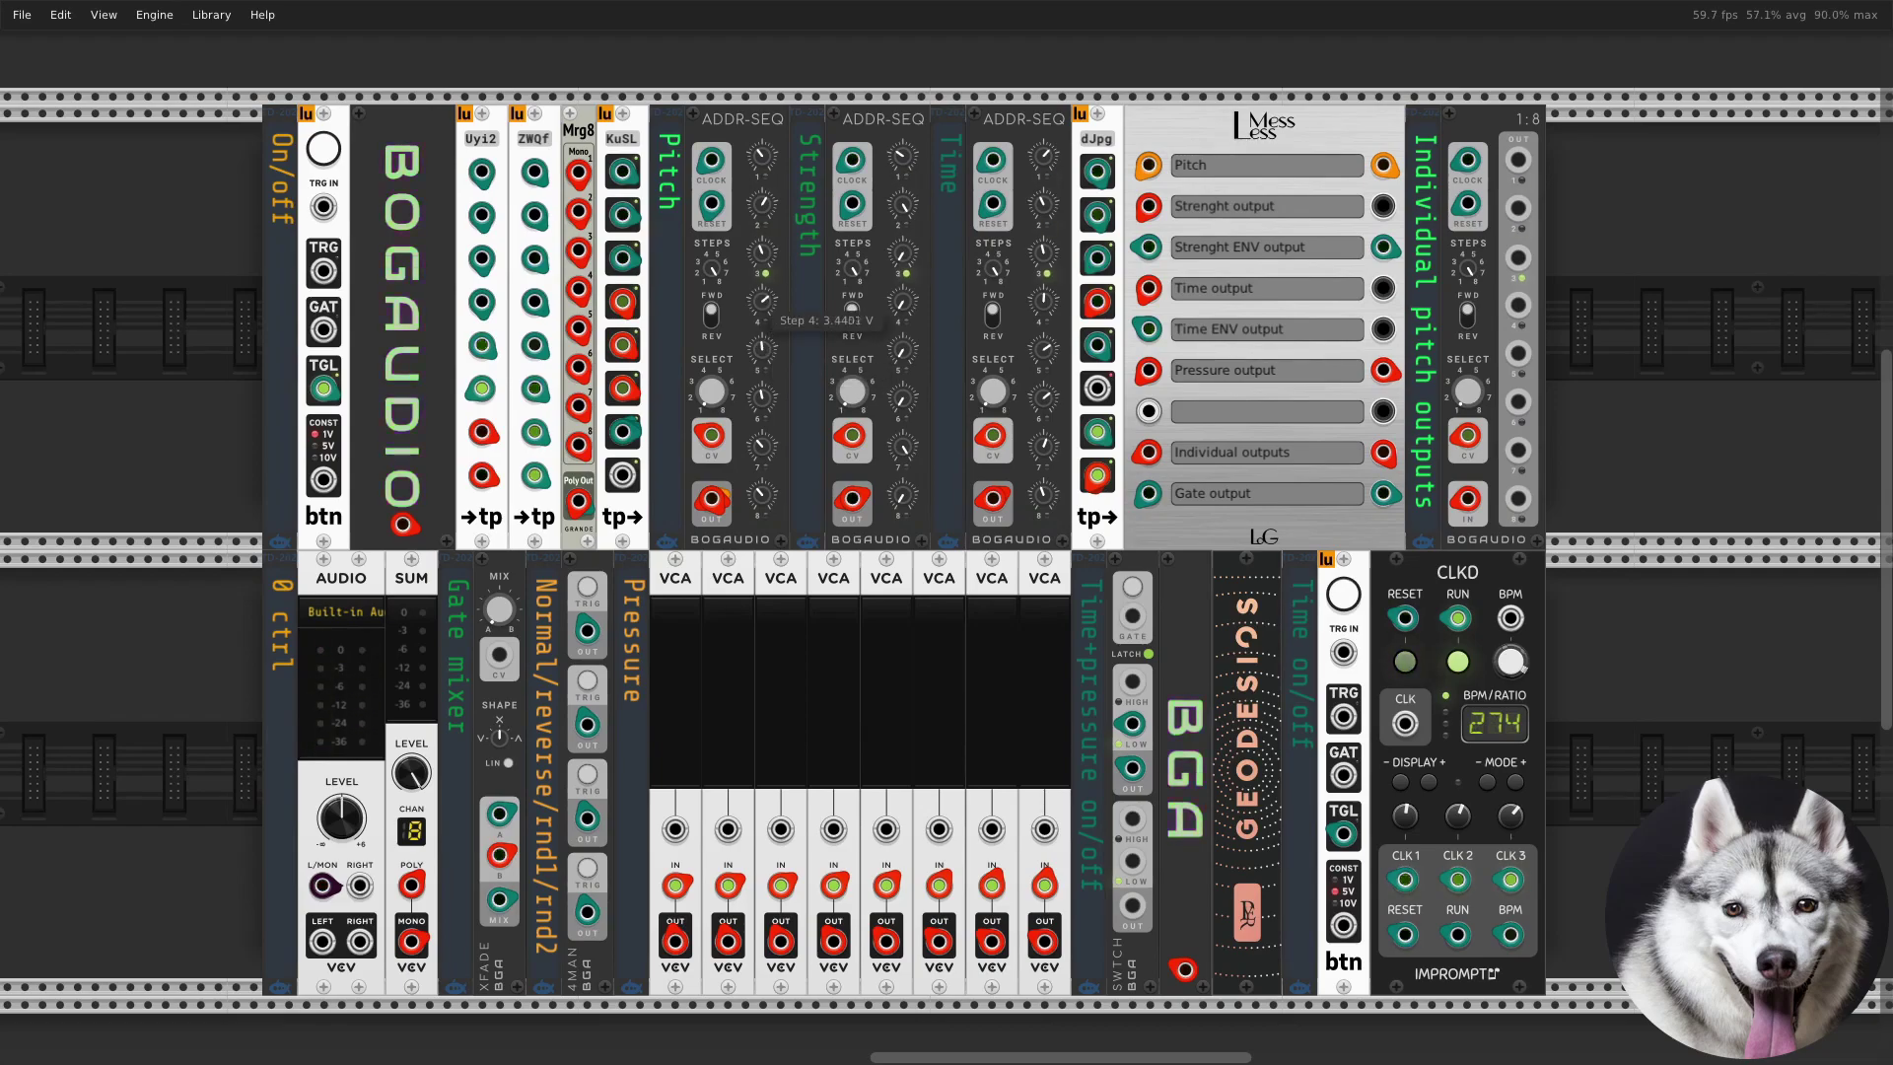
drag(509, 628, 509, 631)
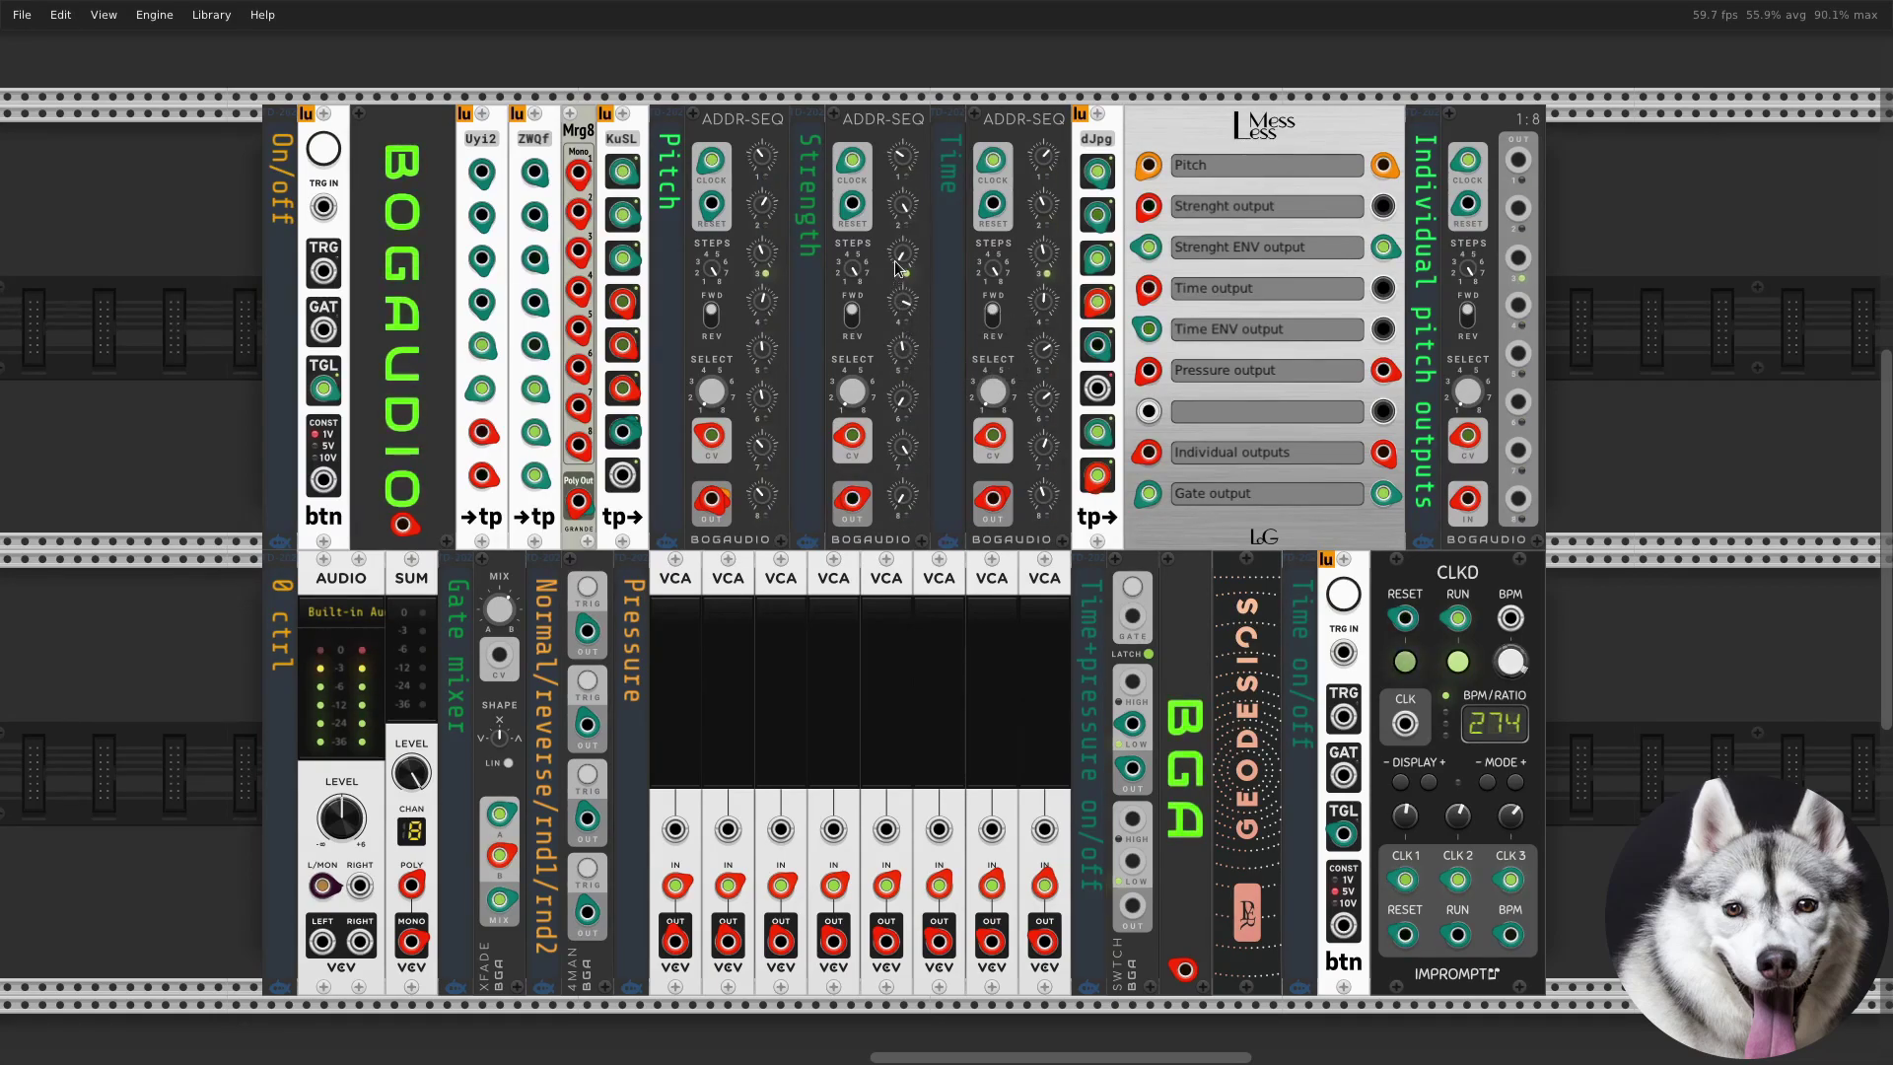
Set Time step 4 to about -2.29 V, adjust the gate mixer's Mix, and play the Pressure VCAs, returning their levels to 0%
drag(1038, 308, 1039, 330)
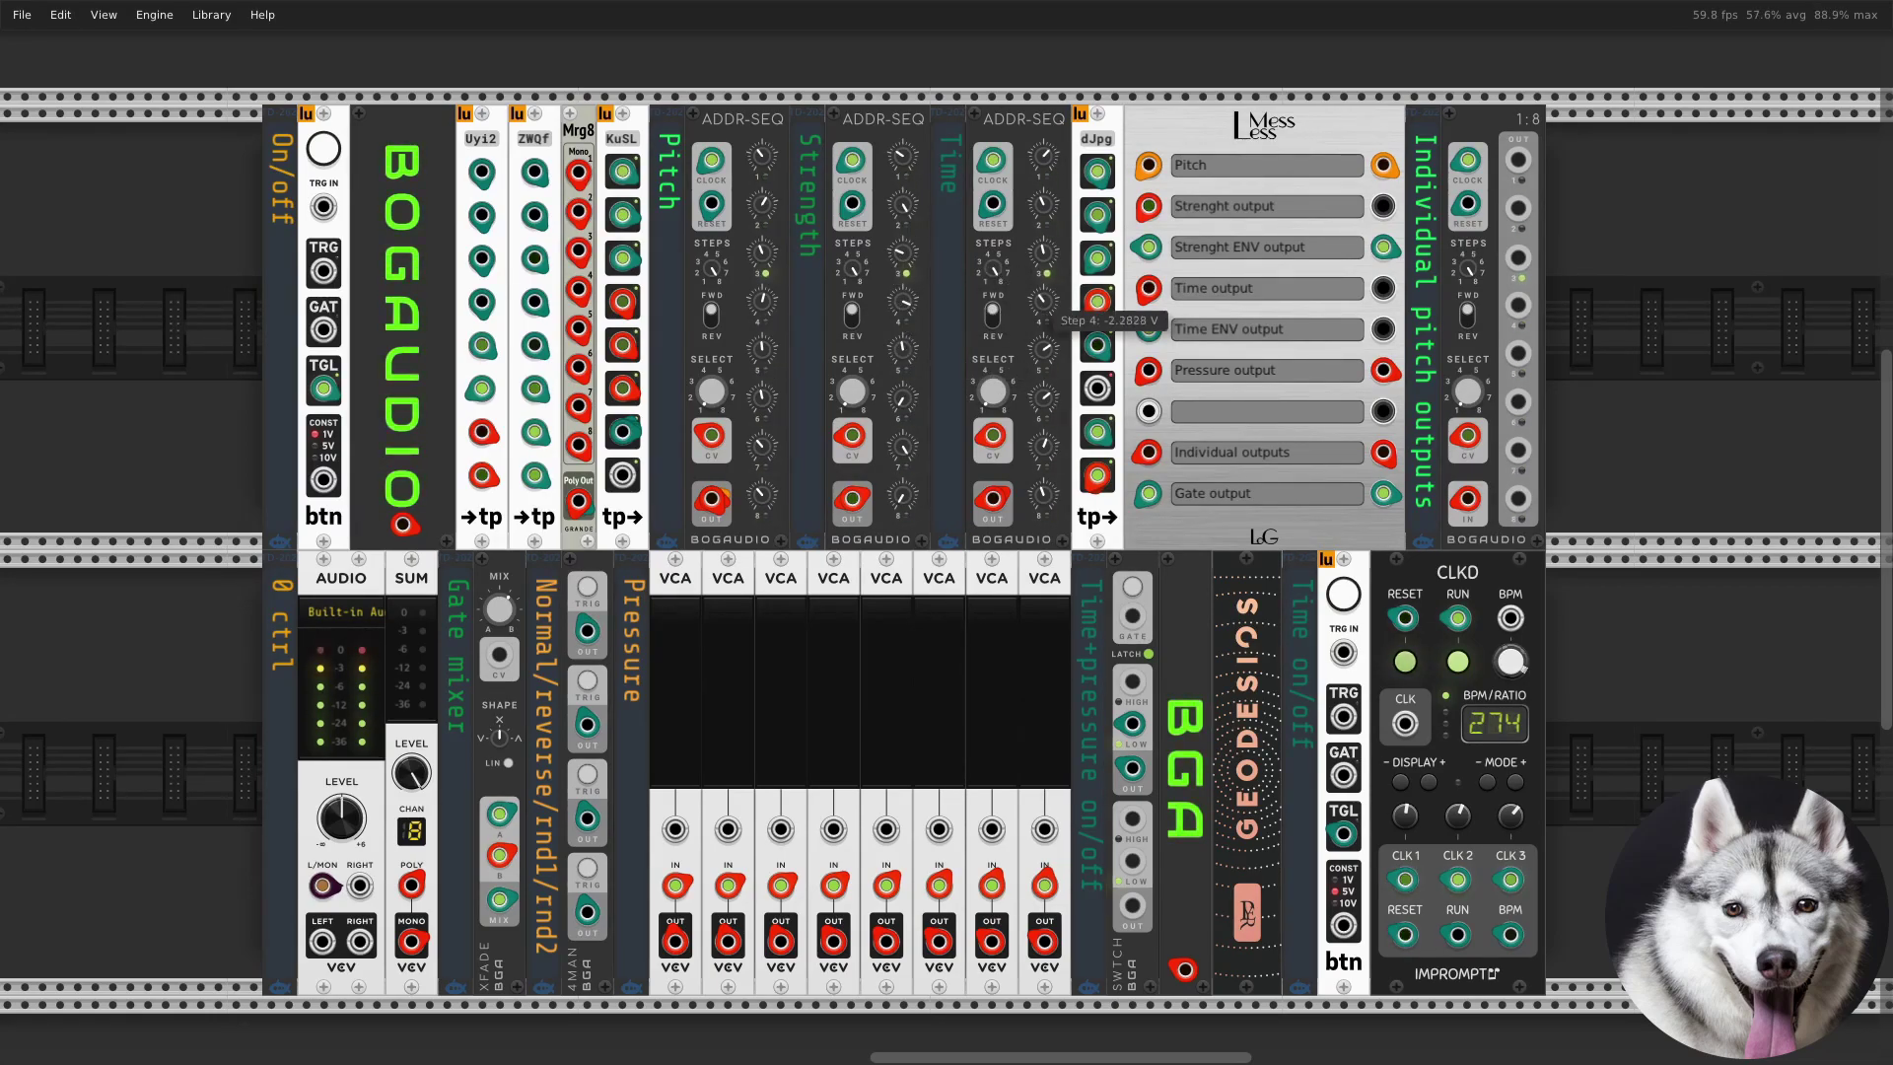
drag(727, 710, 726, 778)
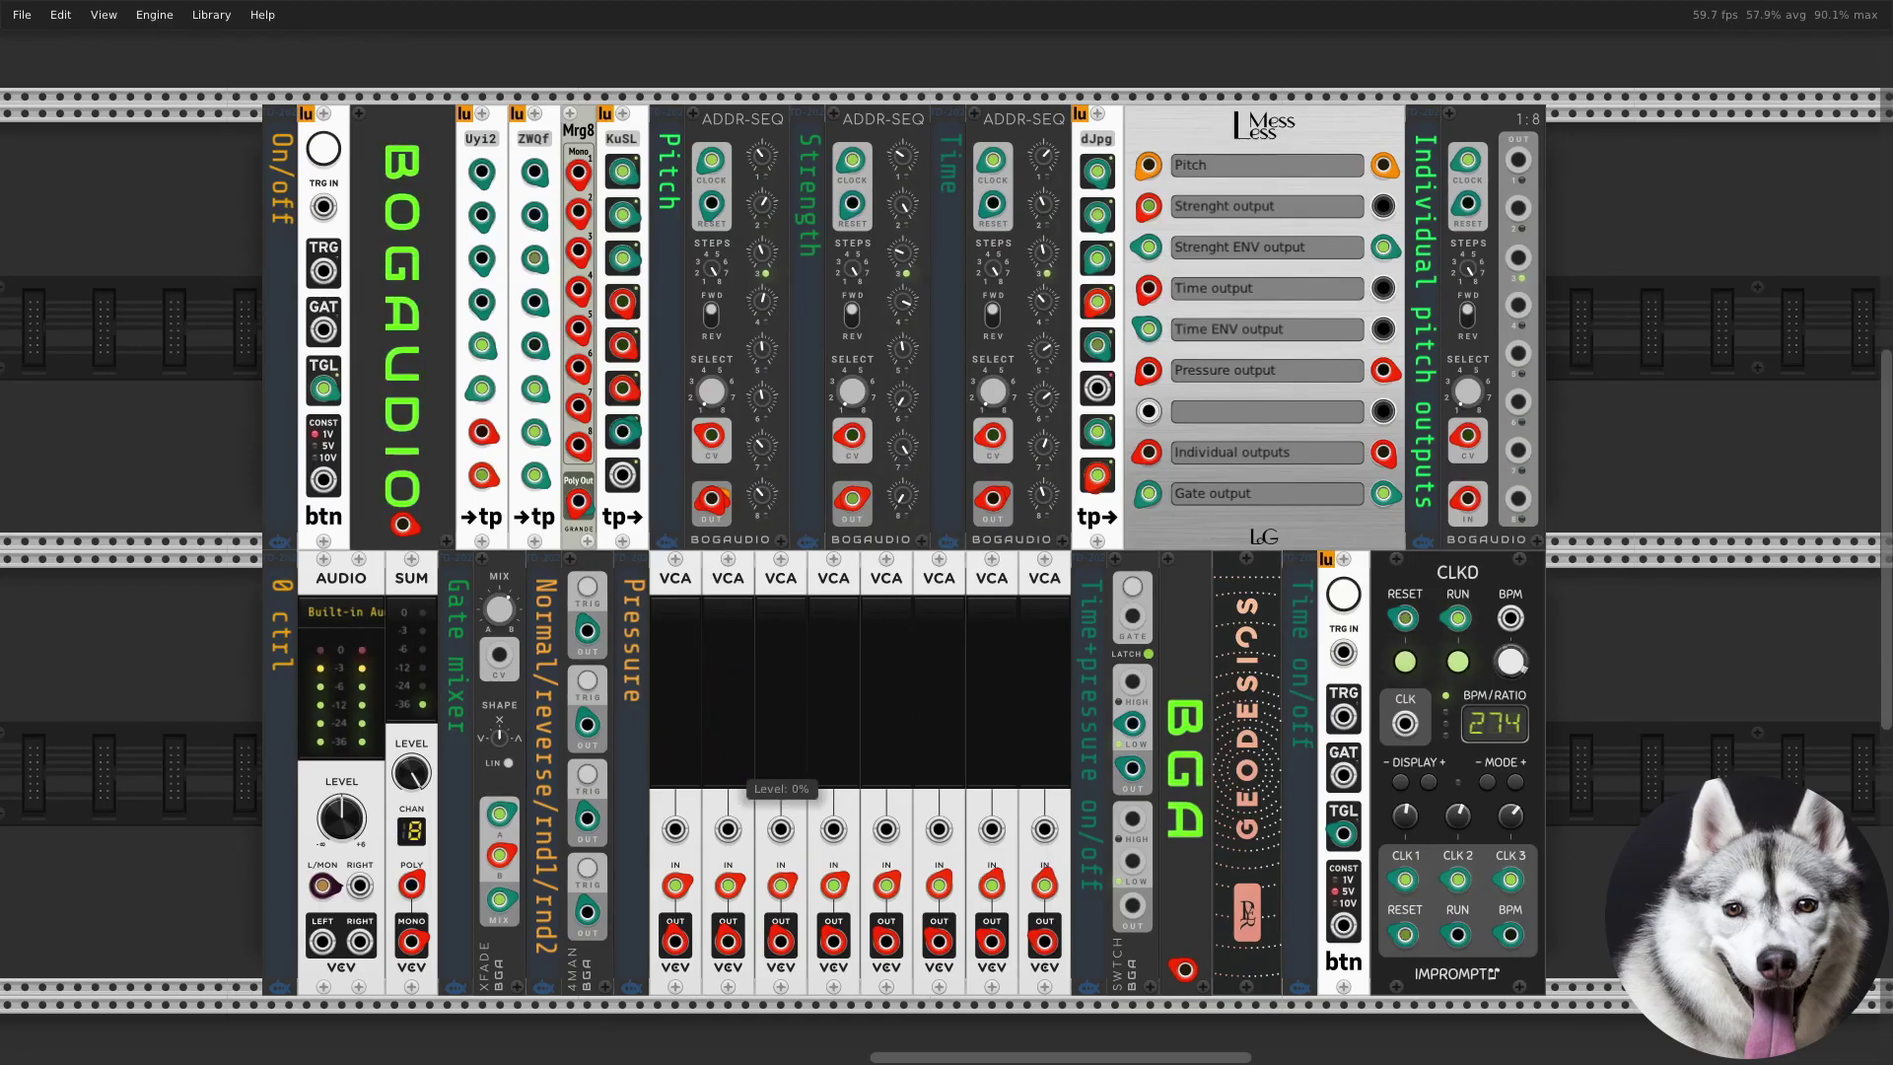
drag(499, 608, 500, 636)
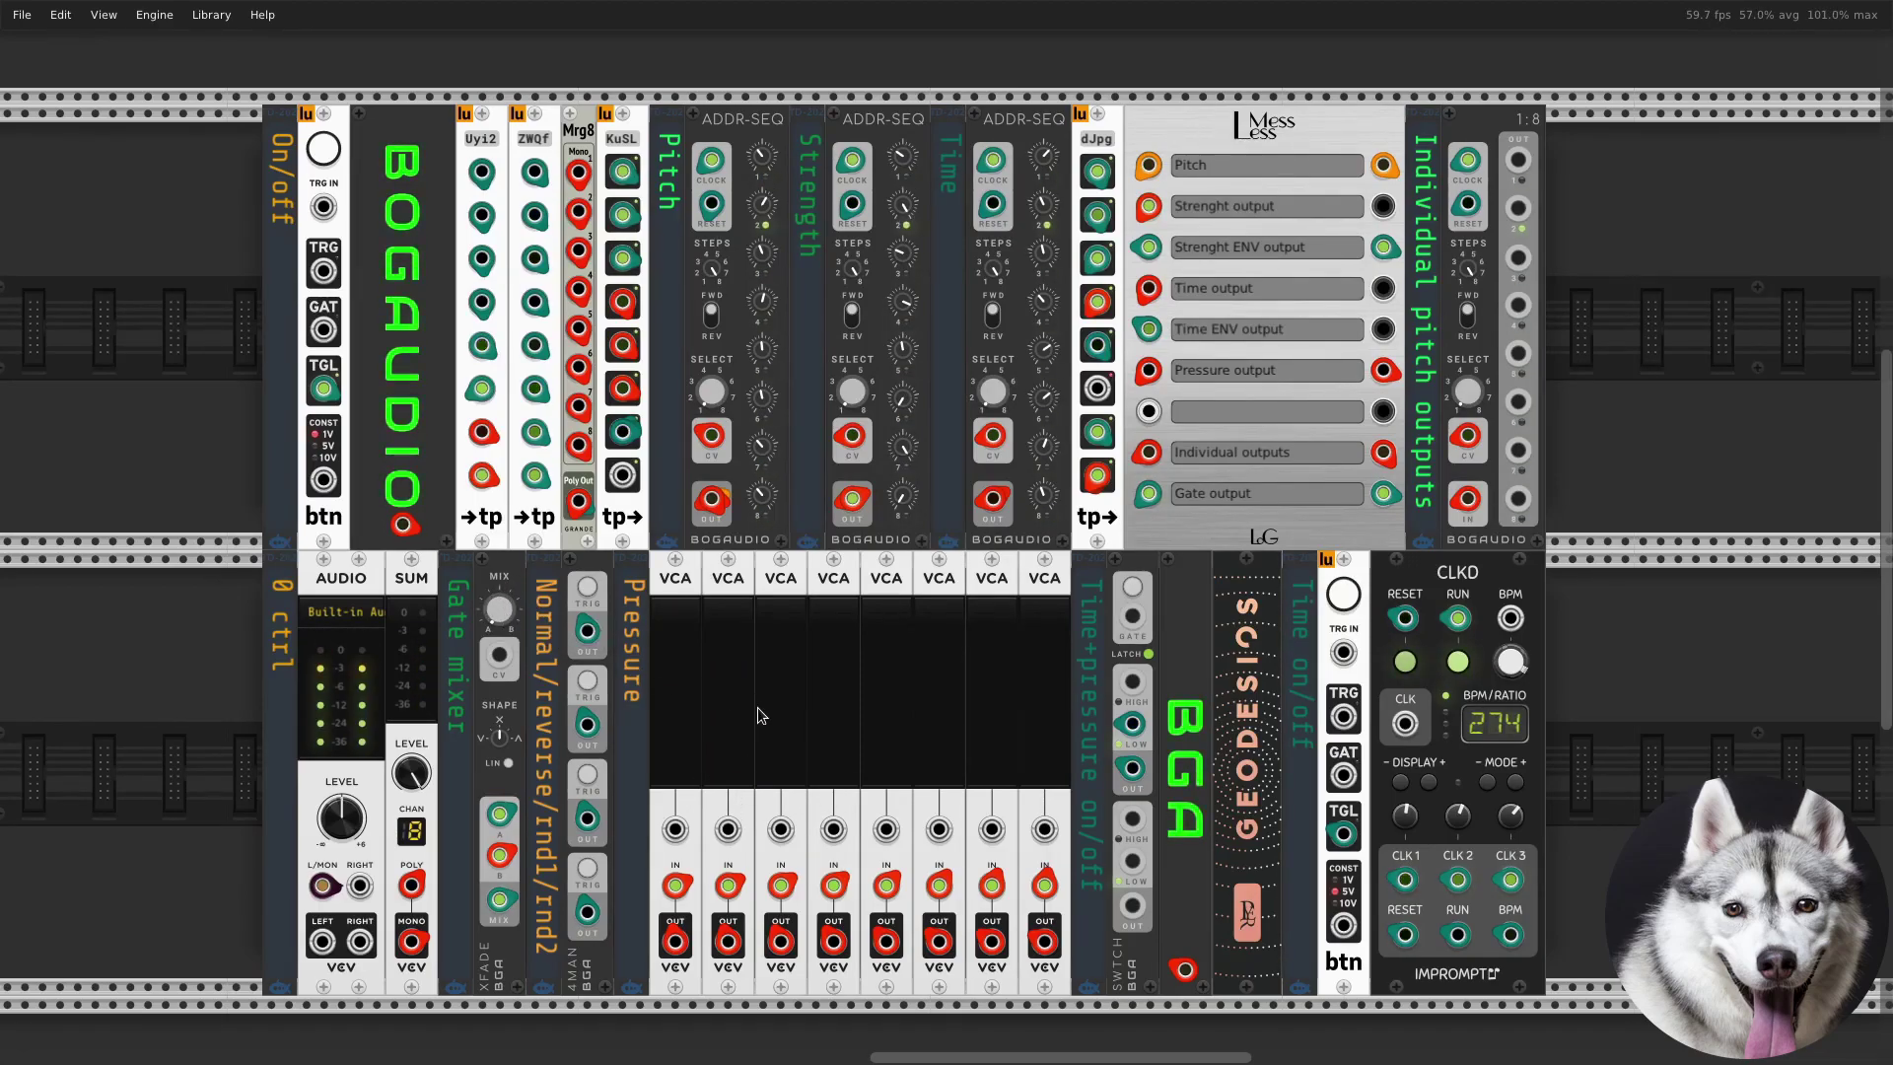
drag(767, 735, 720, 745)
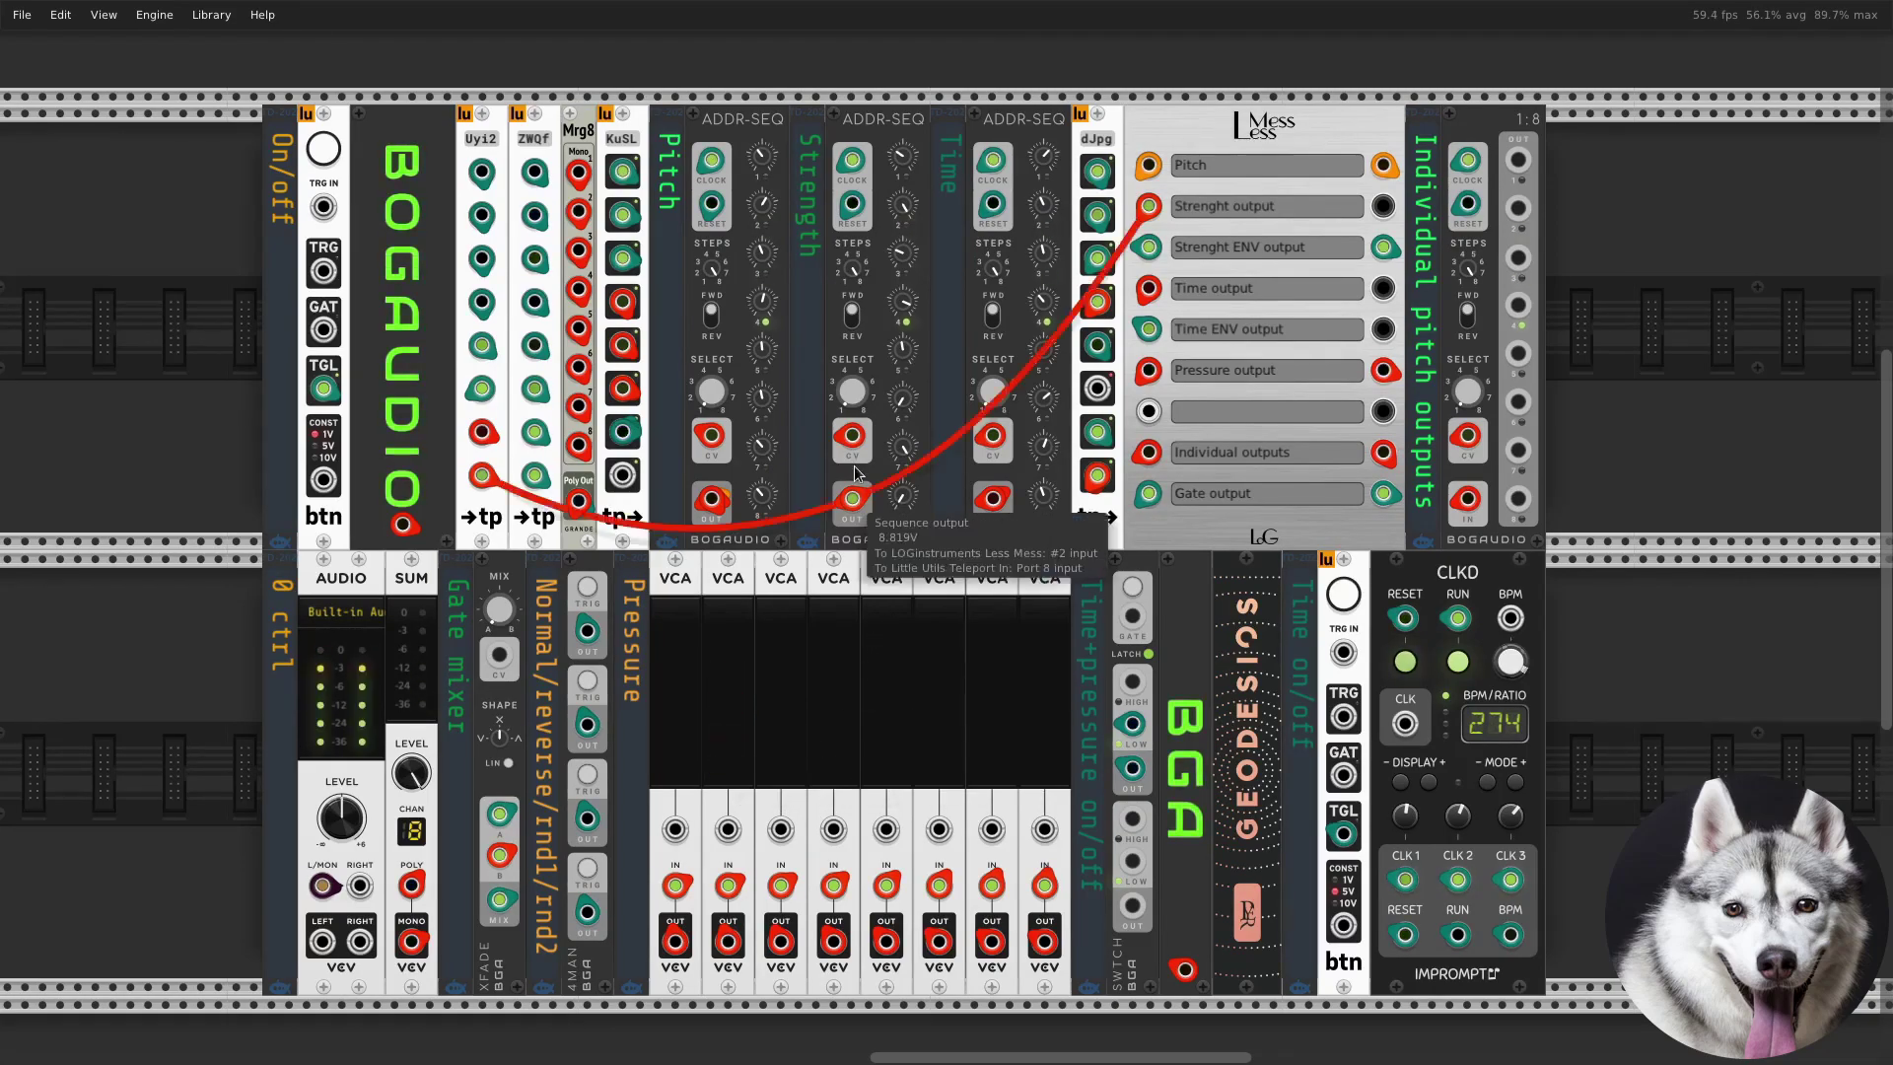
Set Strength step 5 to about 4.67 V and step 6 to about 6.01 V, adjust step 3, and set Mix to about -0.96%
mouse_move(764, 448)
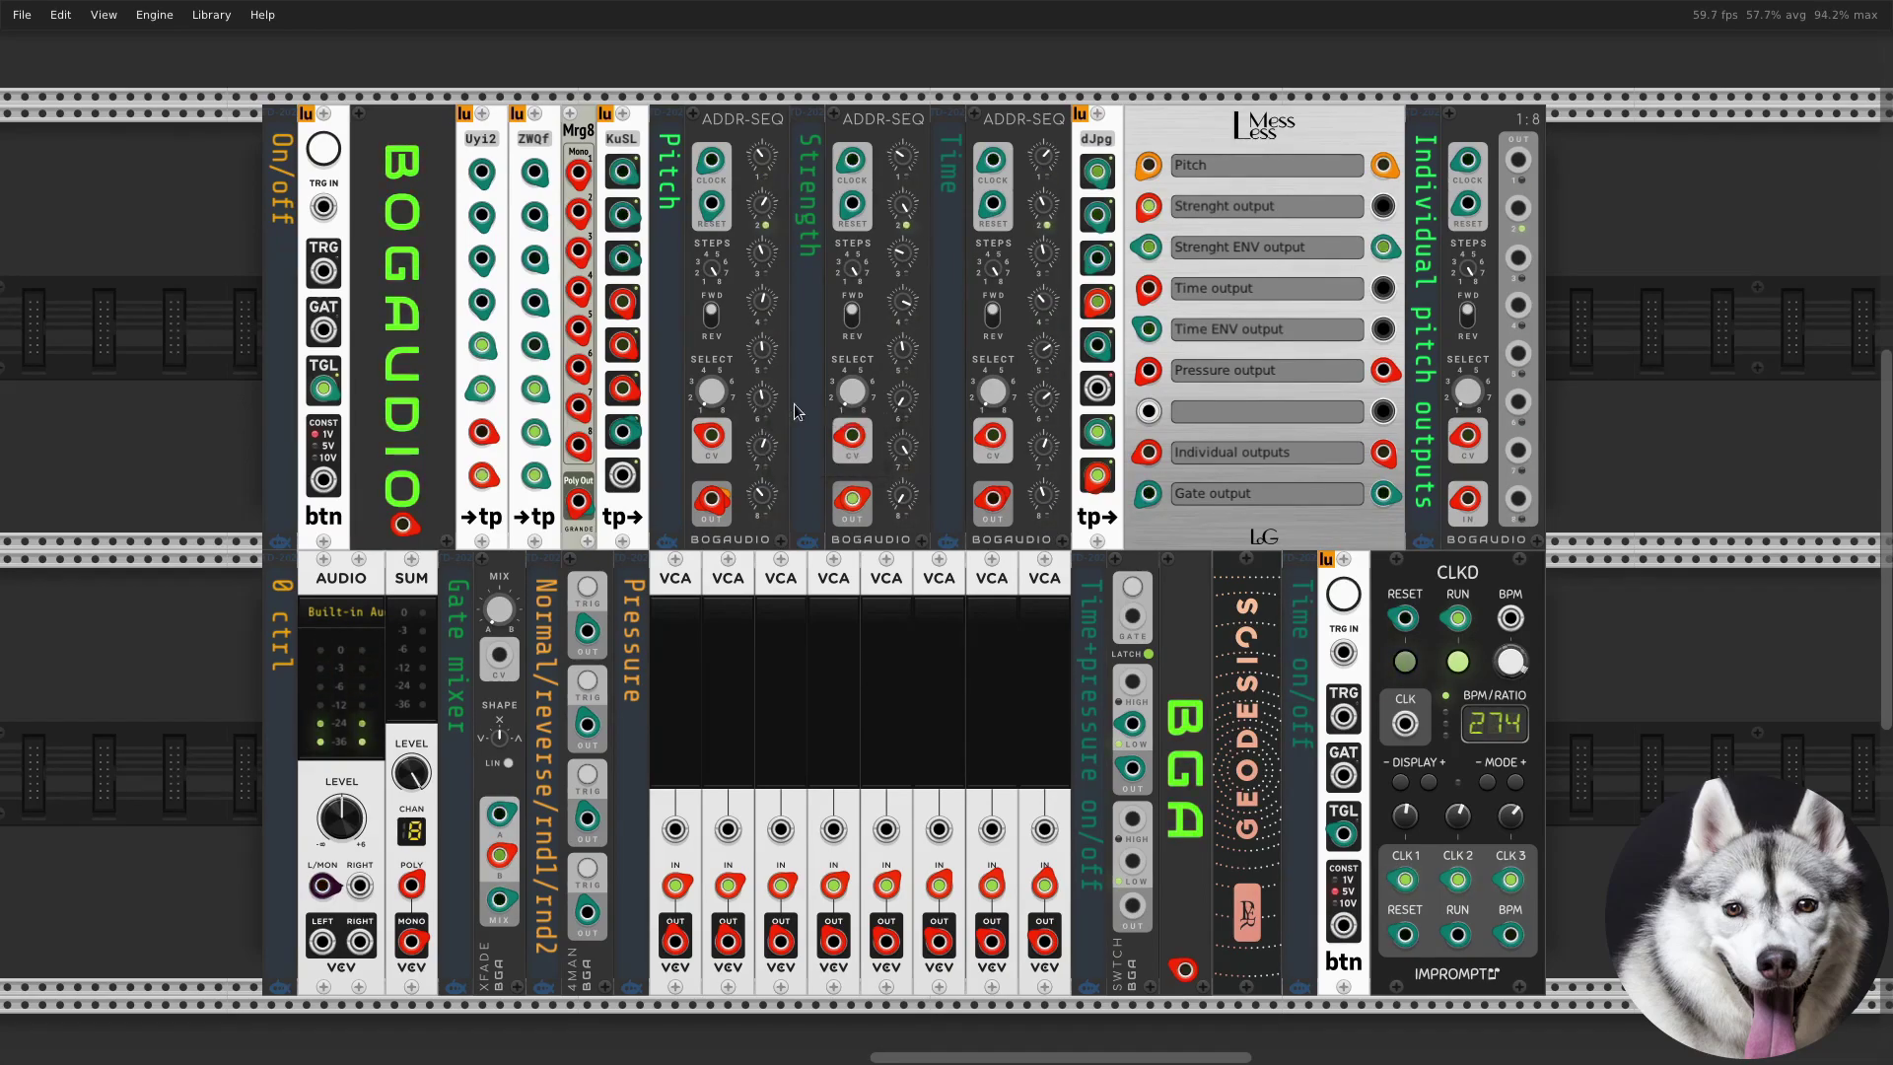
mouse_move(900, 399)
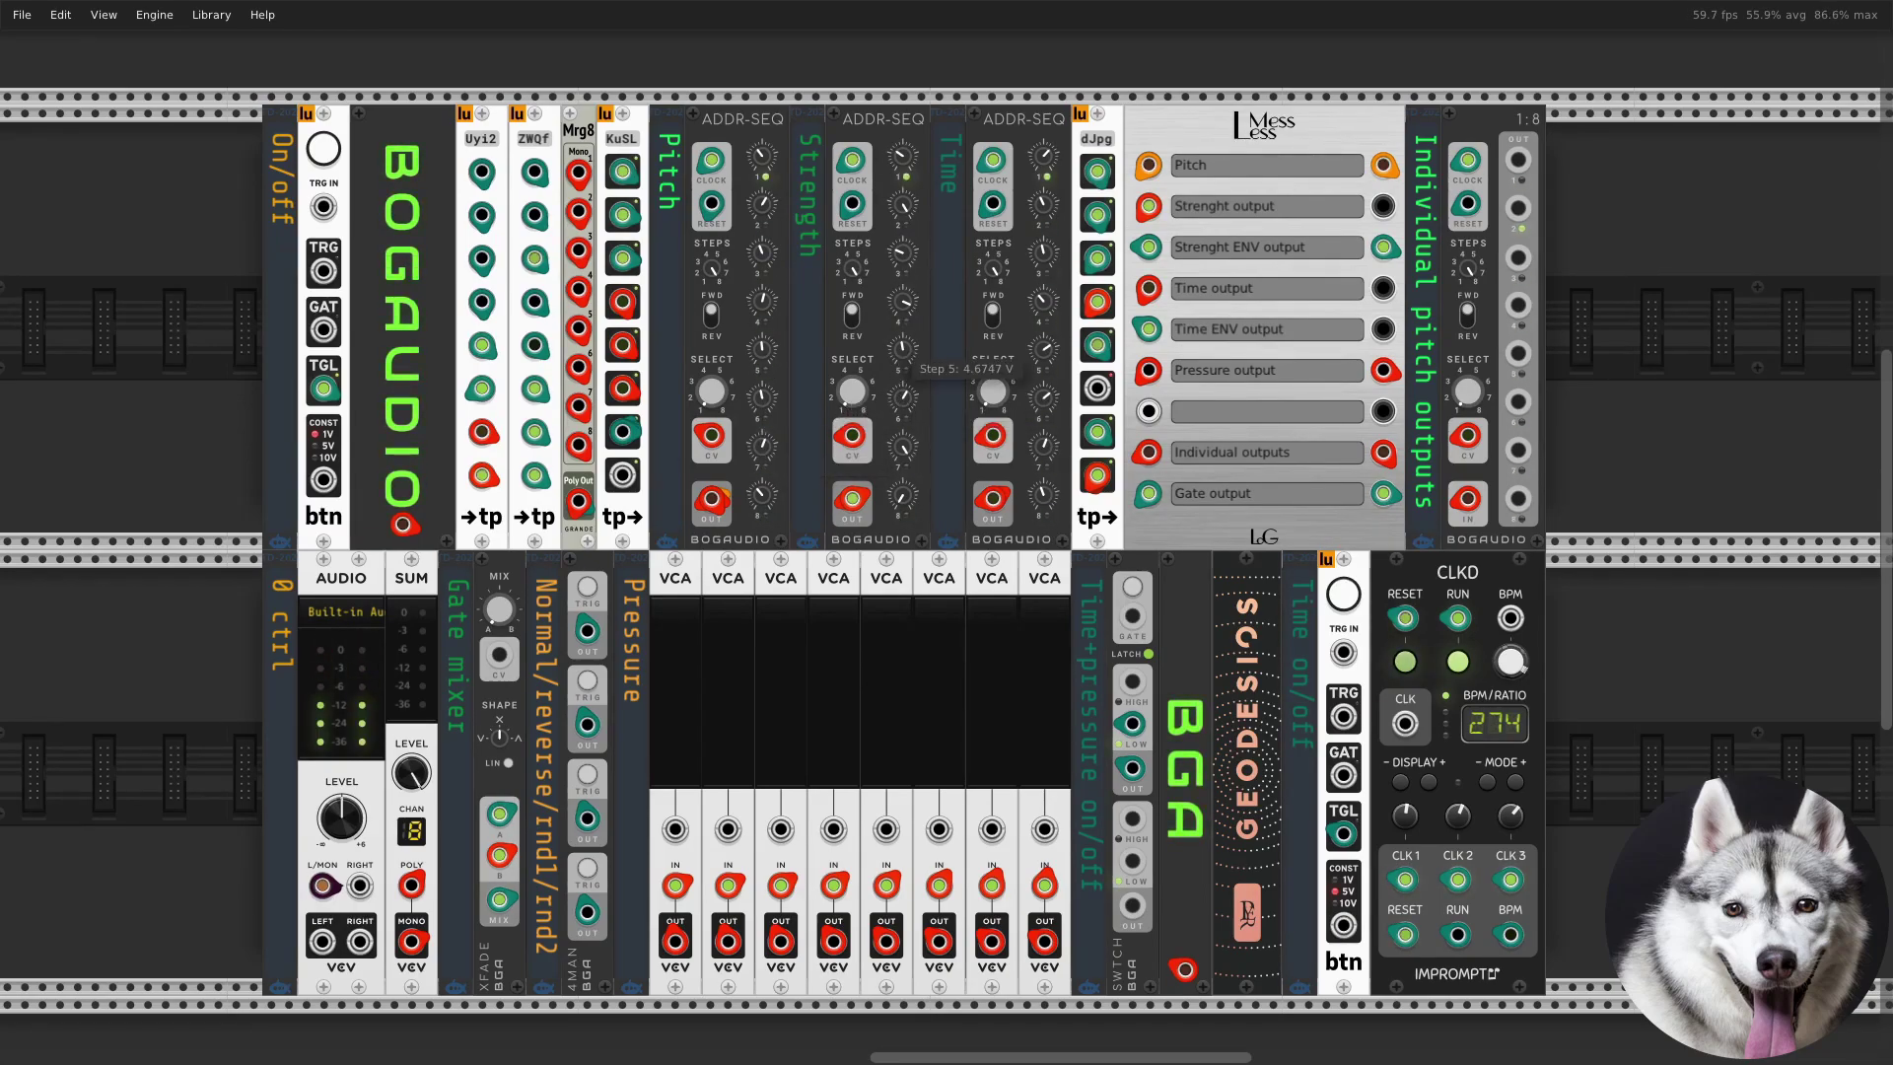
mouse_move(501, 618)
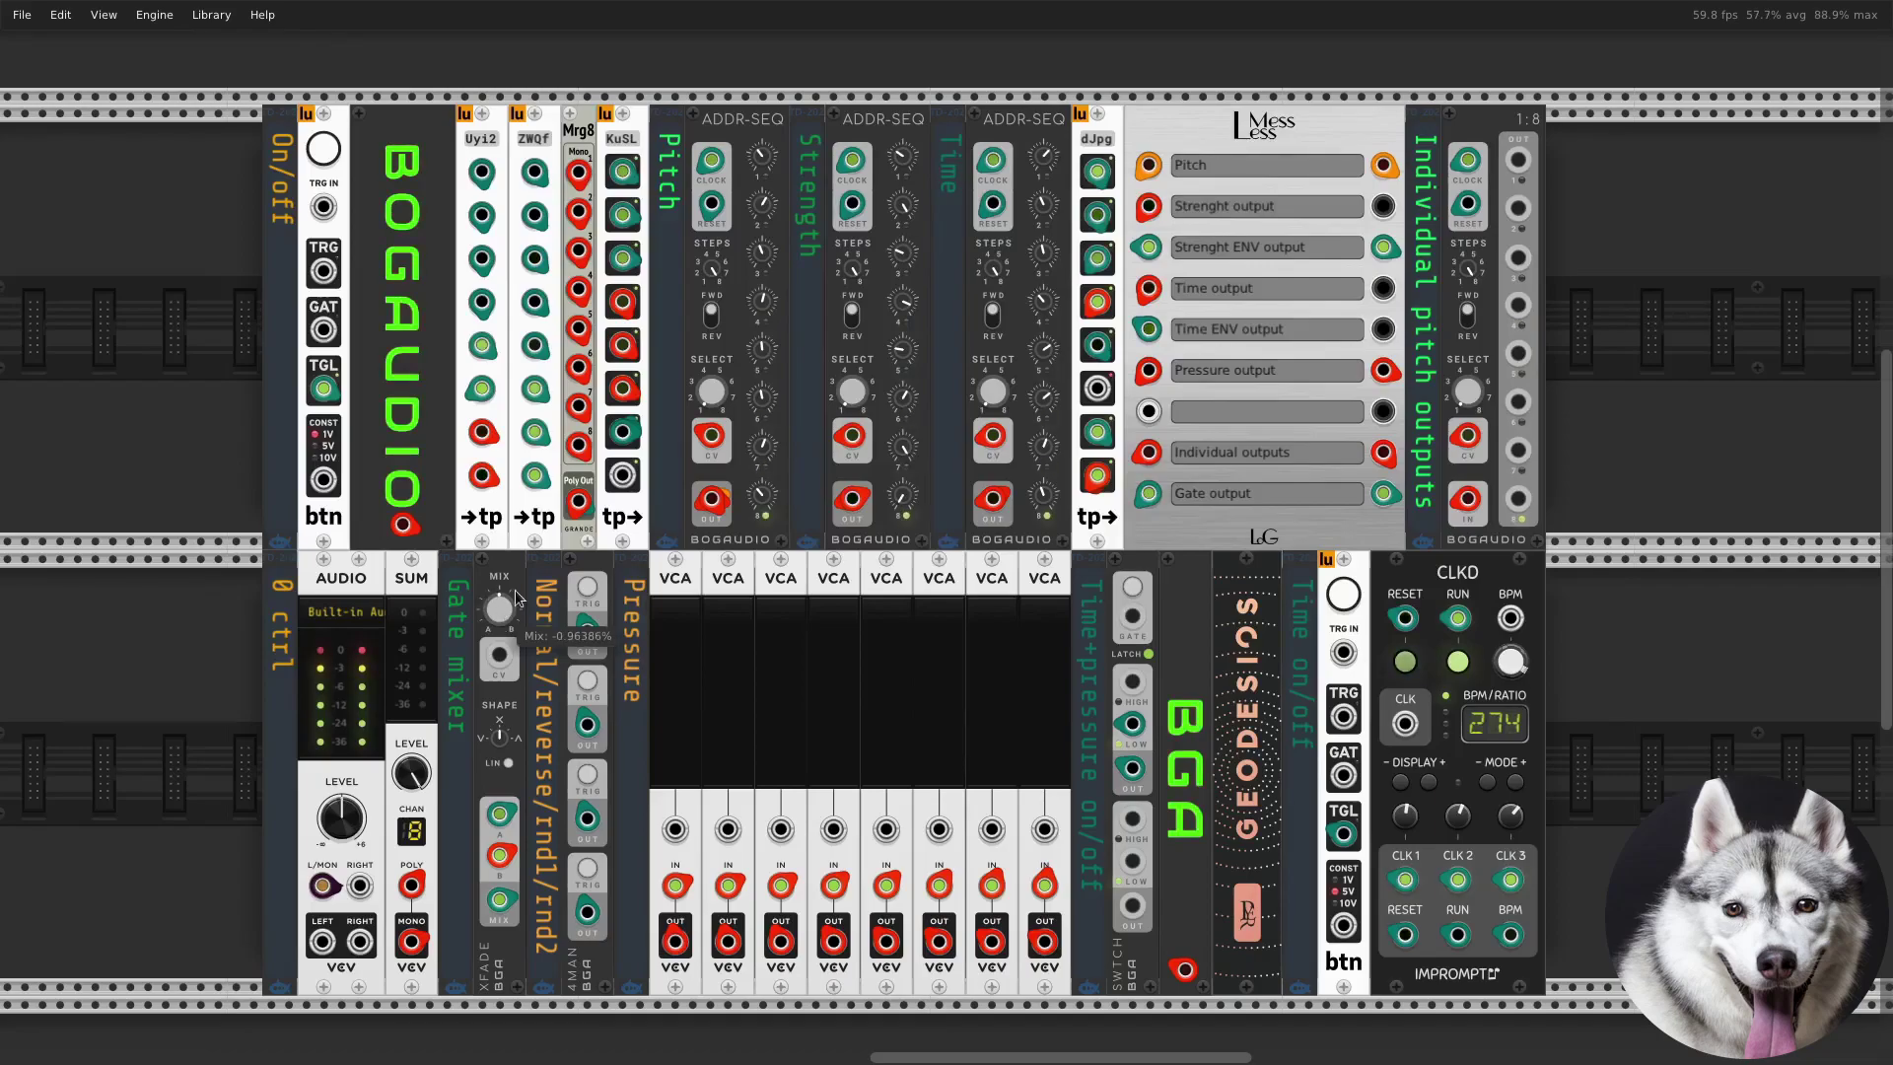
drag(902, 397, 902, 395)
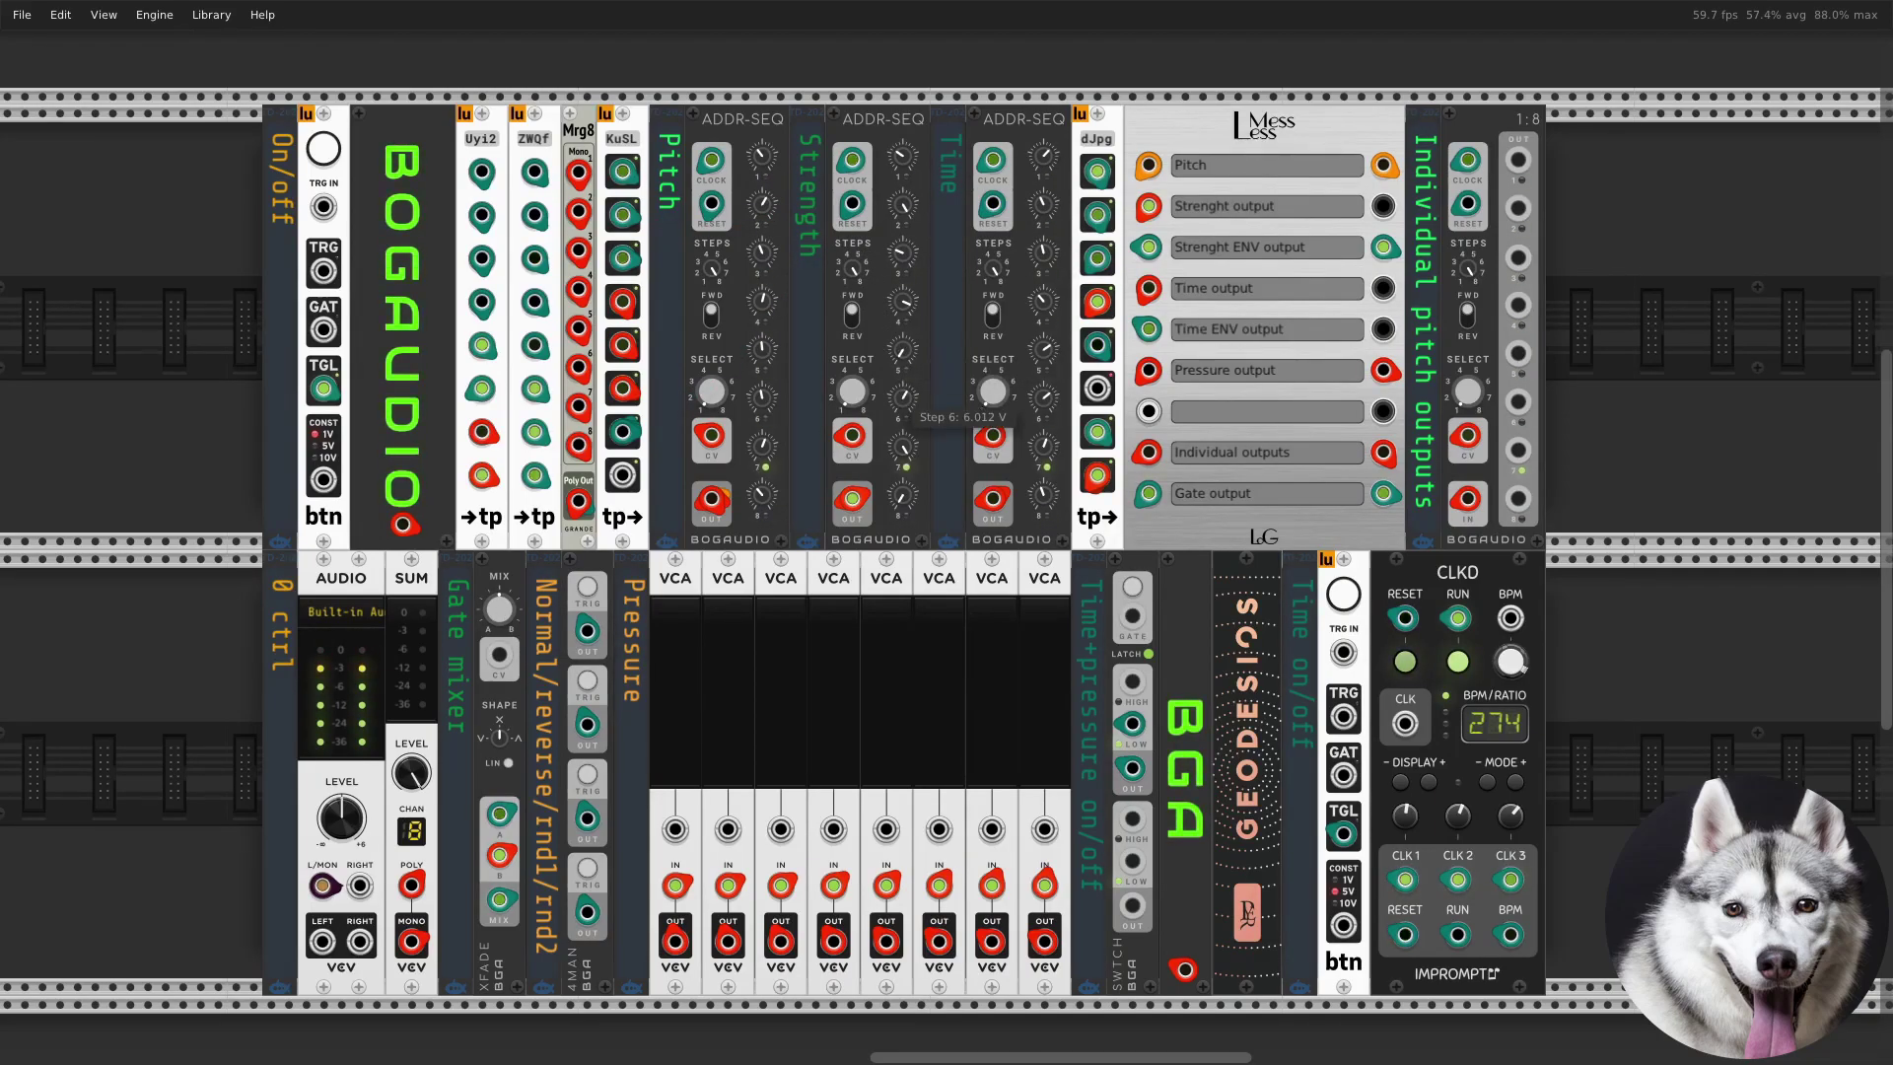
mouse_move(902, 455)
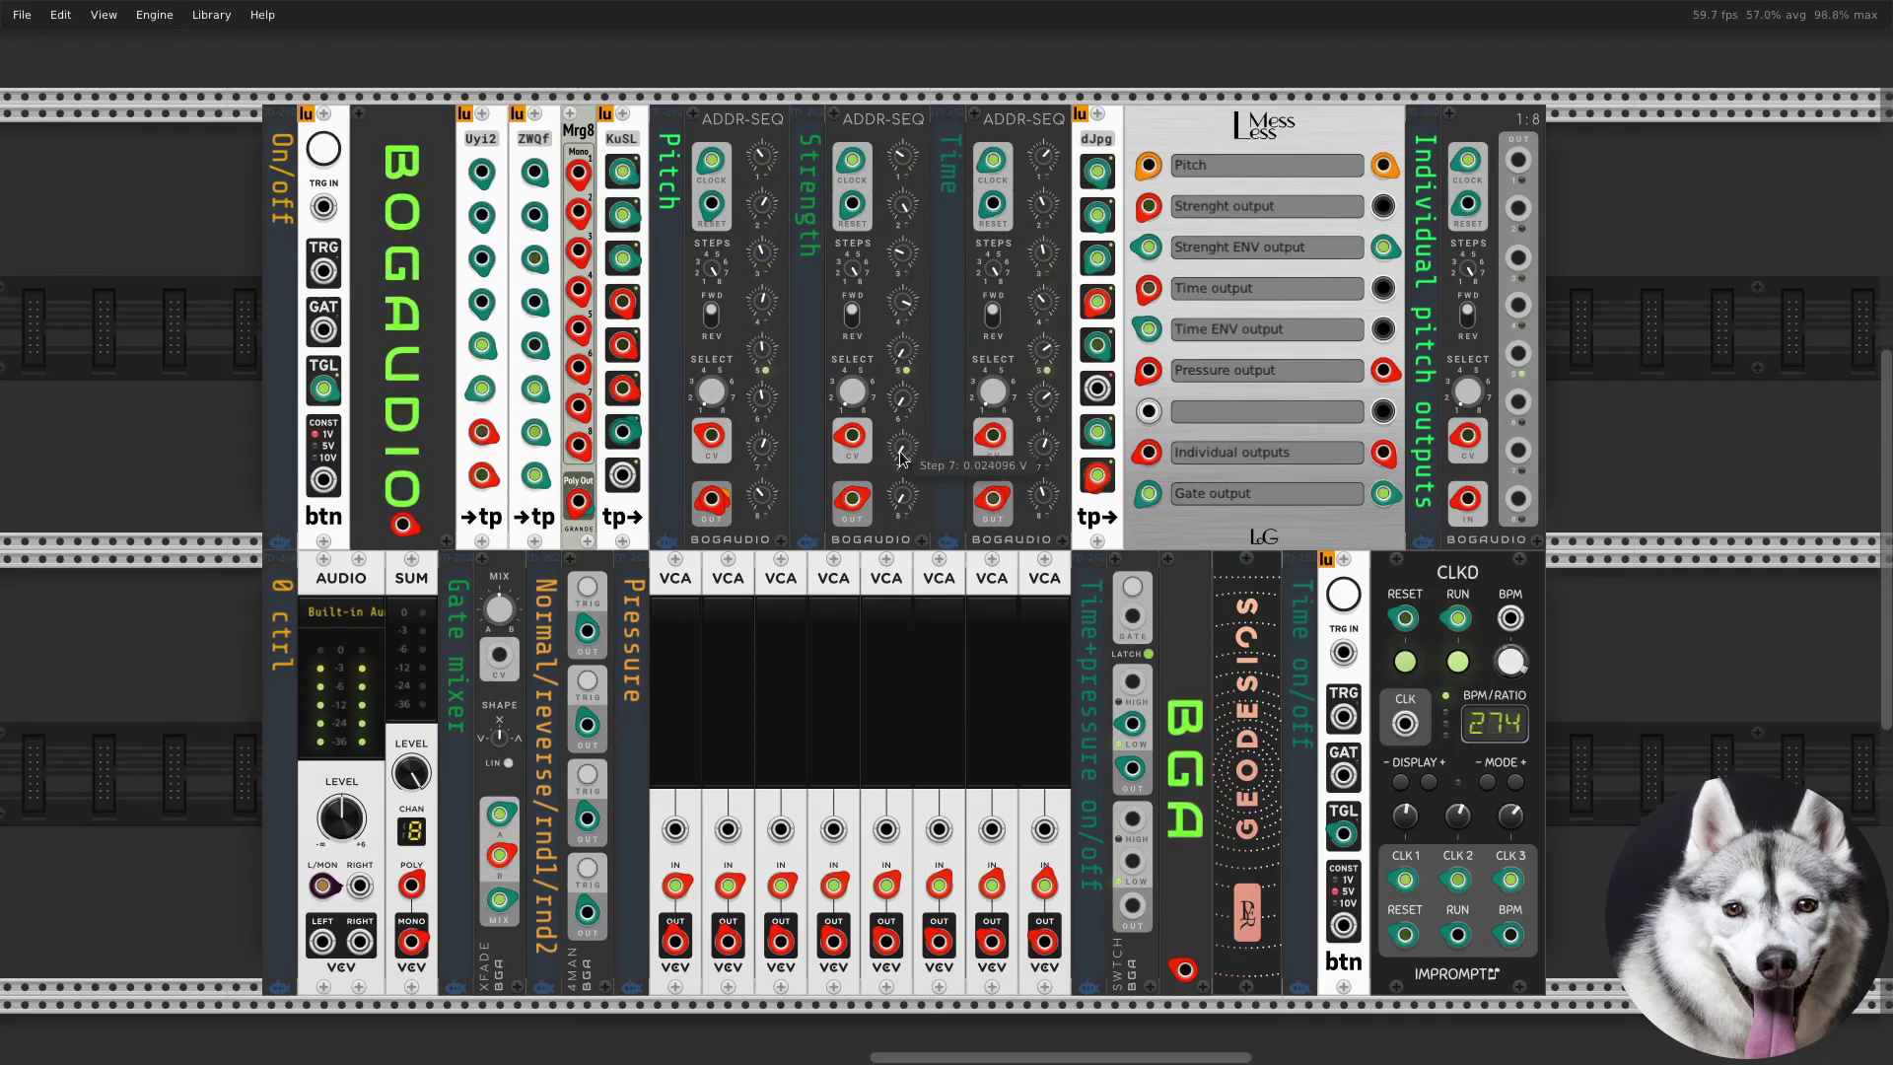
mouse_move(905, 308)
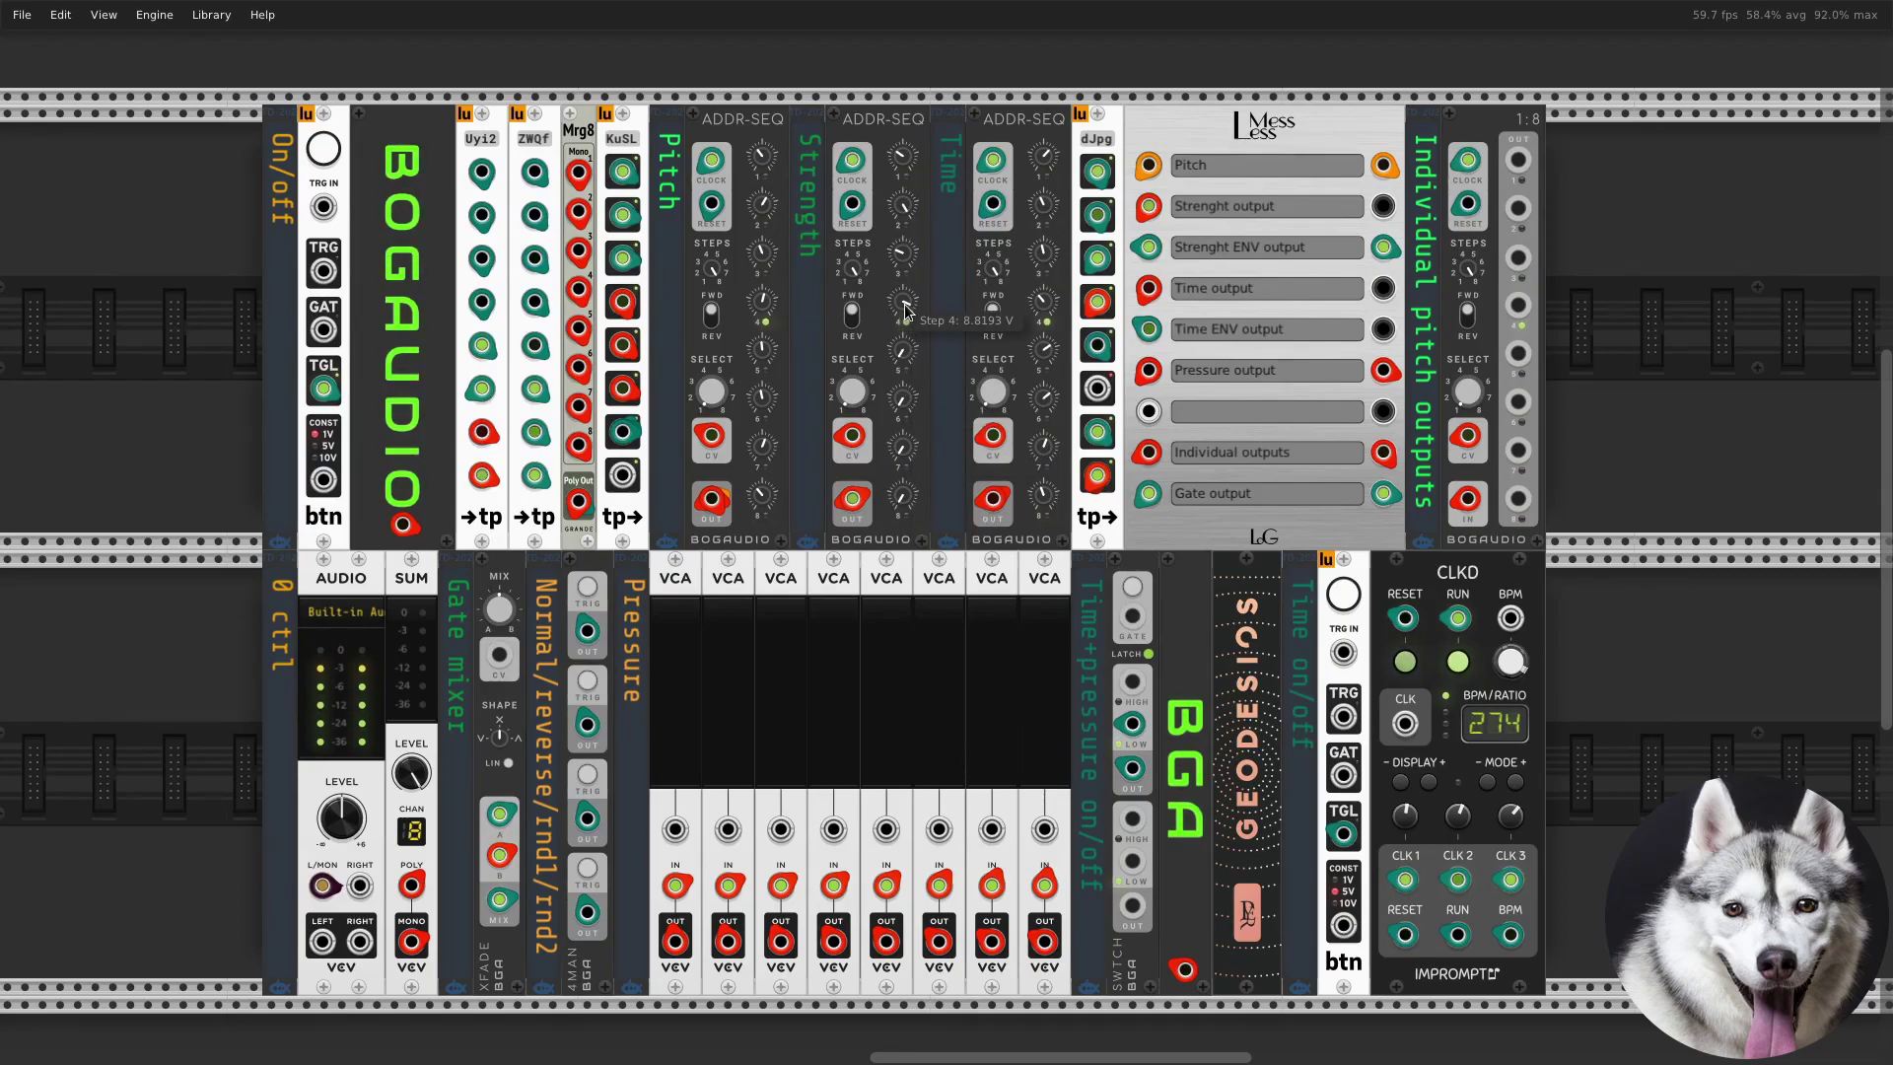
drag(902, 252, 902, 257)
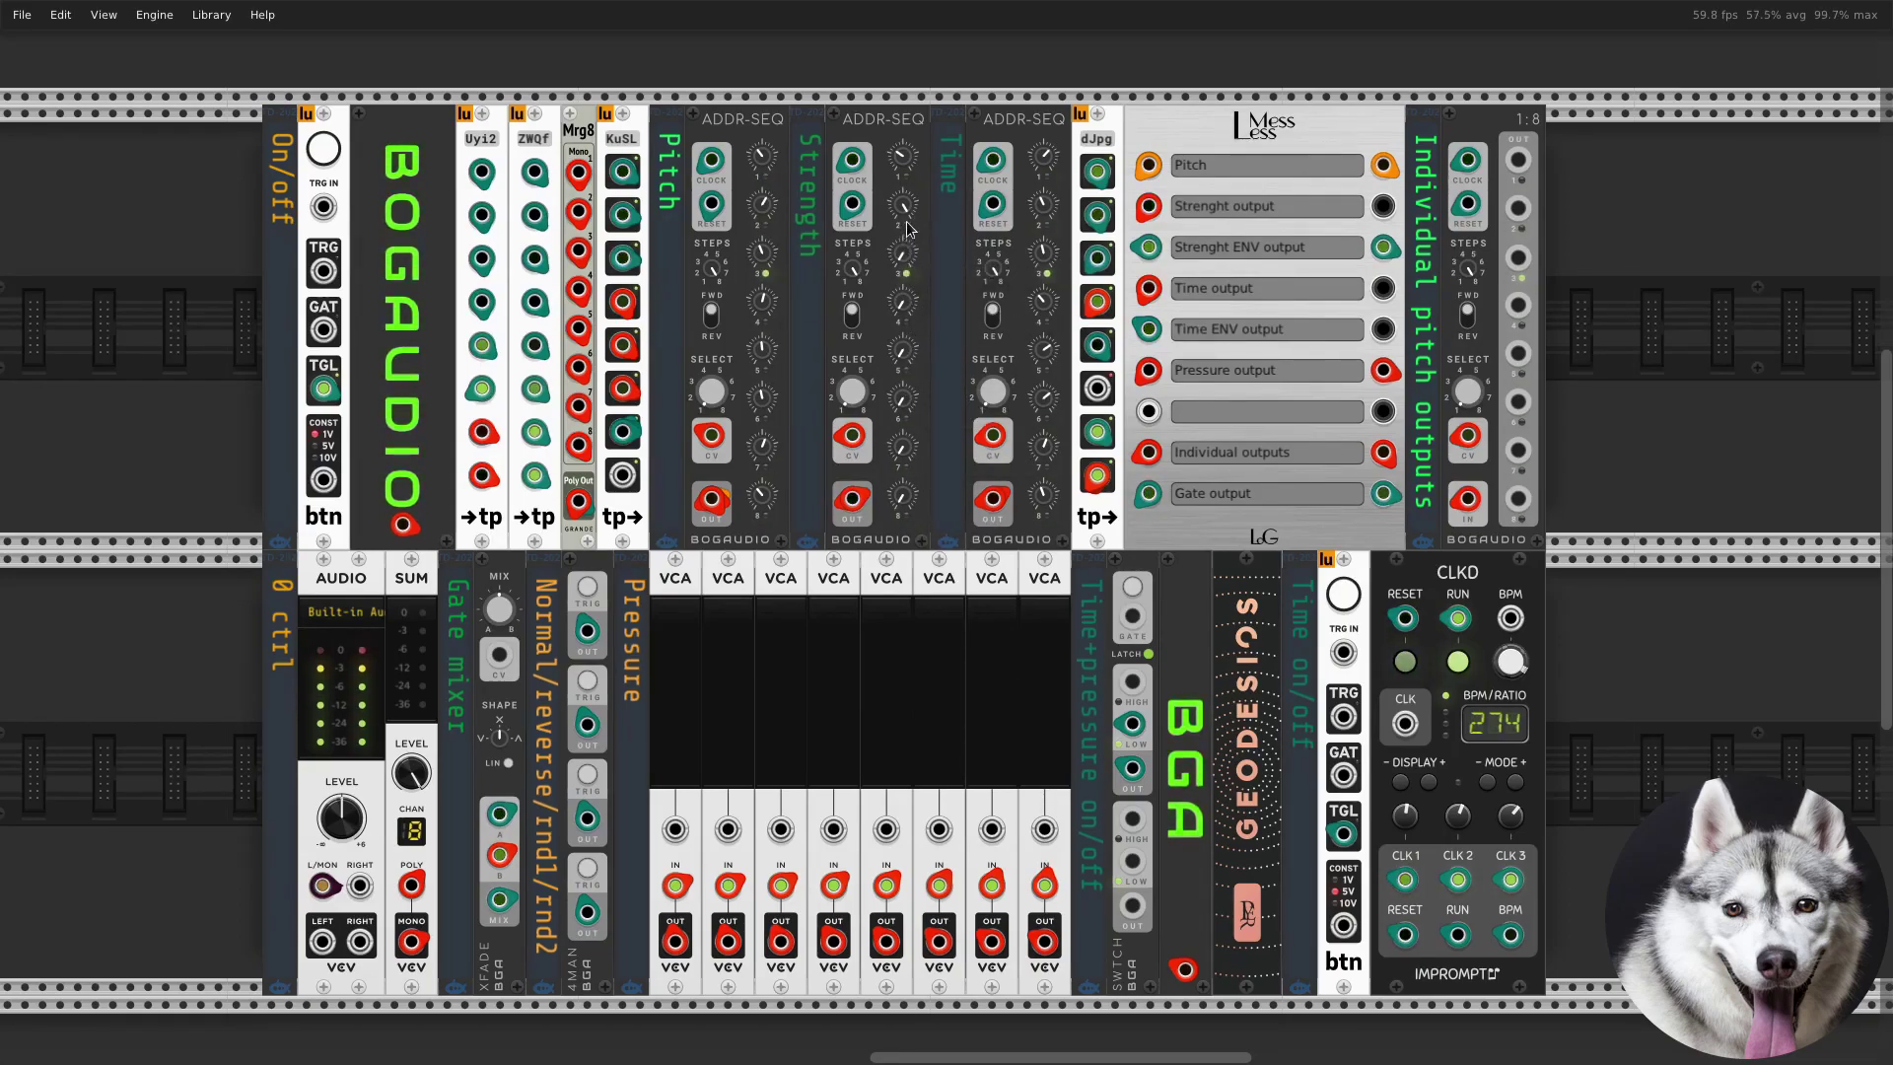
drag(500, 609, 500, 610)
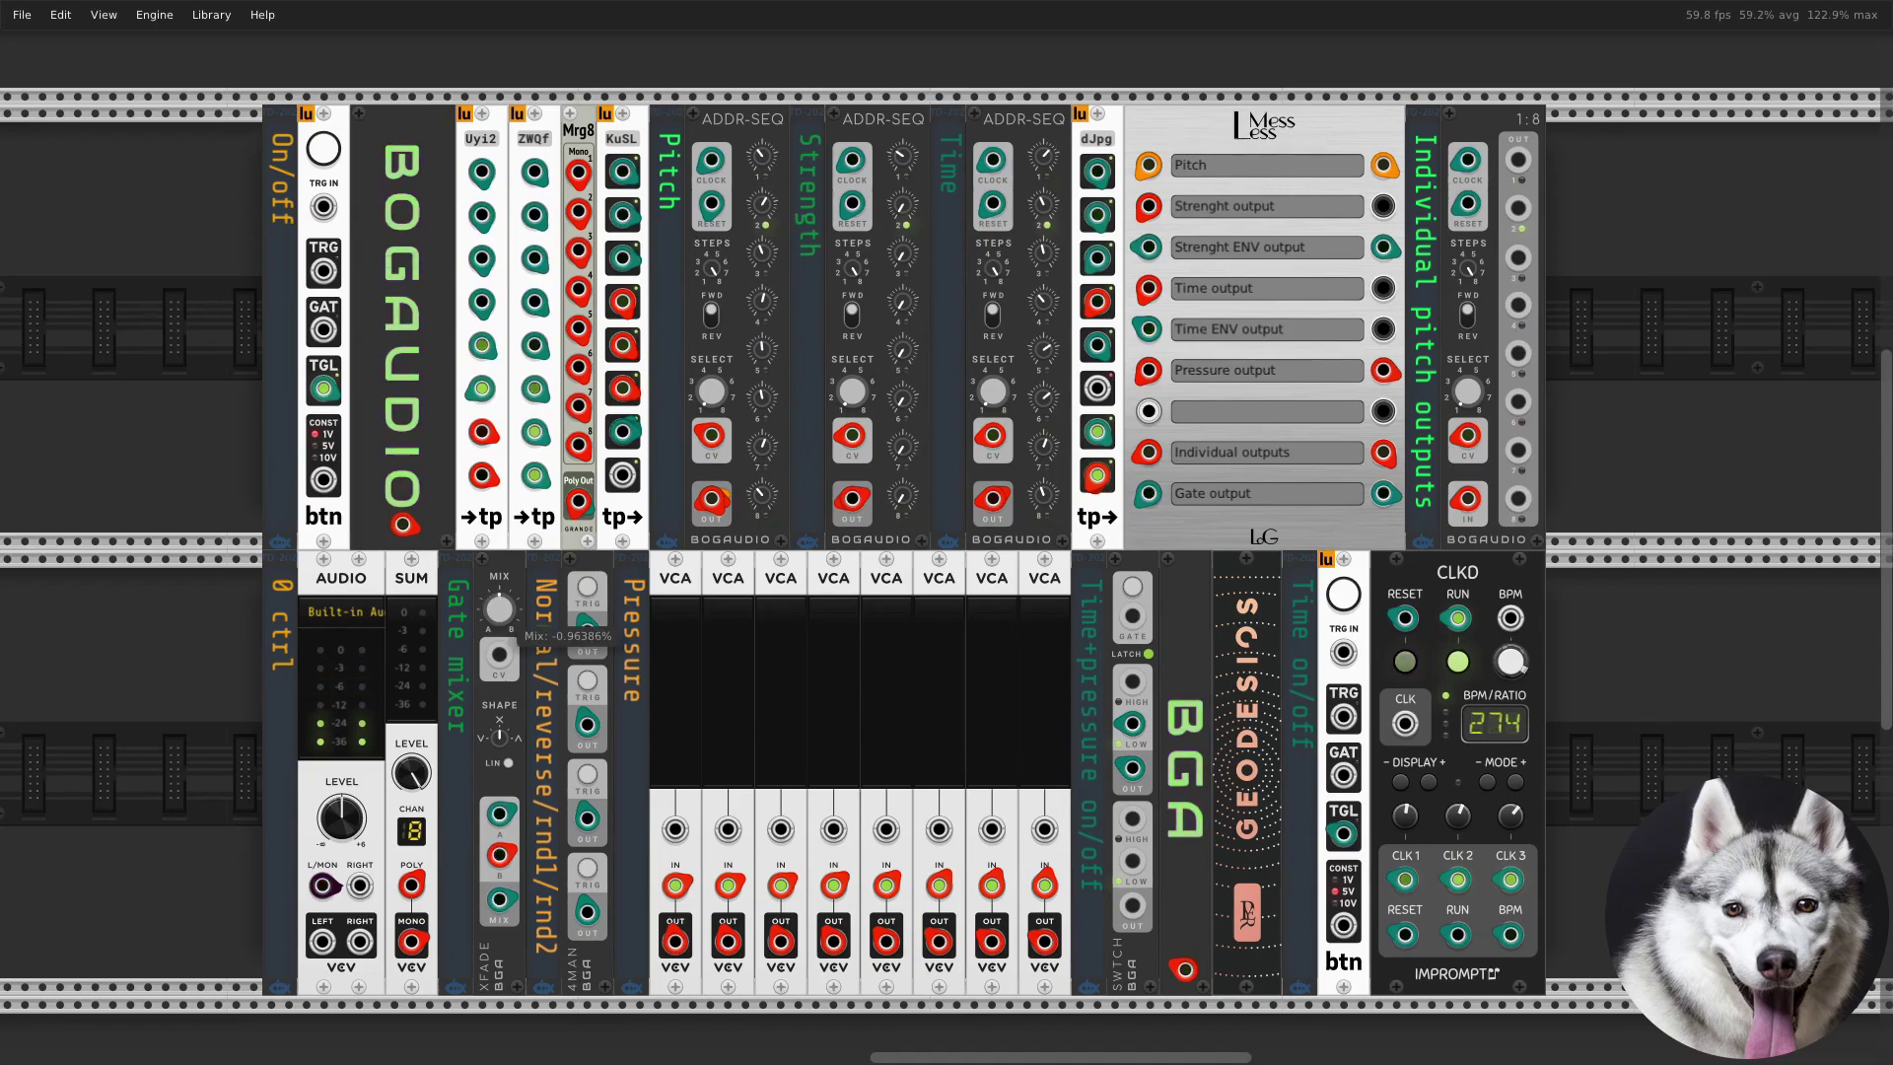
Set Strength step 5 to about 5.2 V, step 7 to about 9.96 V and step 8 to about 2.02 V, and Mix to 100%
mouse_move(832, 702)
mouse_down()
mouse_move(832, 523)
mouse_move(832, 719)
mouse_up()
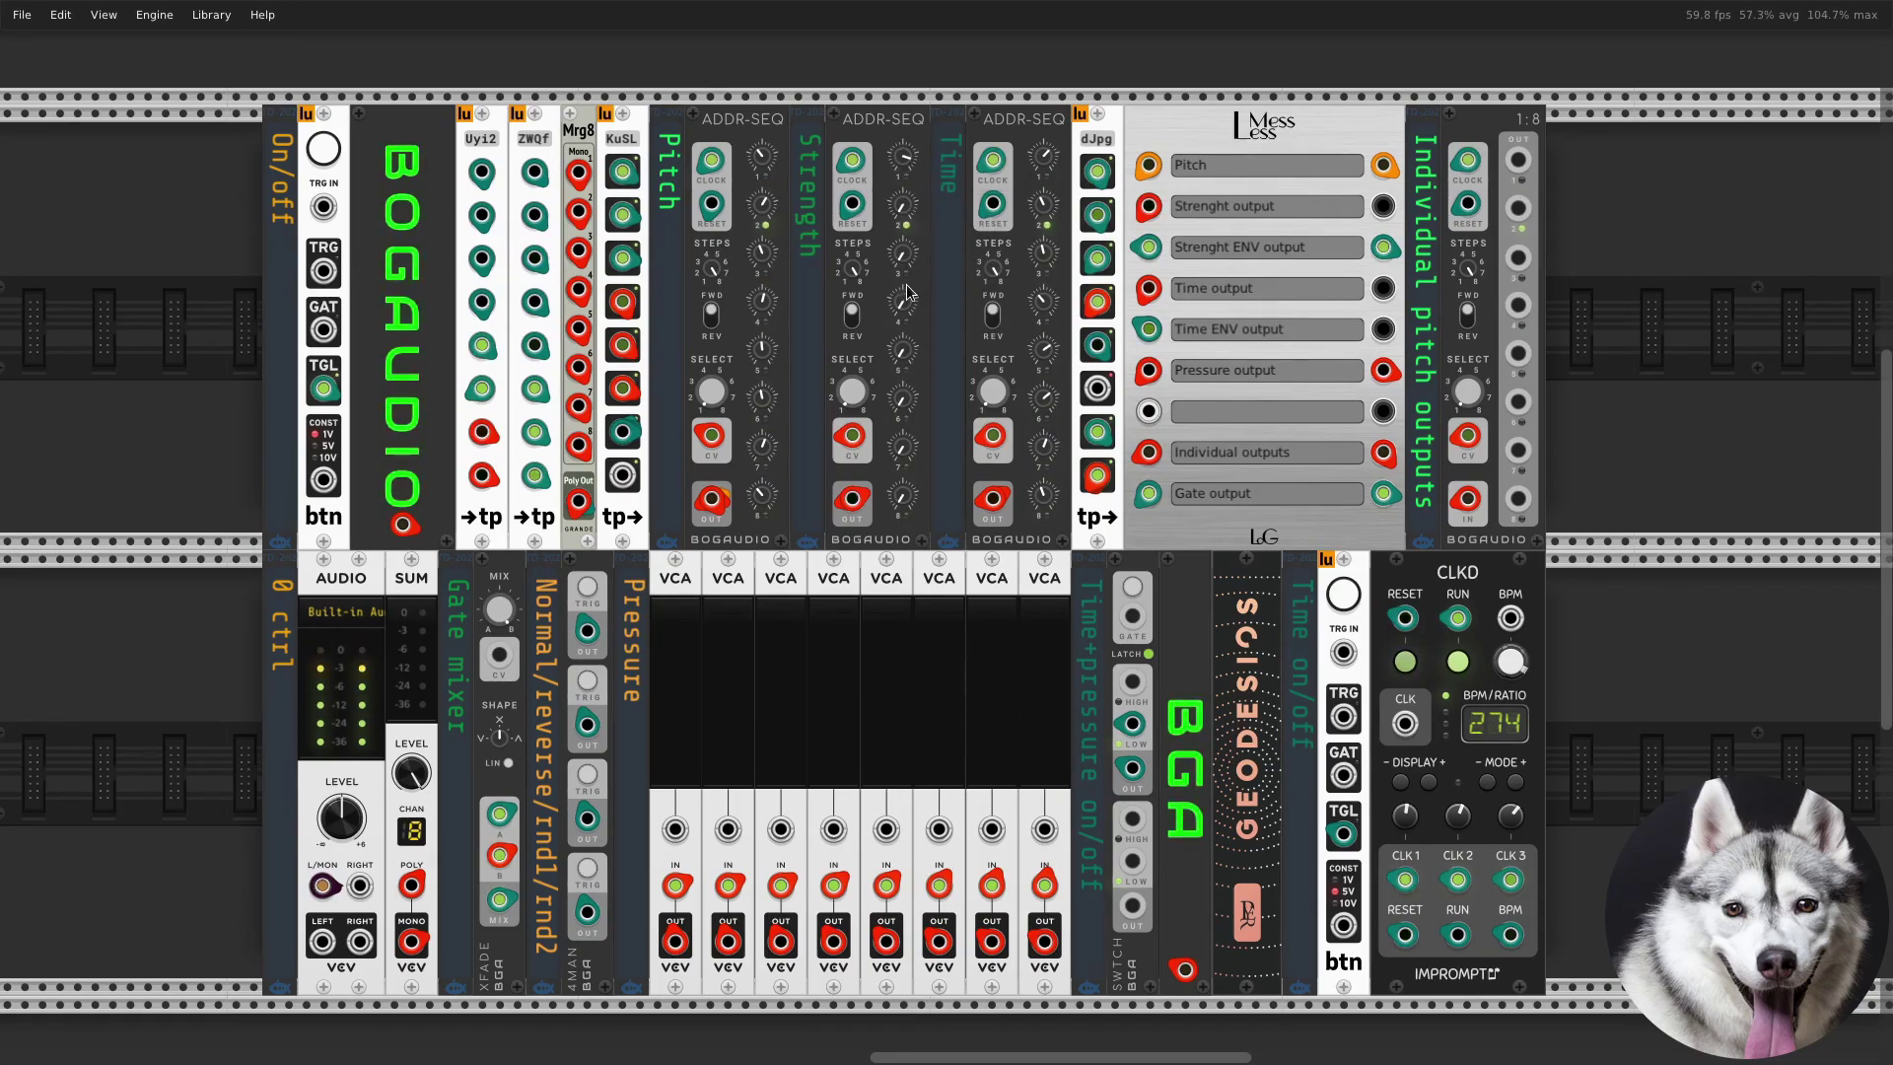
drag(901, 301, 901, 247)
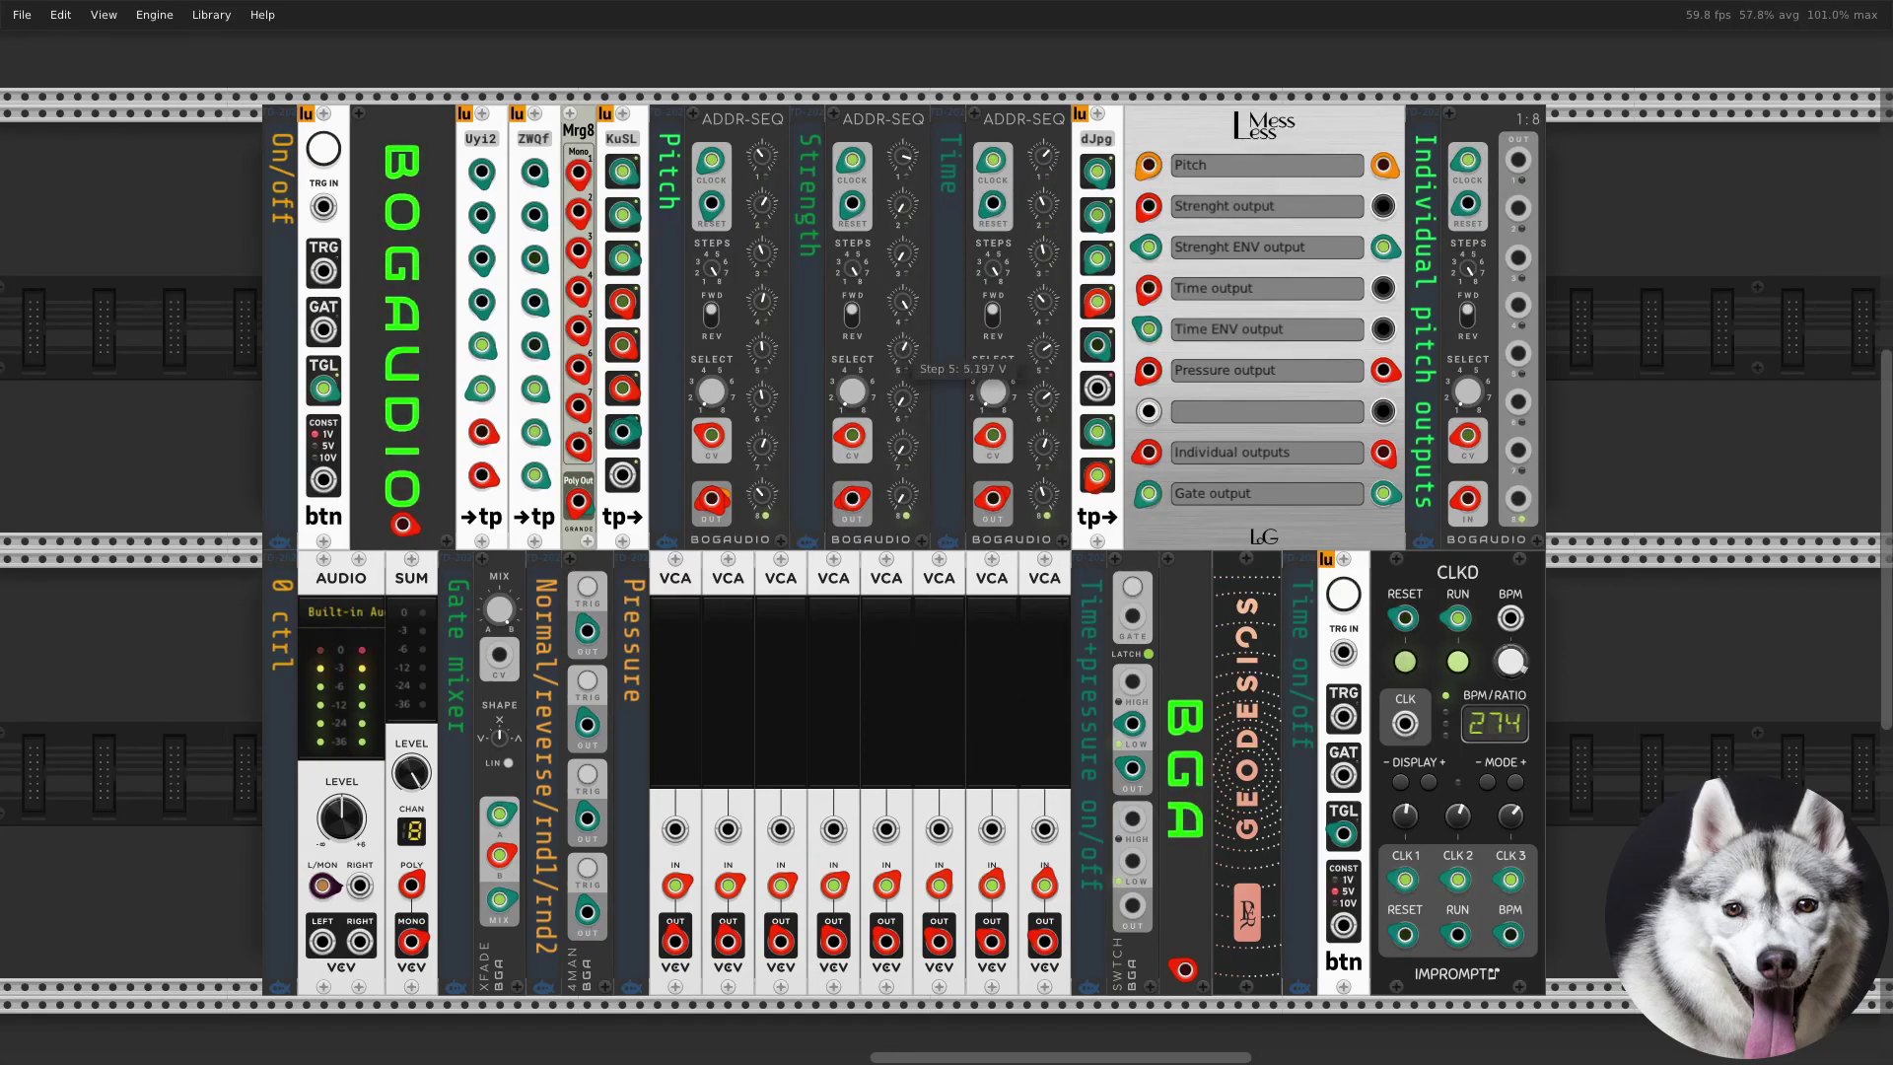
drag(901, 399, 901, 442)
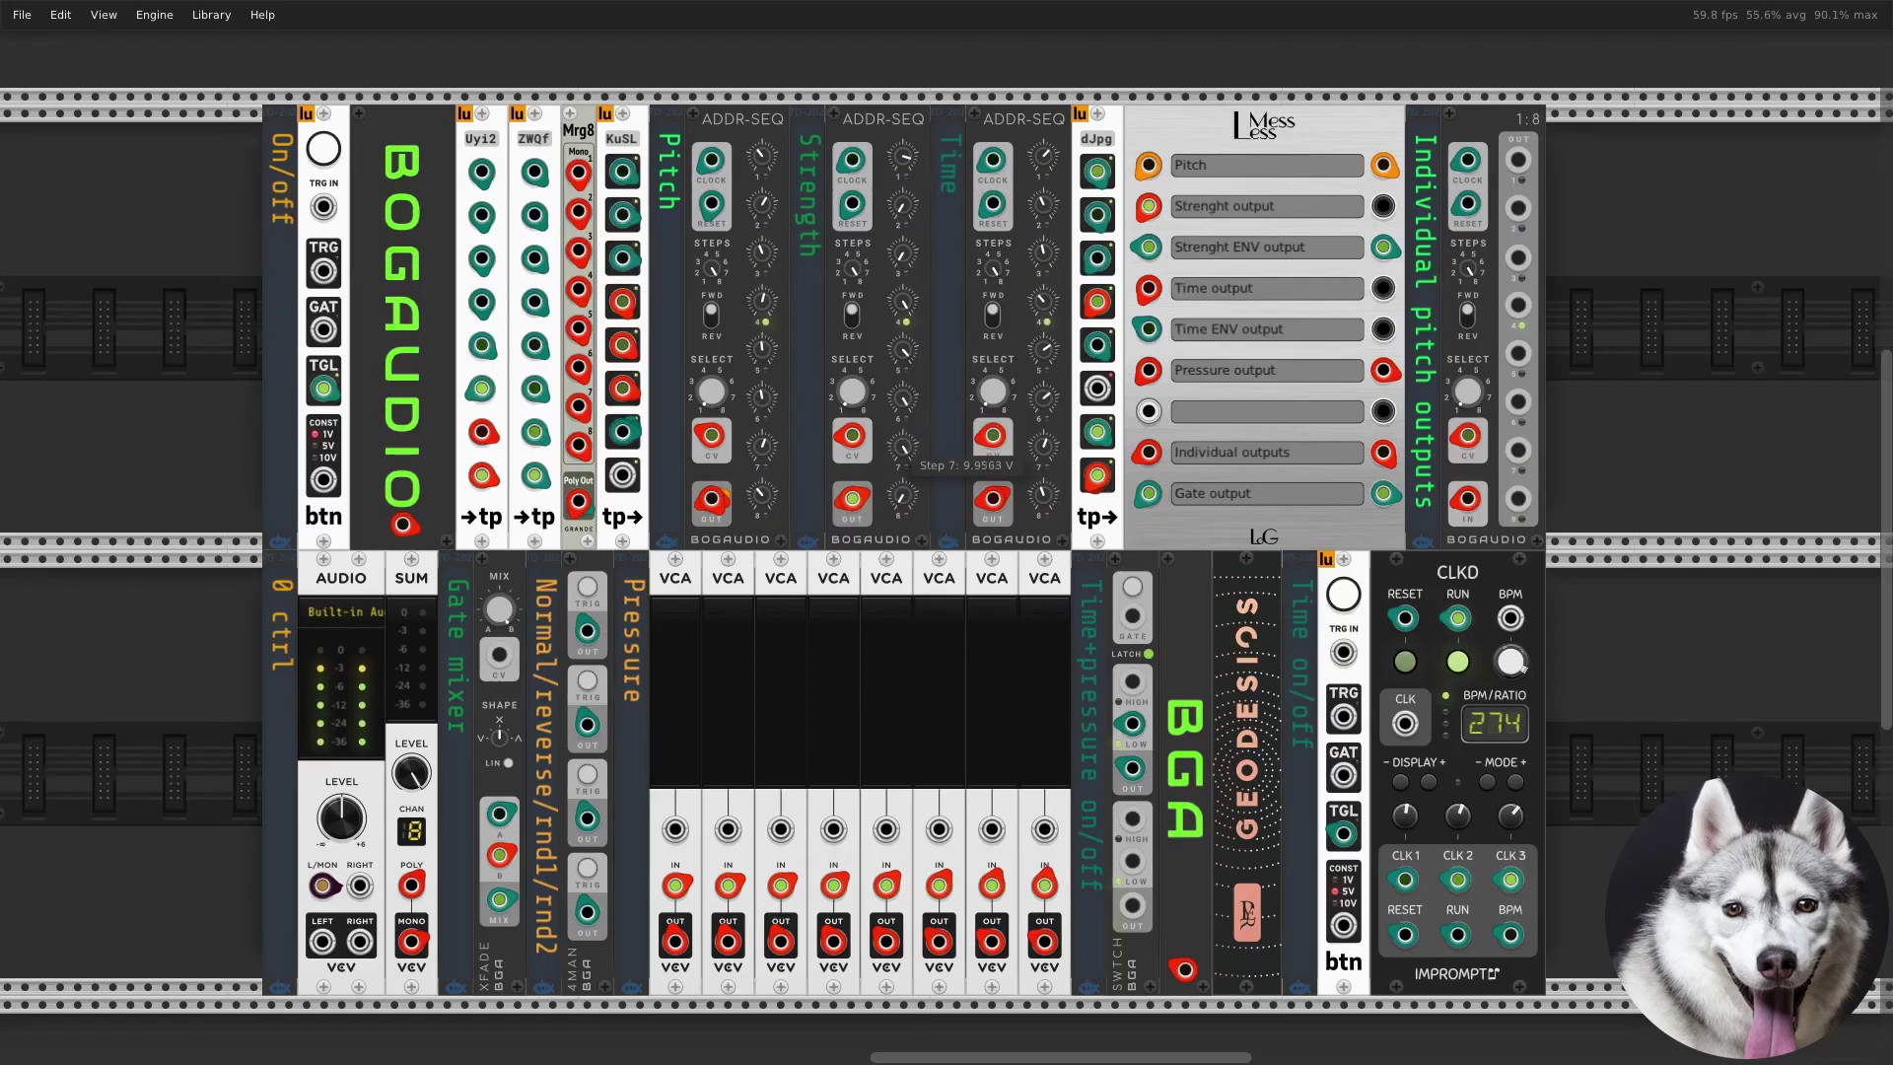
drag(901, 495, 901, 505)
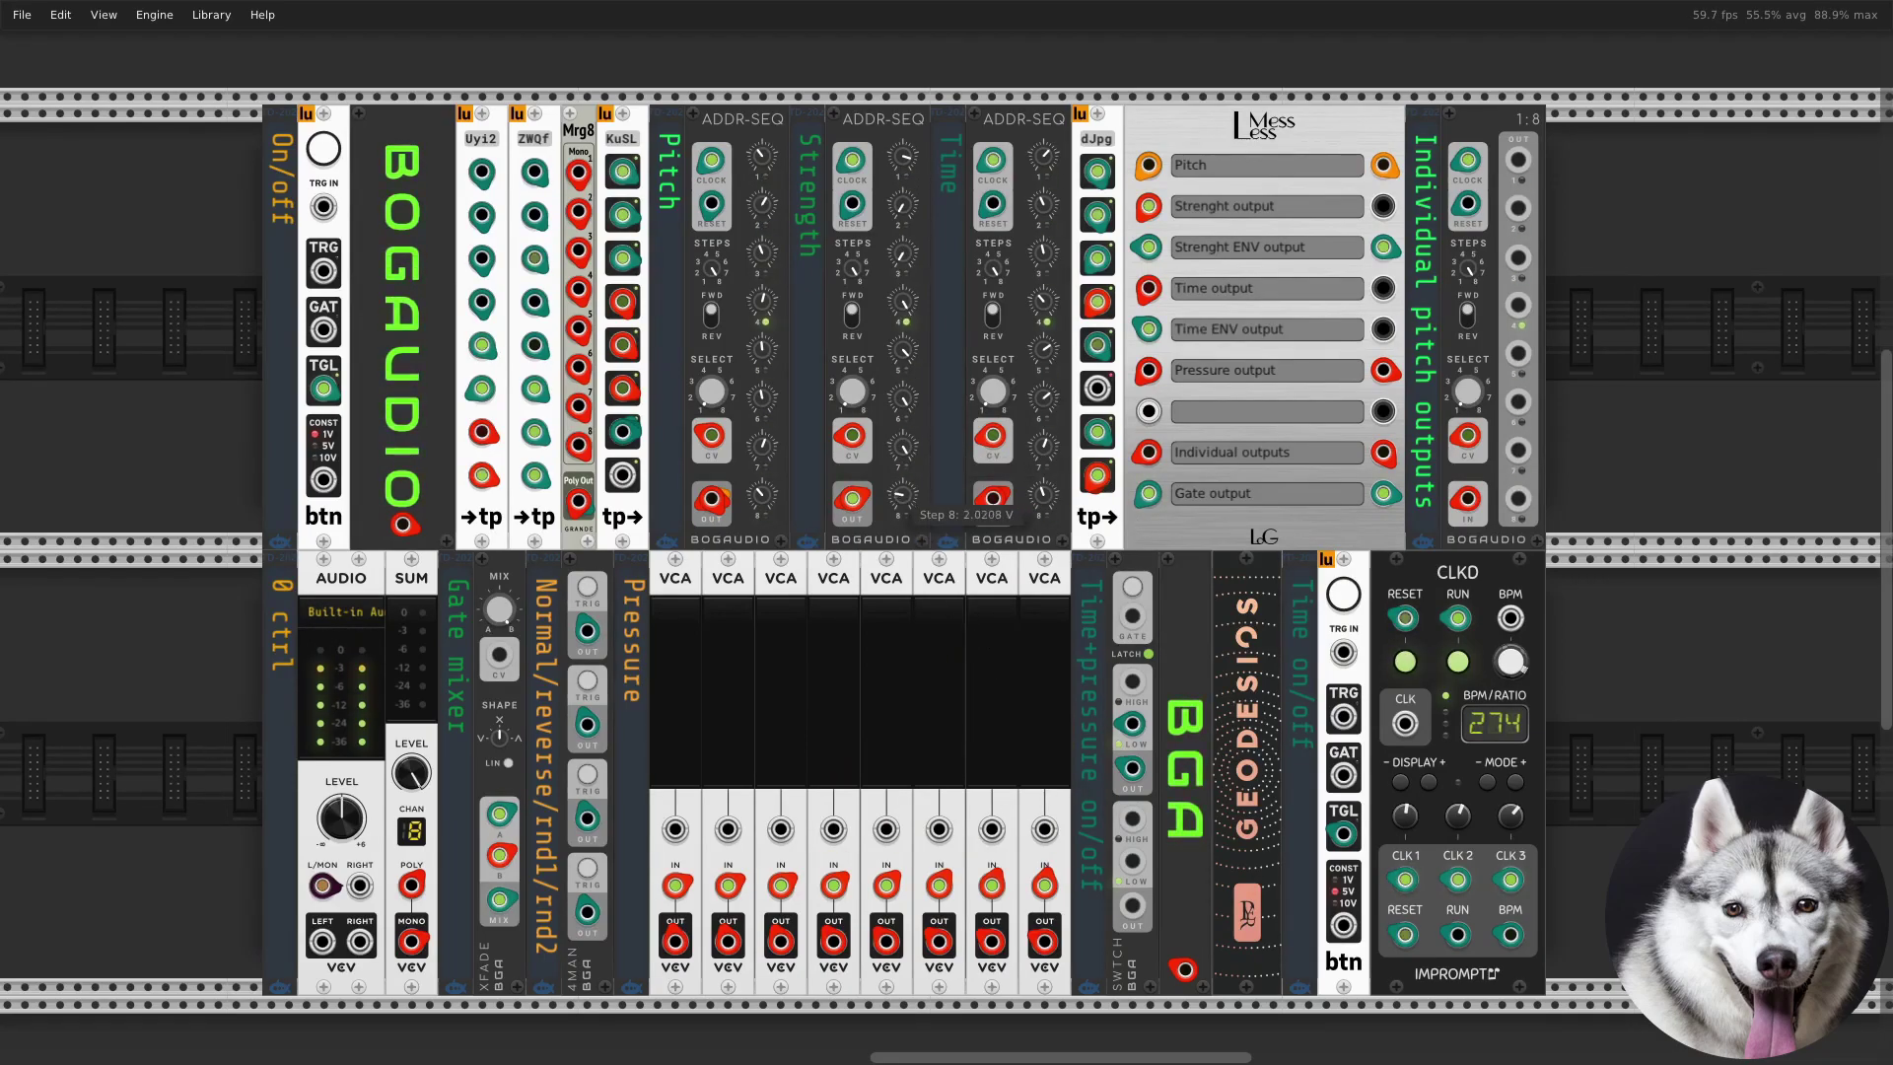
mouse_move(492, 627)
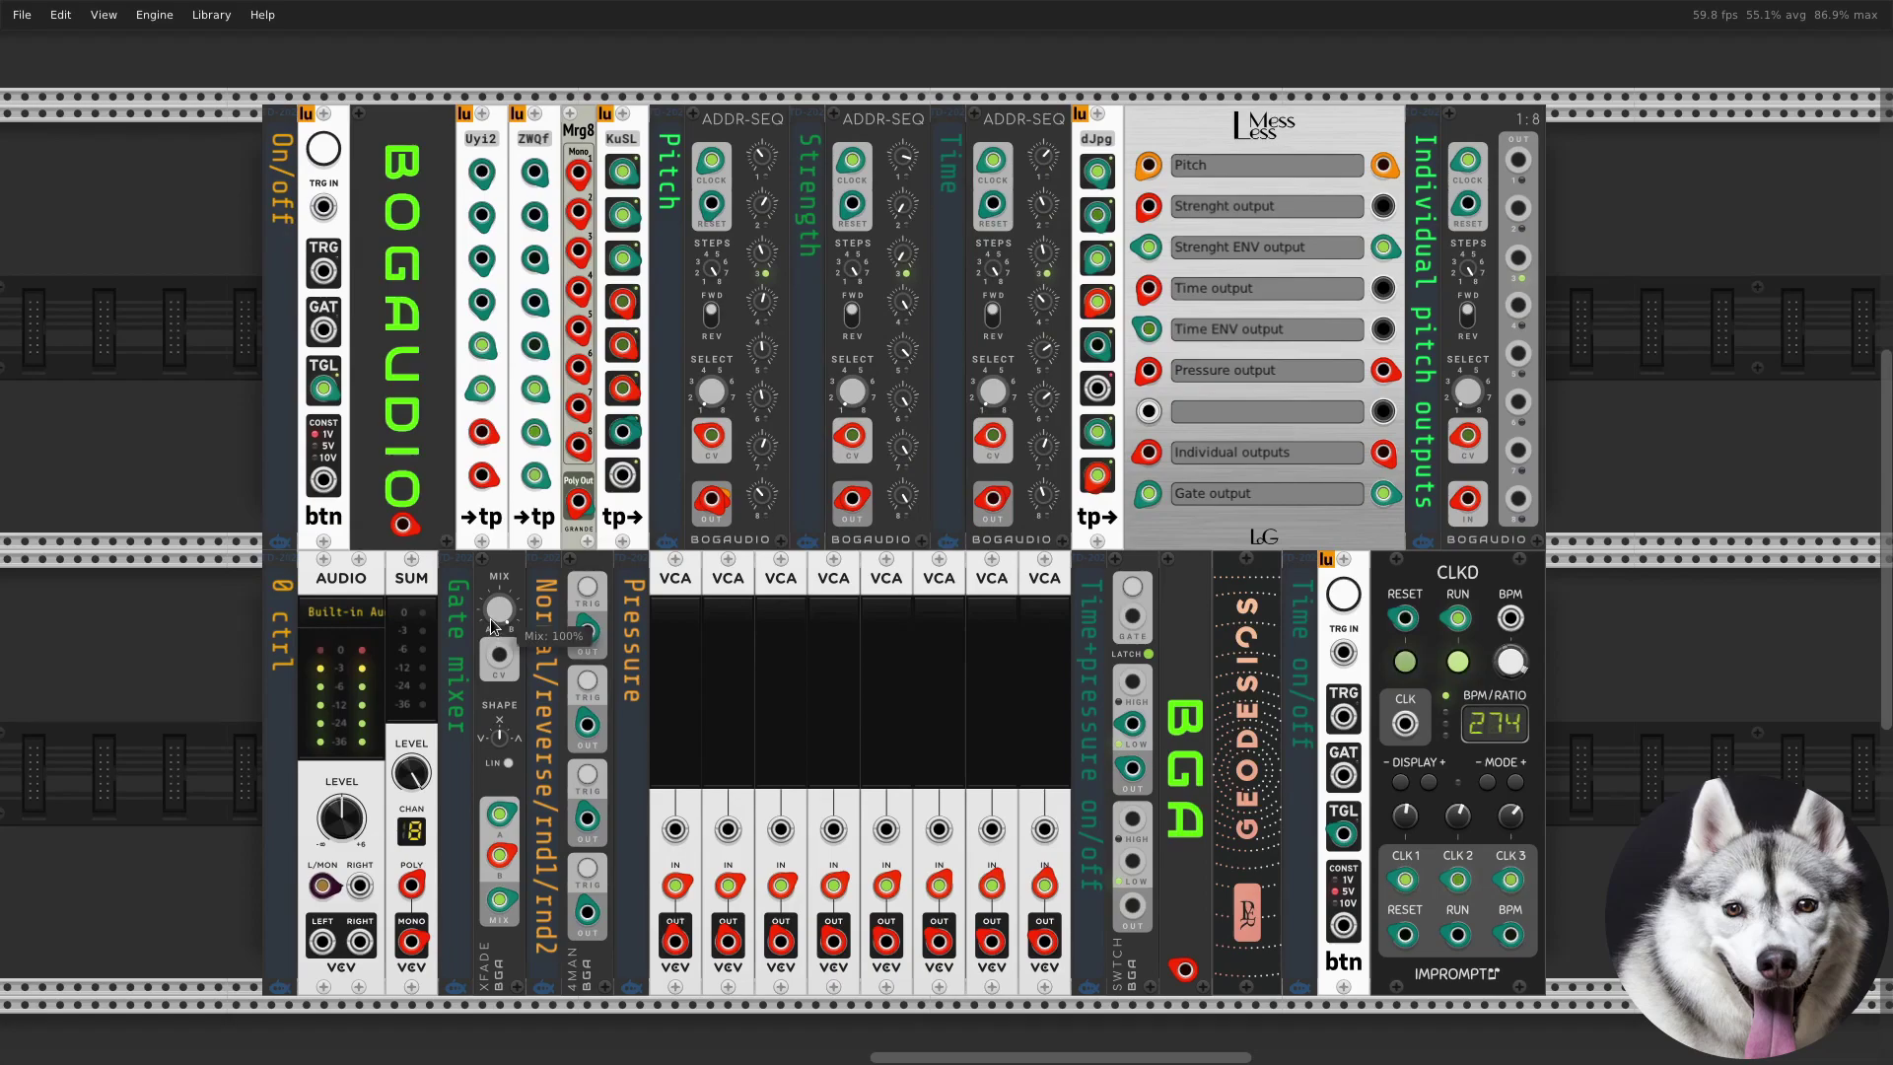
Perform with the pressure pads, raising and lowering several Pressure VCA levels while varying the gate mixer's Mix
drag(767, 710, 654, 743)
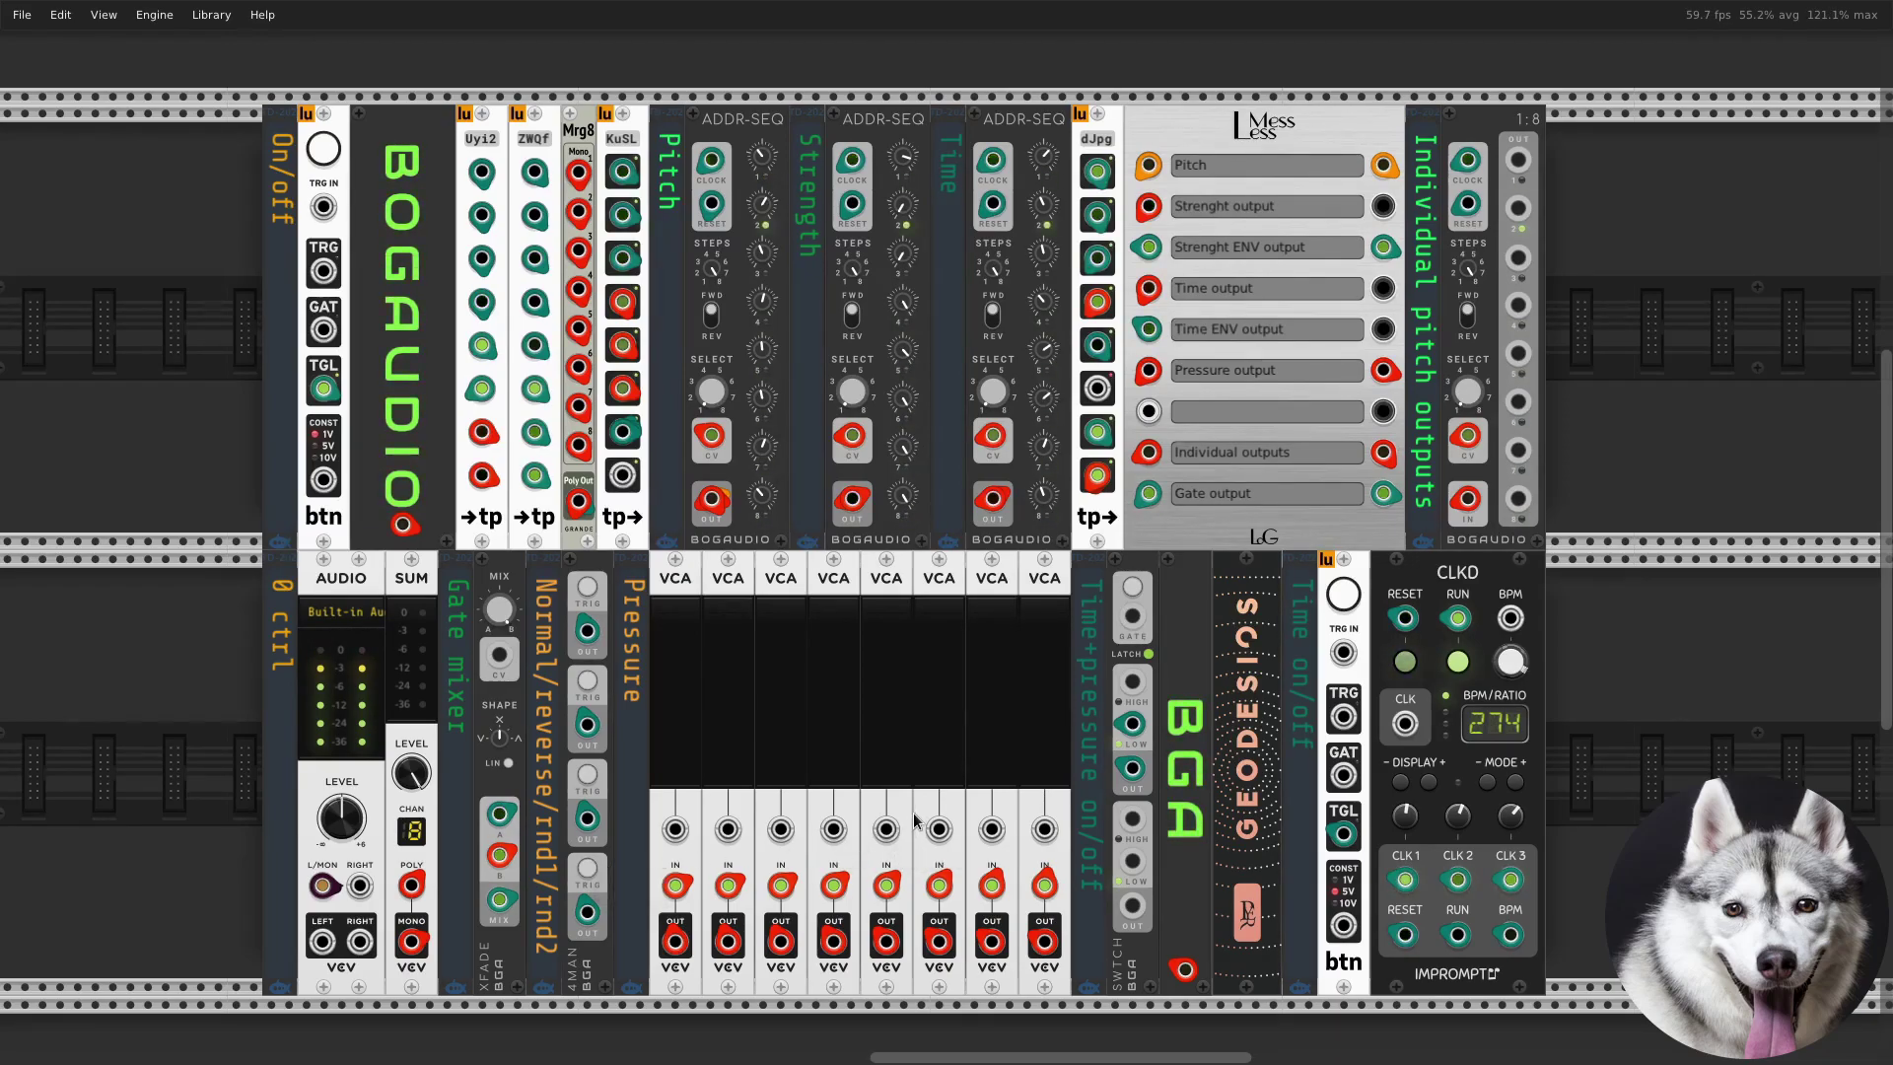
drag(884, 754, 858, 717)
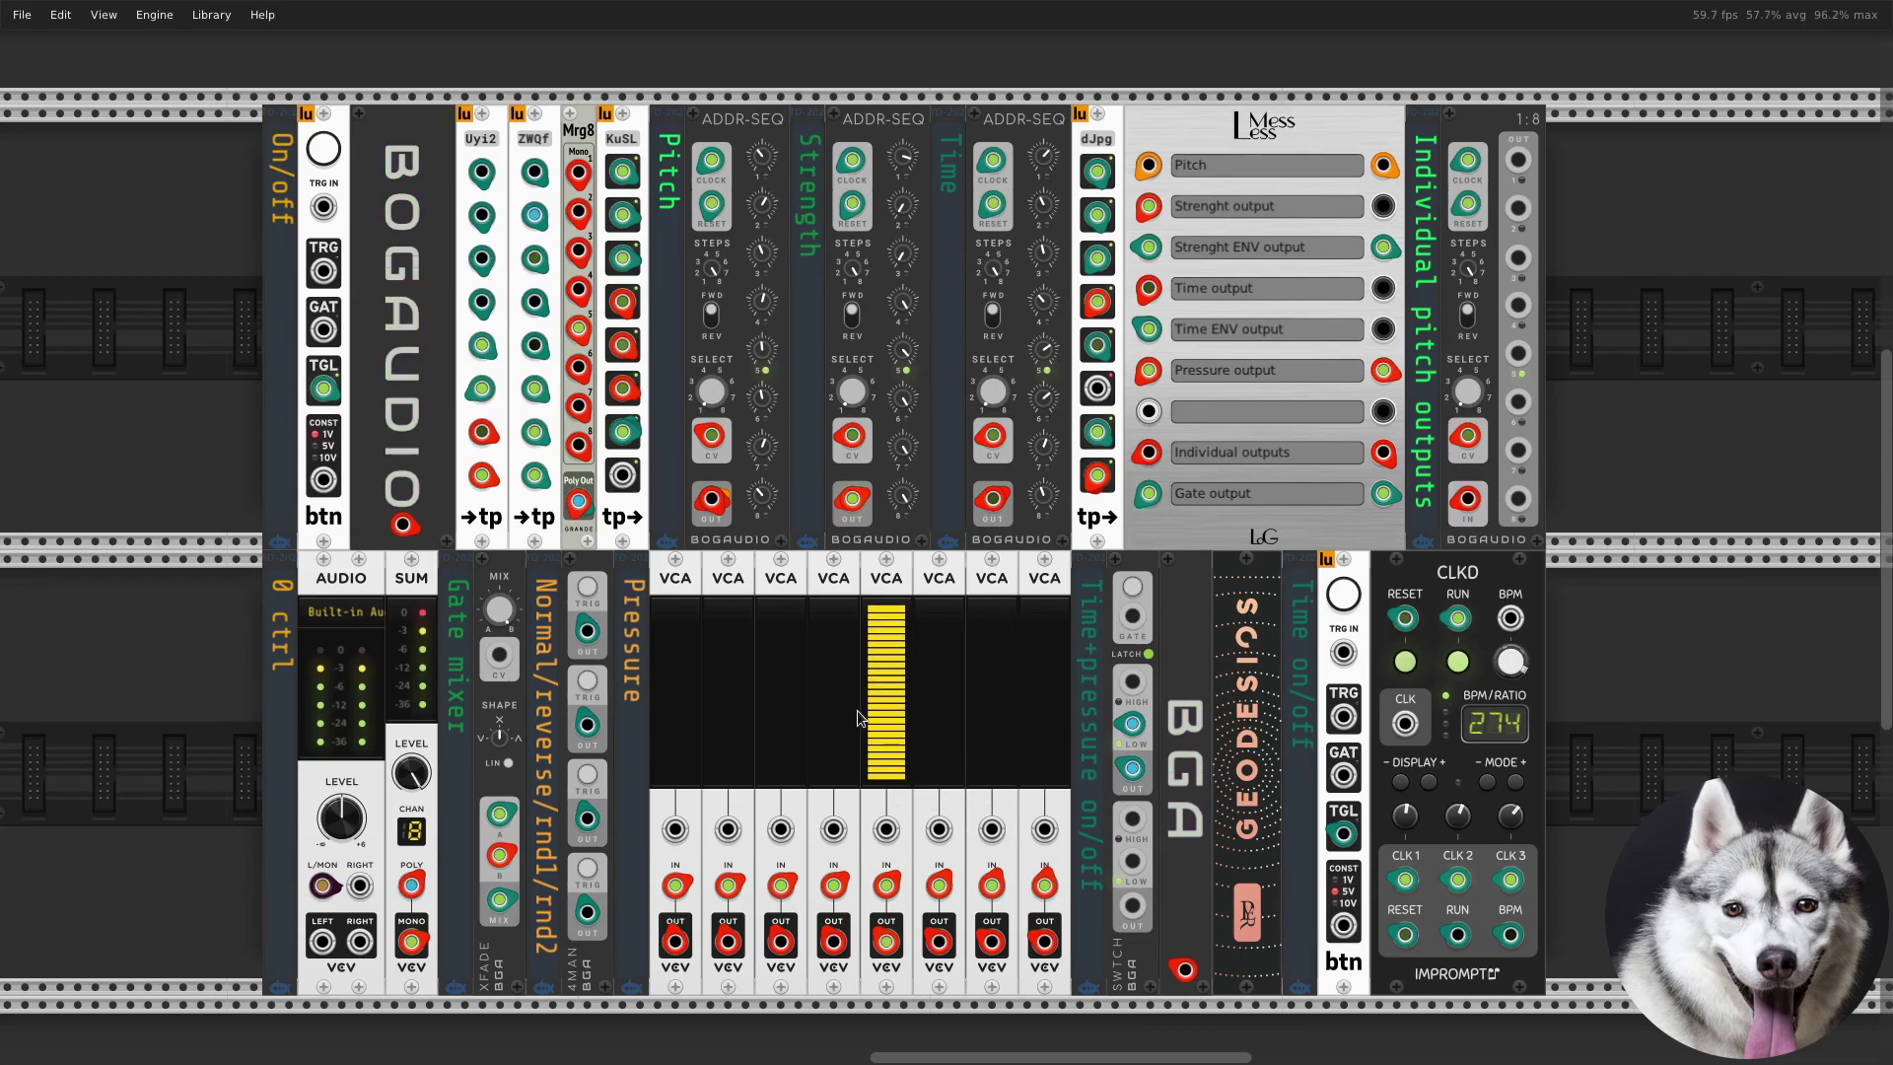
drag(485, 591, 485, 579)
drag(499, 609, 857, 690)
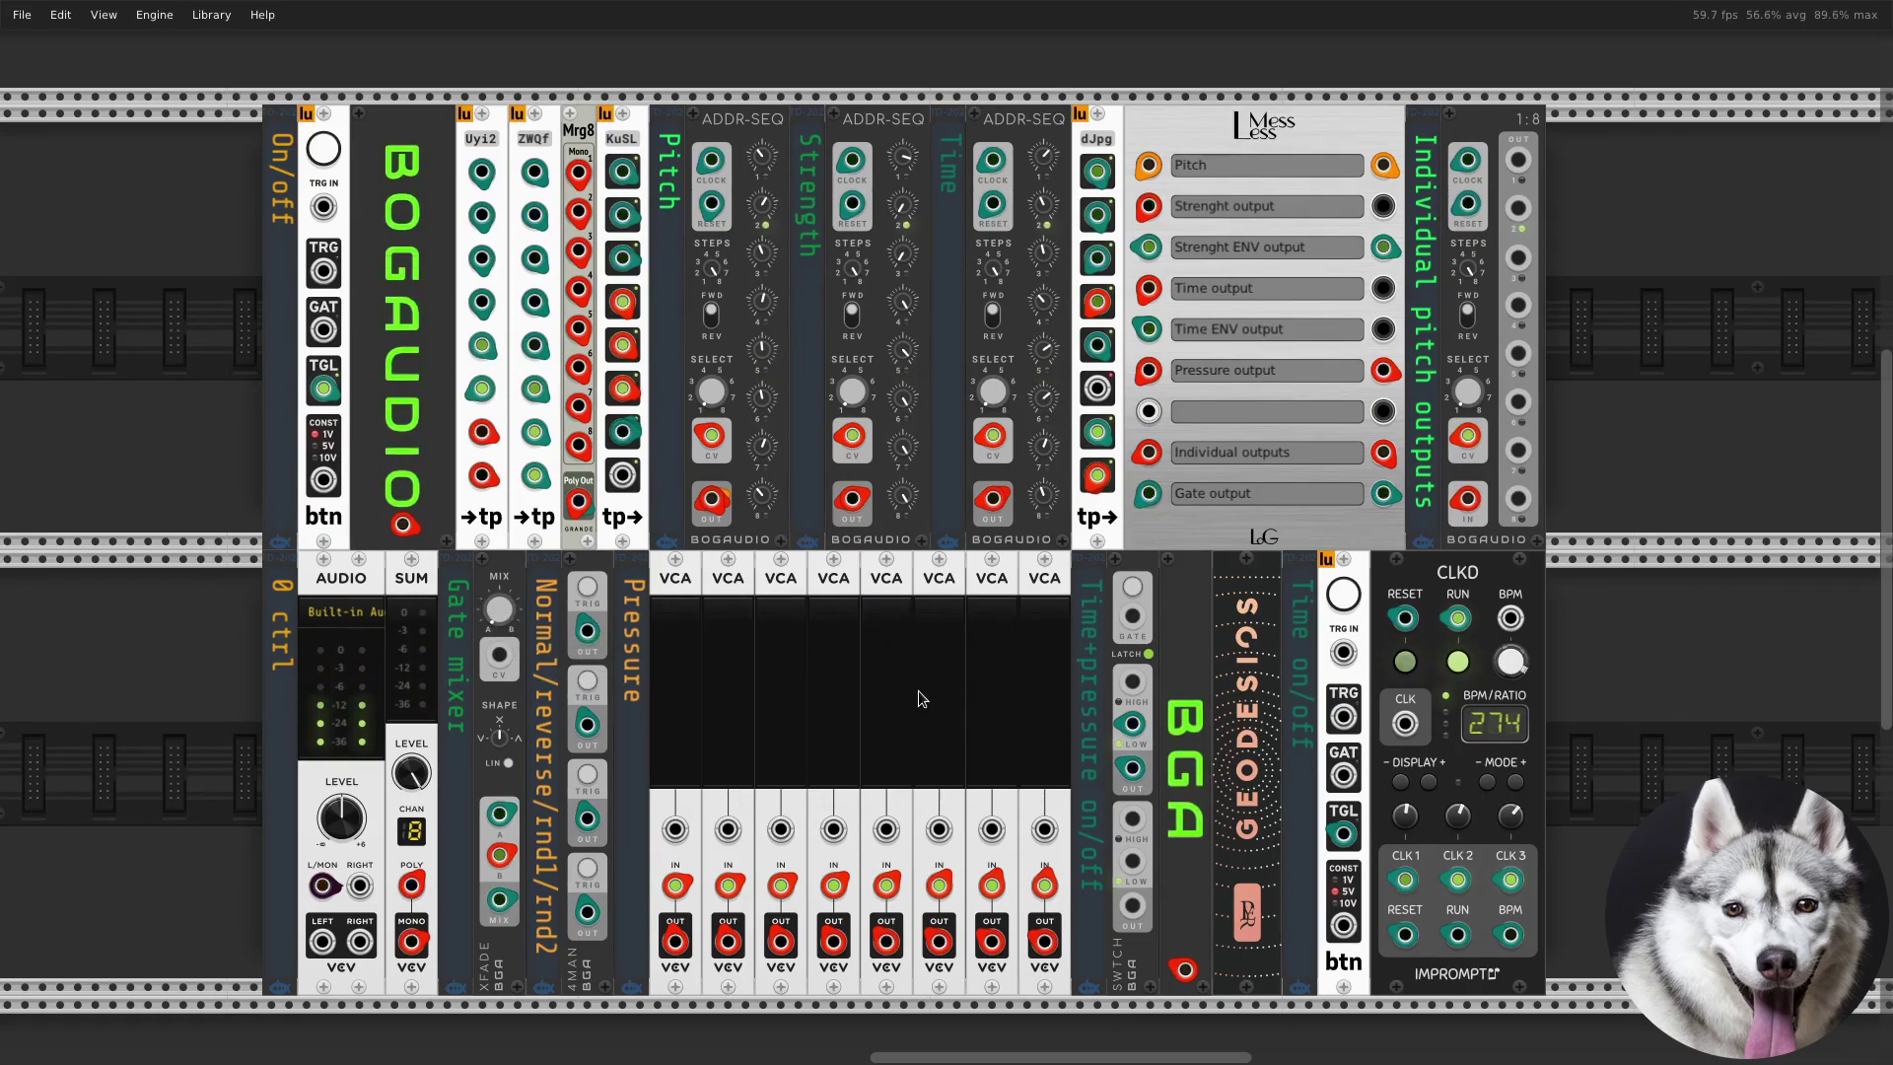
Set Strength step 6 to about 3.4 V, adjust steps 4 and 5, and set Pitch step 4 to about -1.14 V
mouse_move(905, 401)
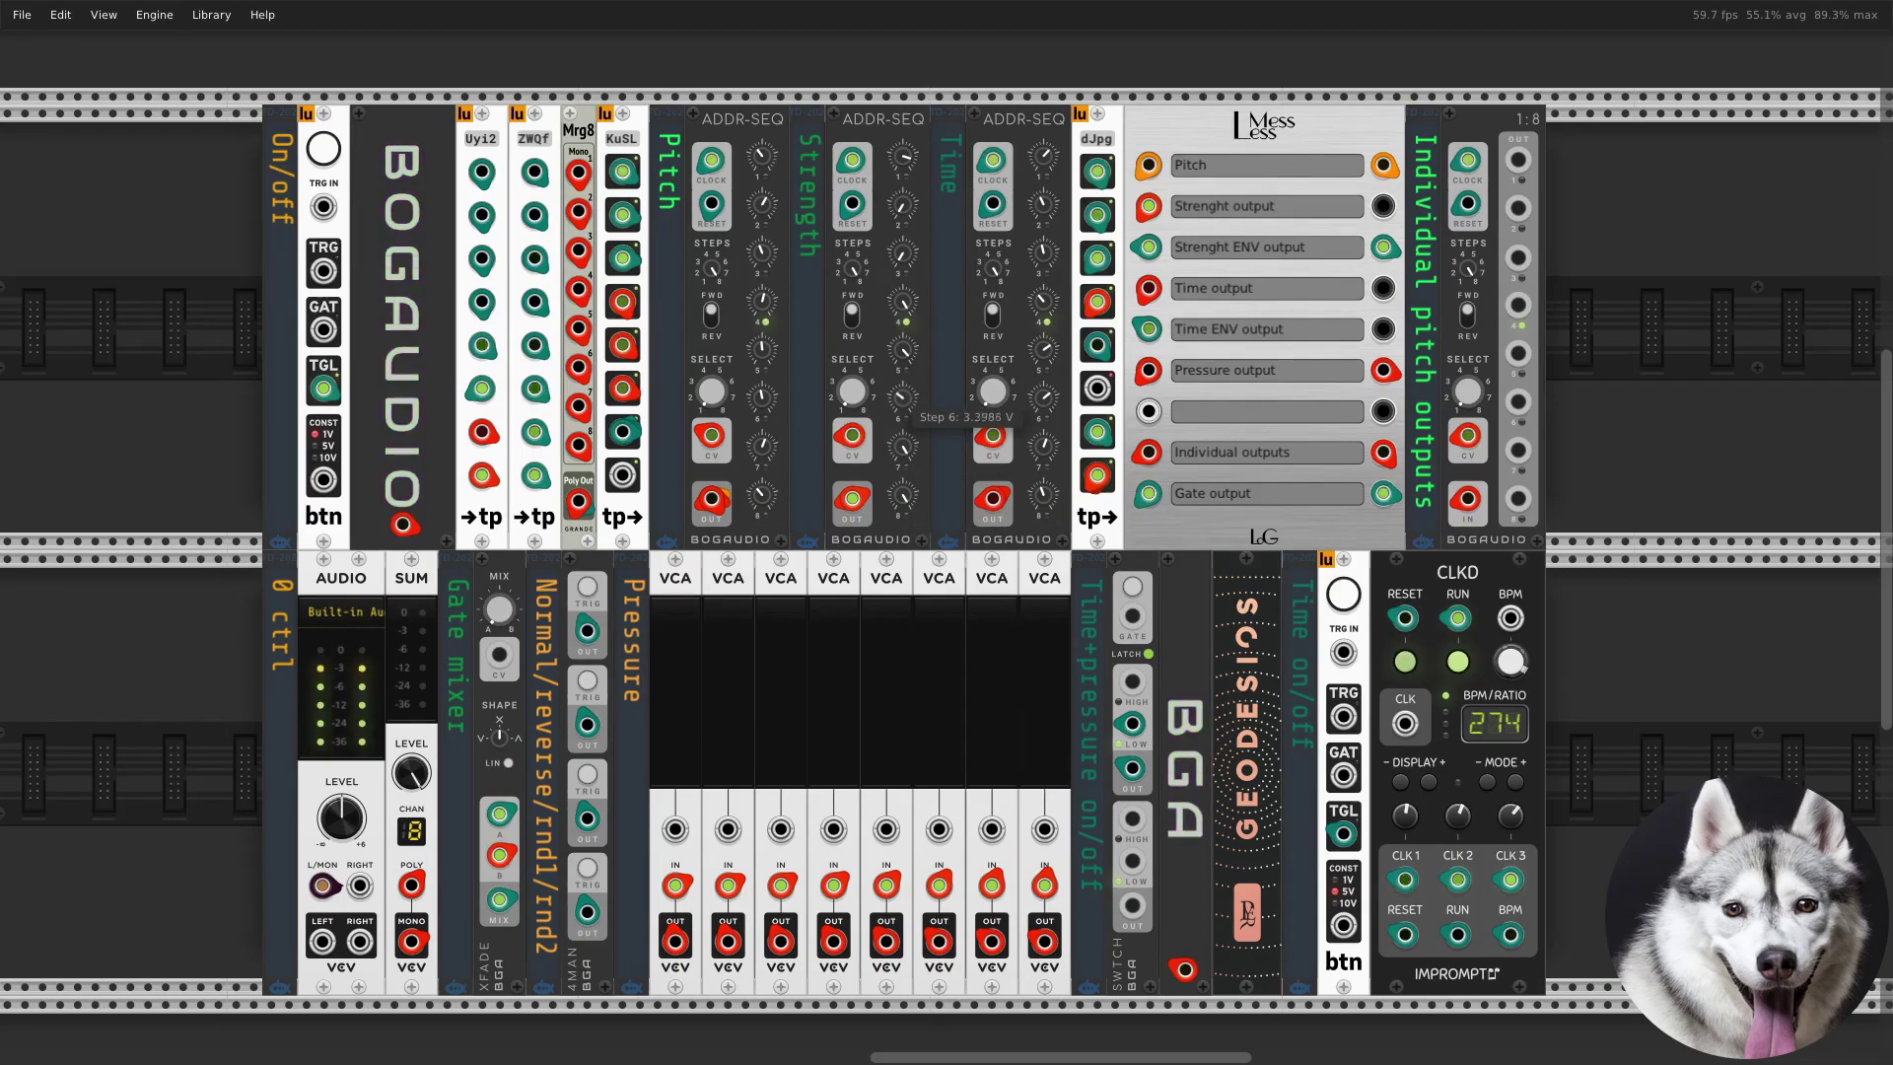
mouse_move(901, 351)
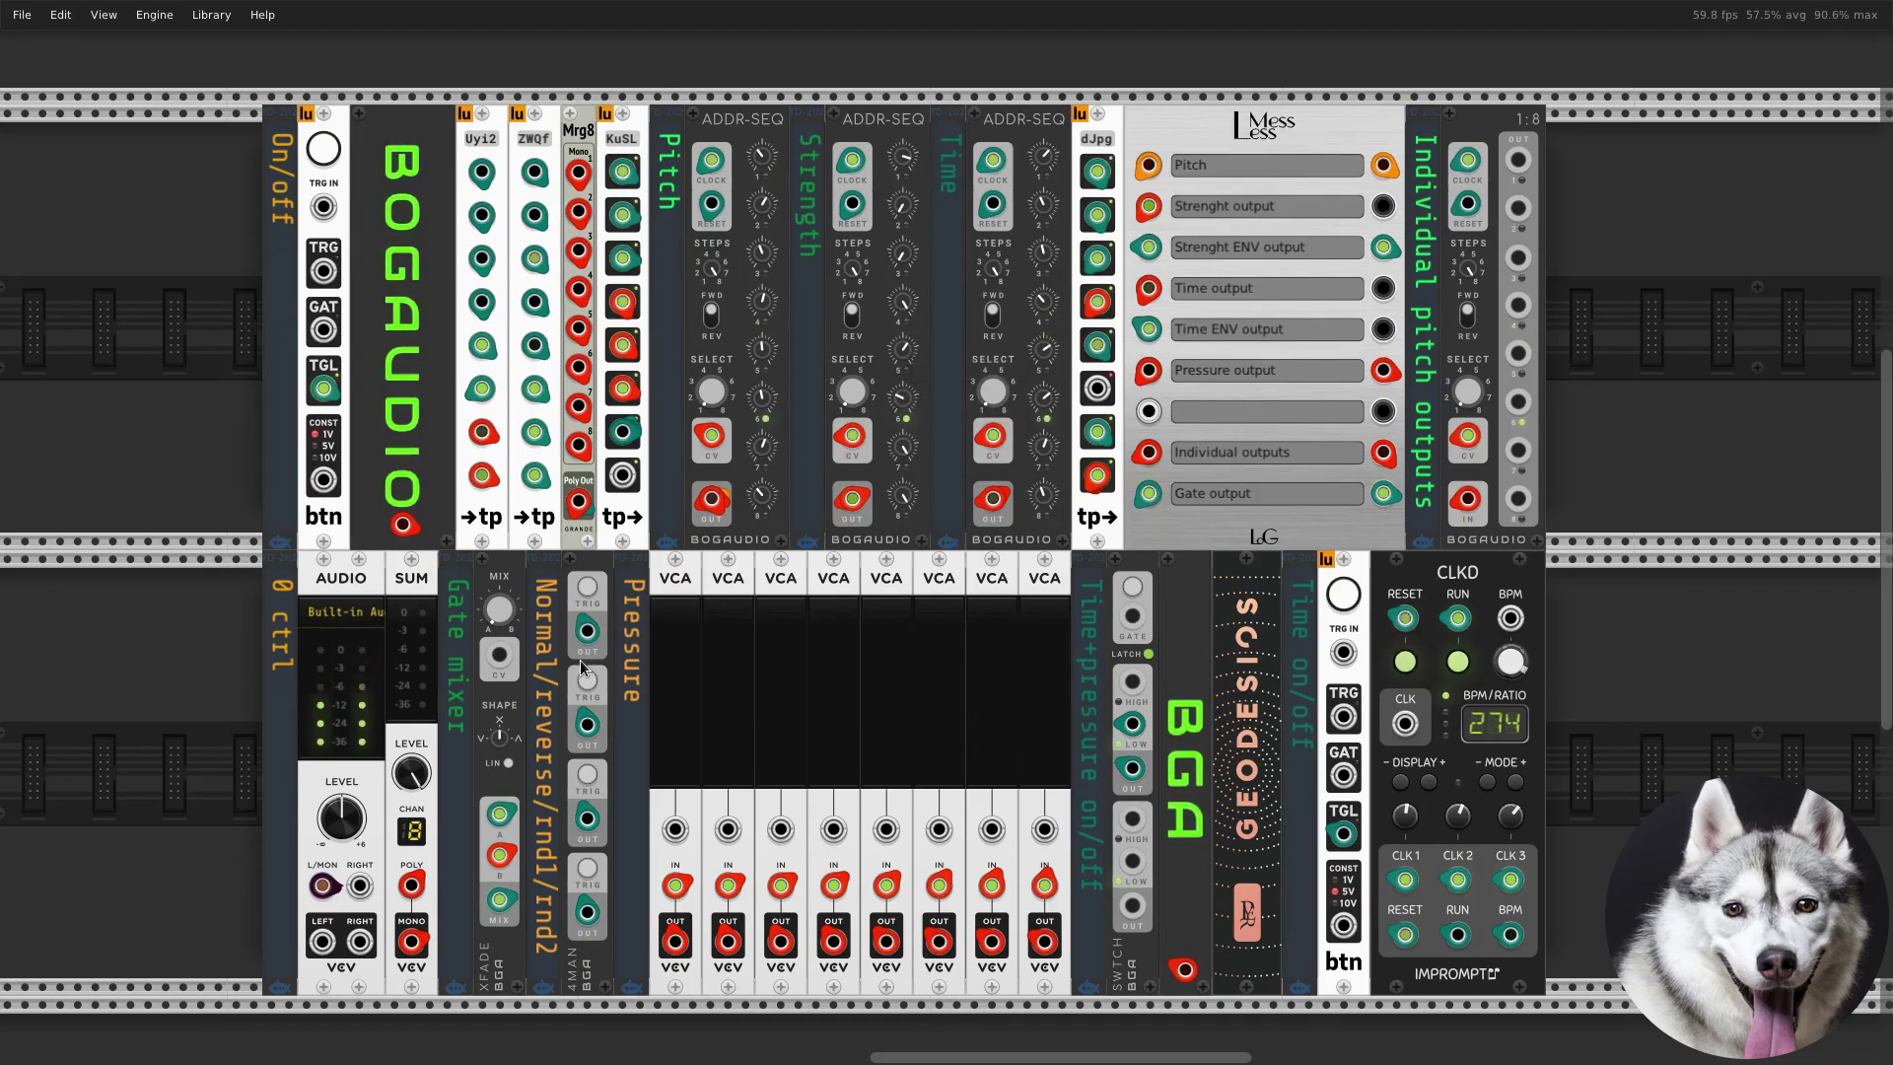
mouse_move(907, 308)
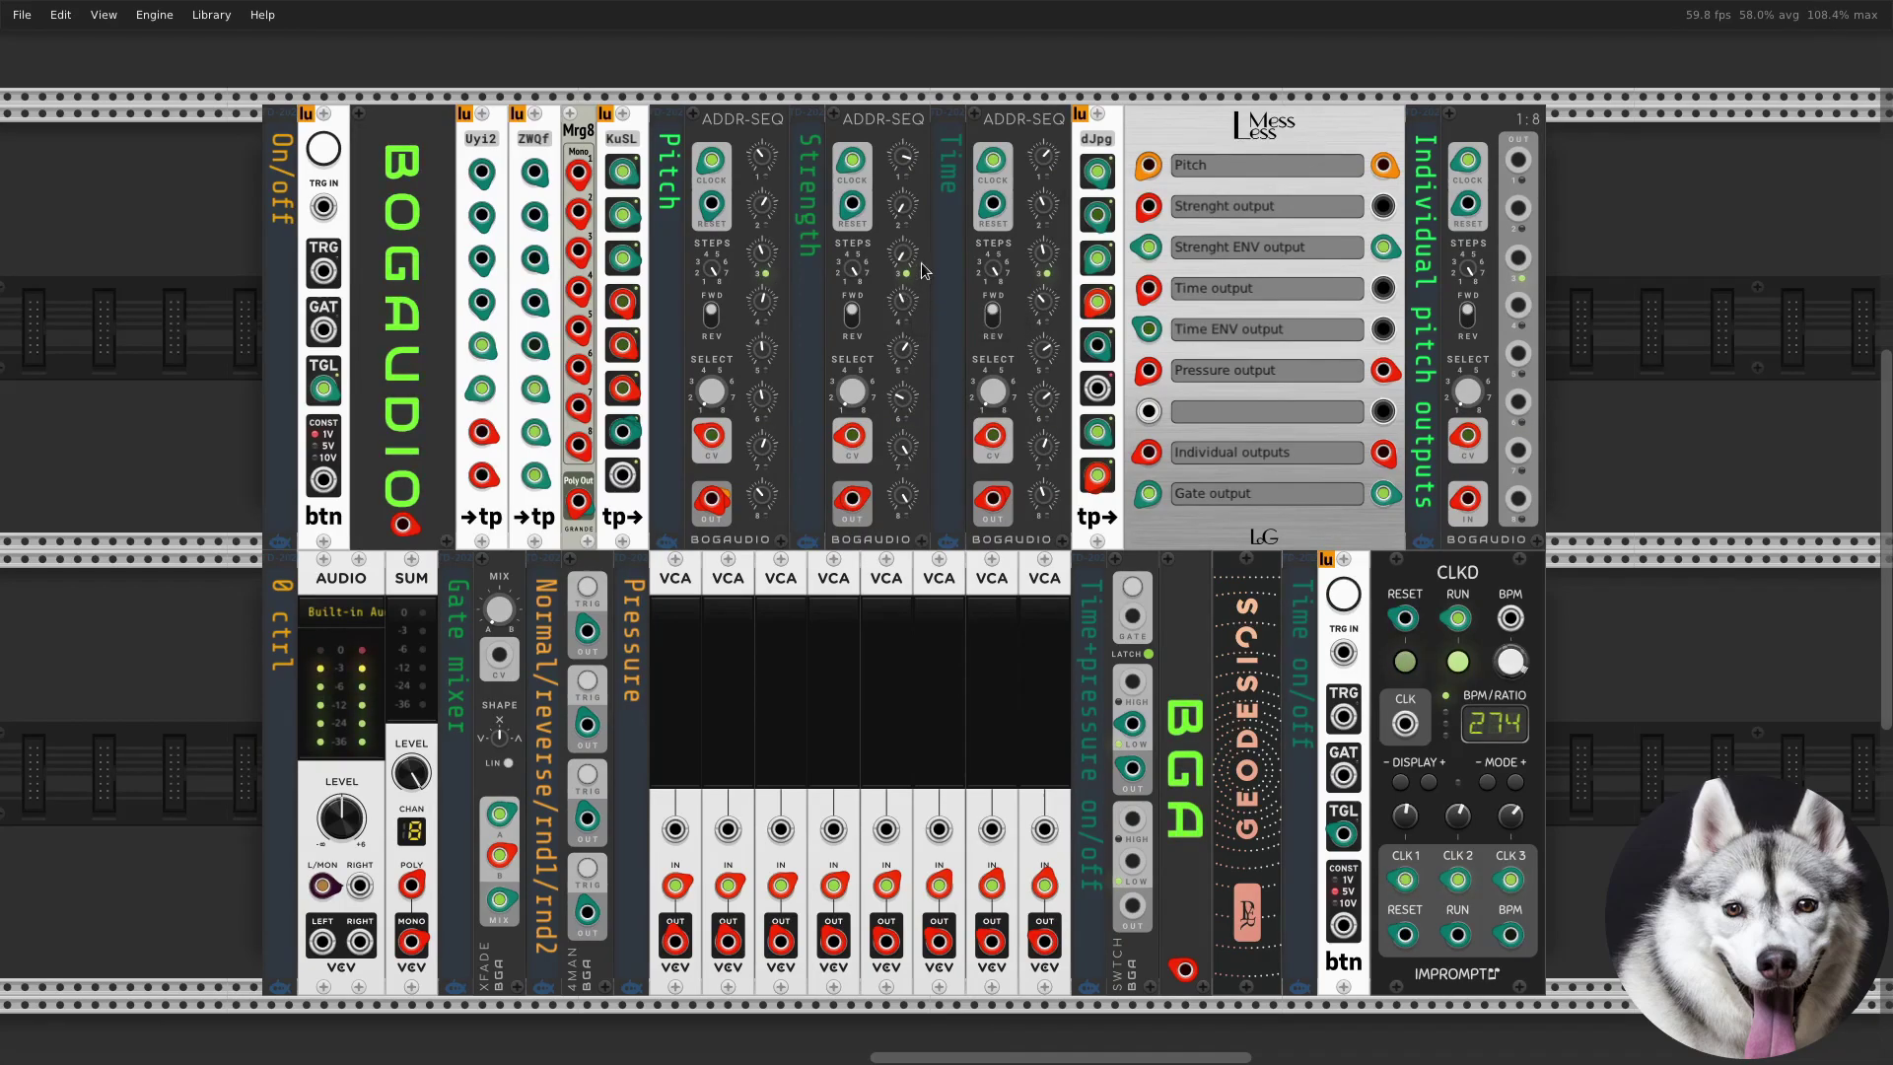
mouse_move(766, 308)
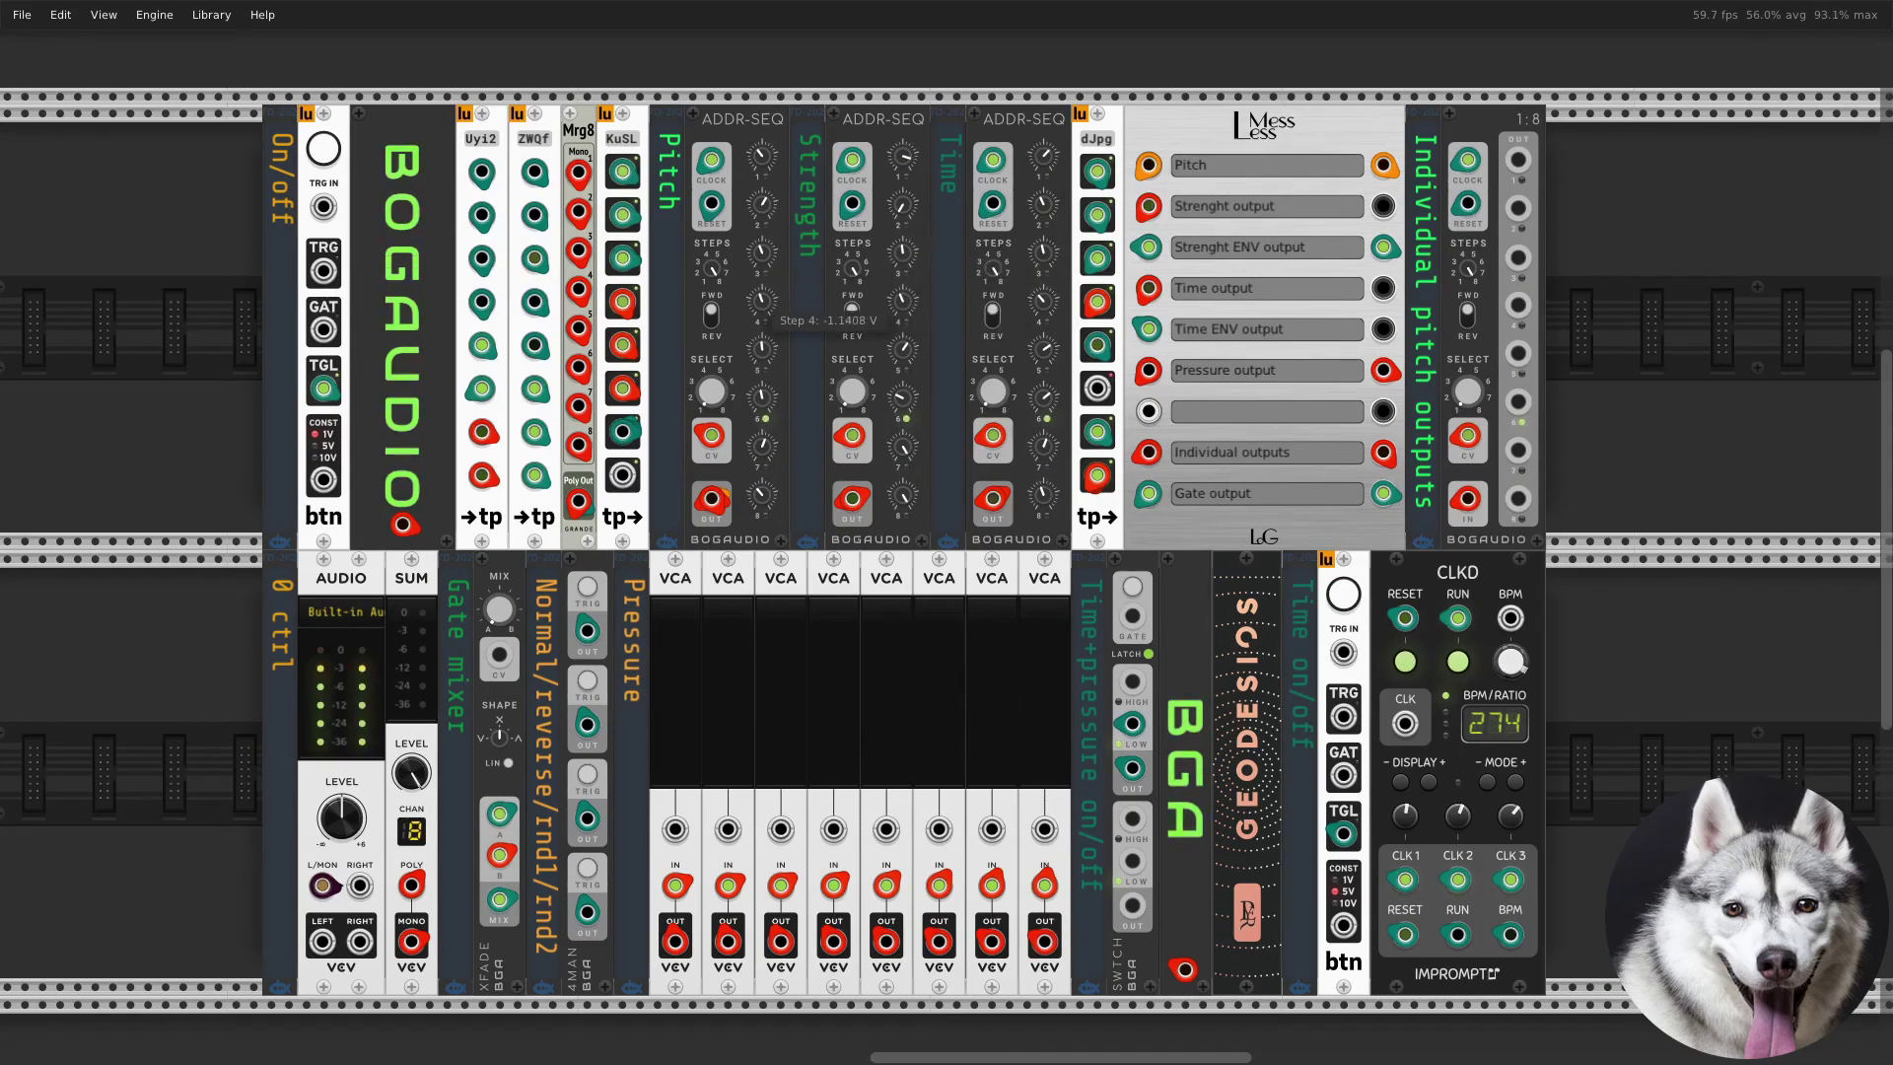
Lower the CLKD clock tempo to 228 BPM and toggle the Time on/off switch
mouse_move(1045, 308)
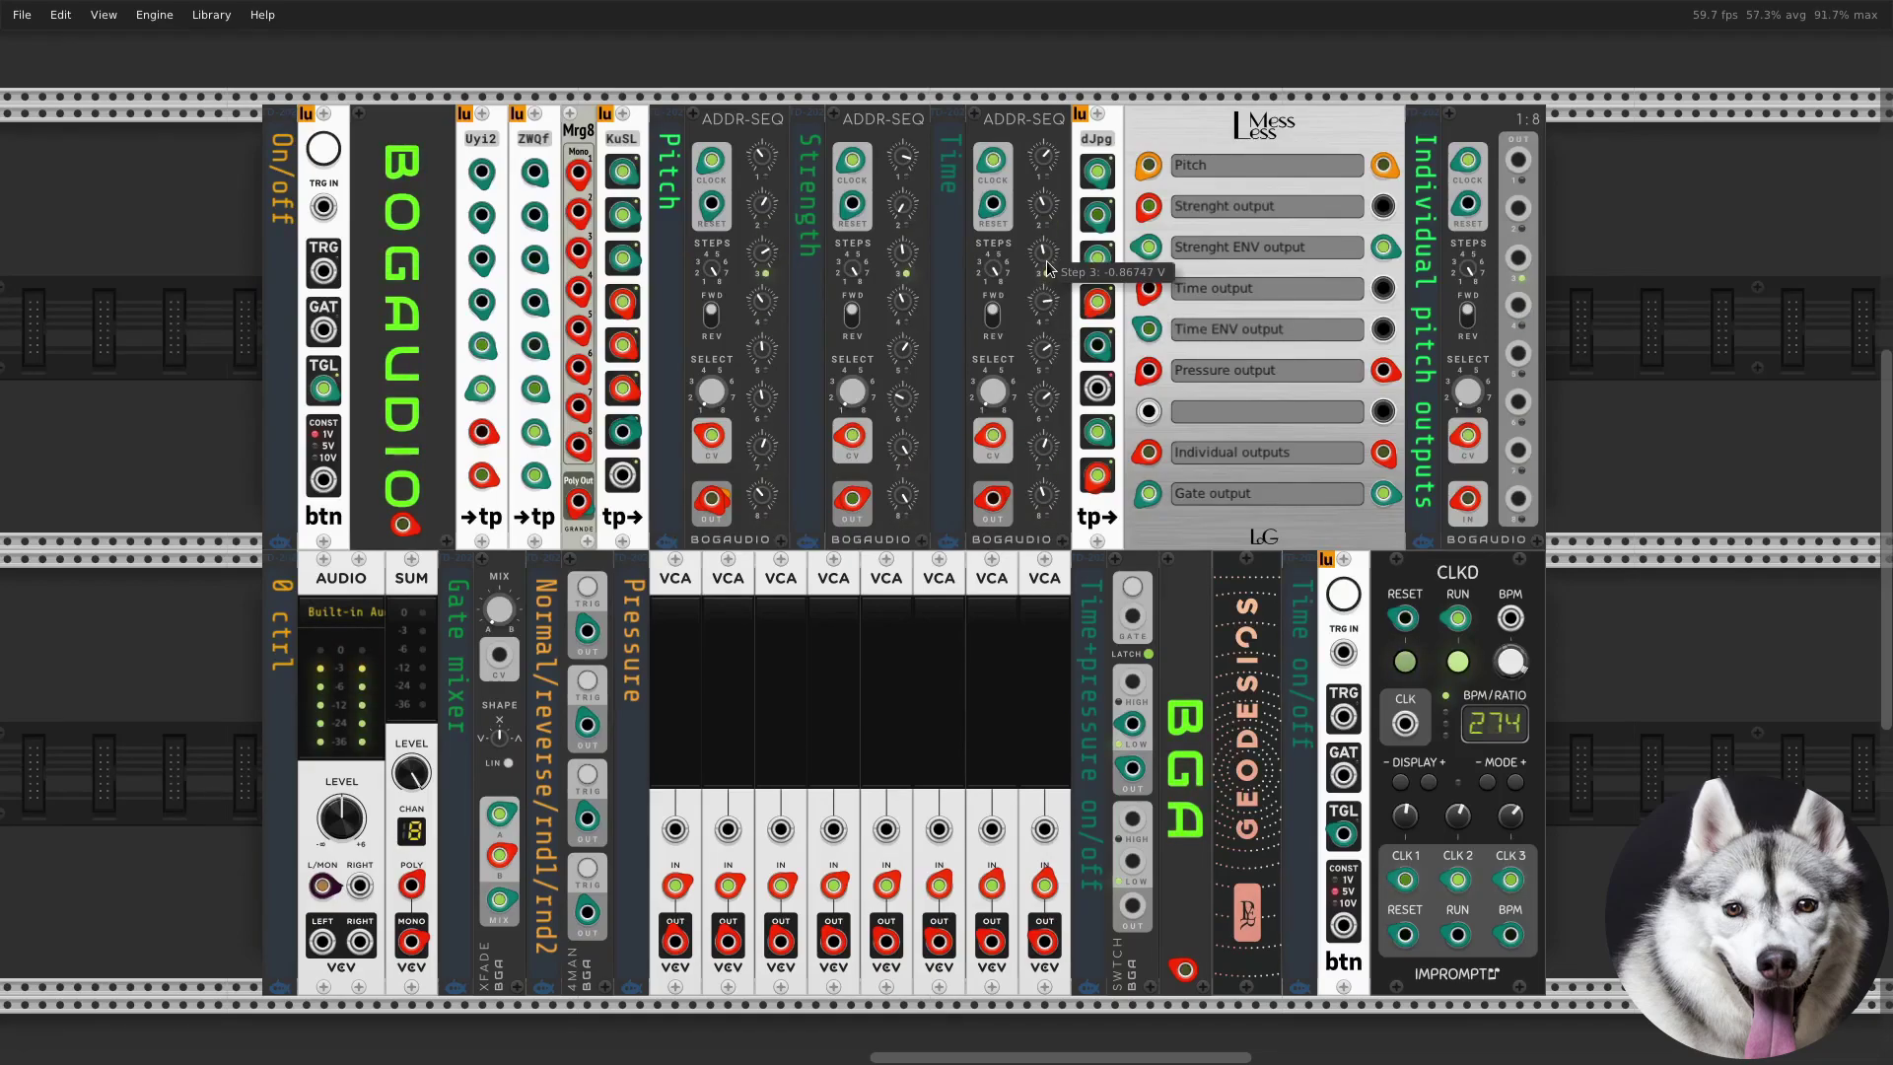
mouse_move(1505, 669)
mouse_down()
mouse_move(1505, 712)
mouse_move(1505, 674)
mouse_up()
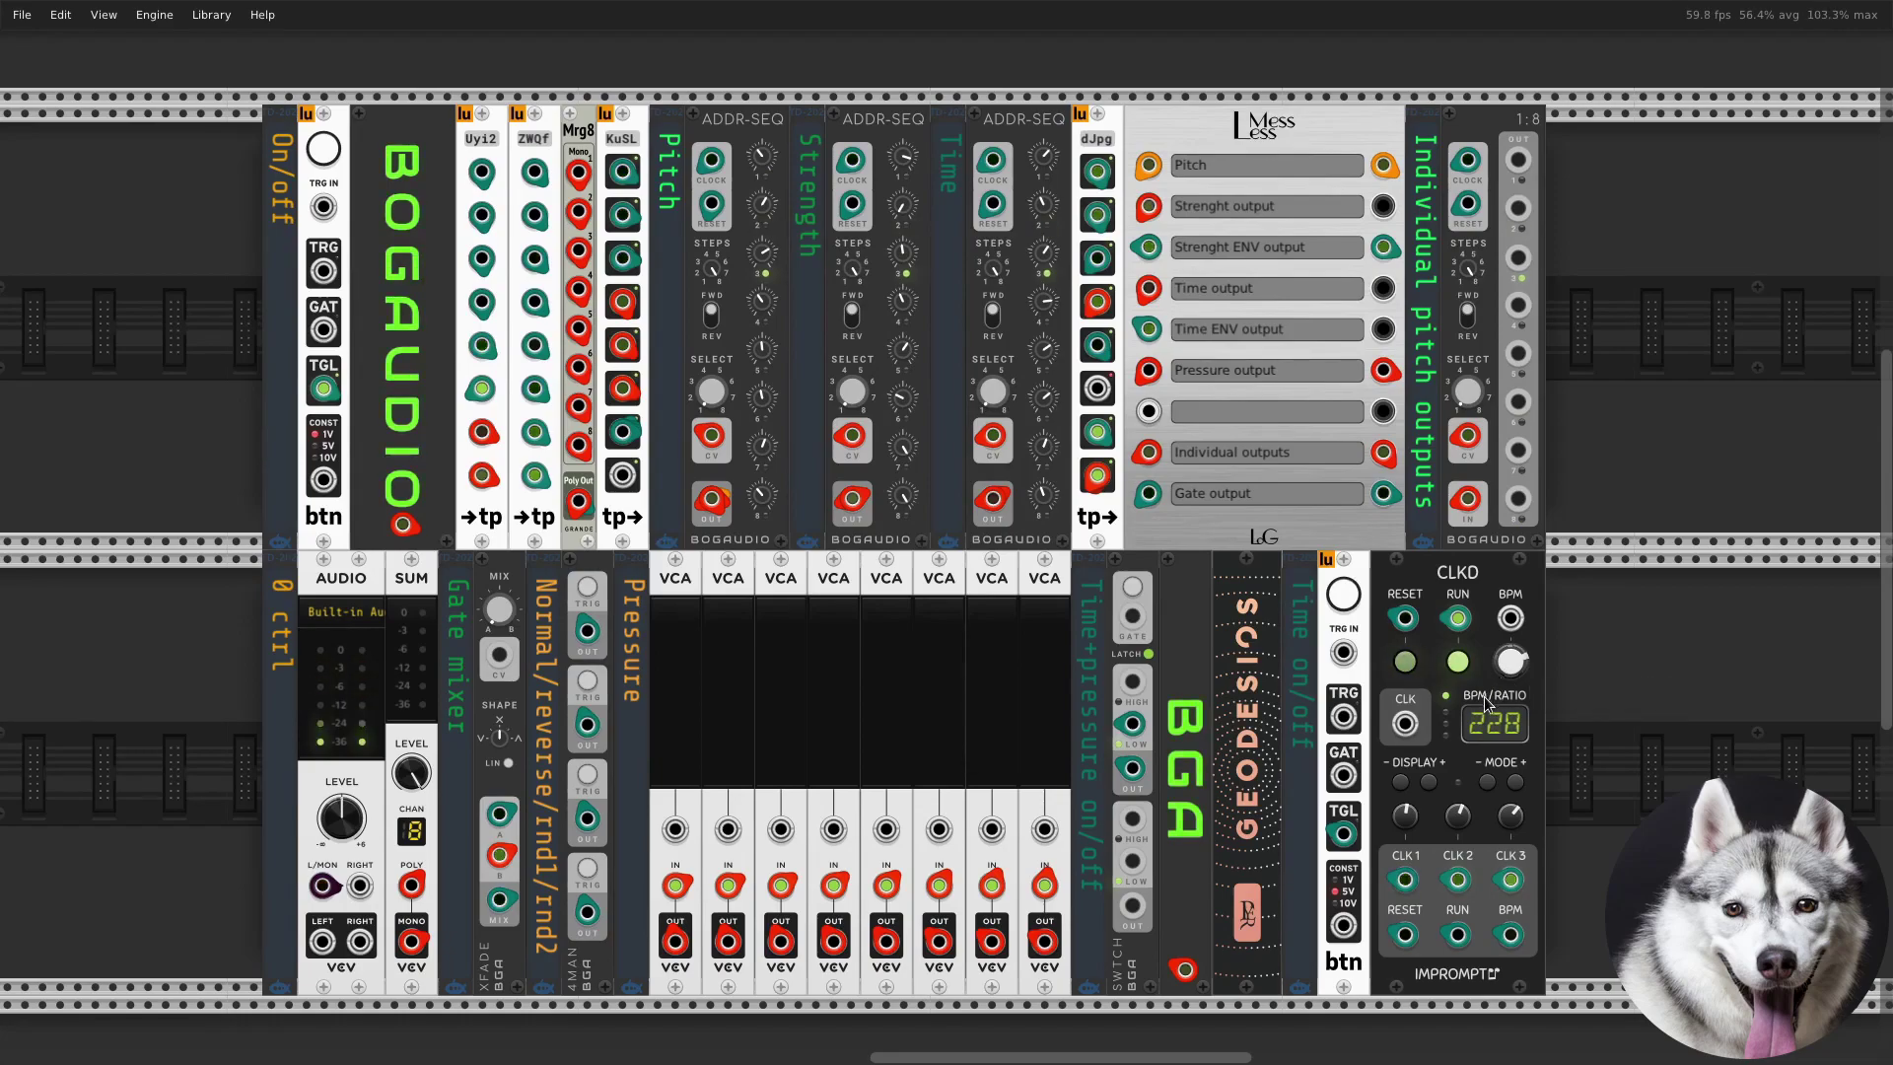
click(1344, 596)
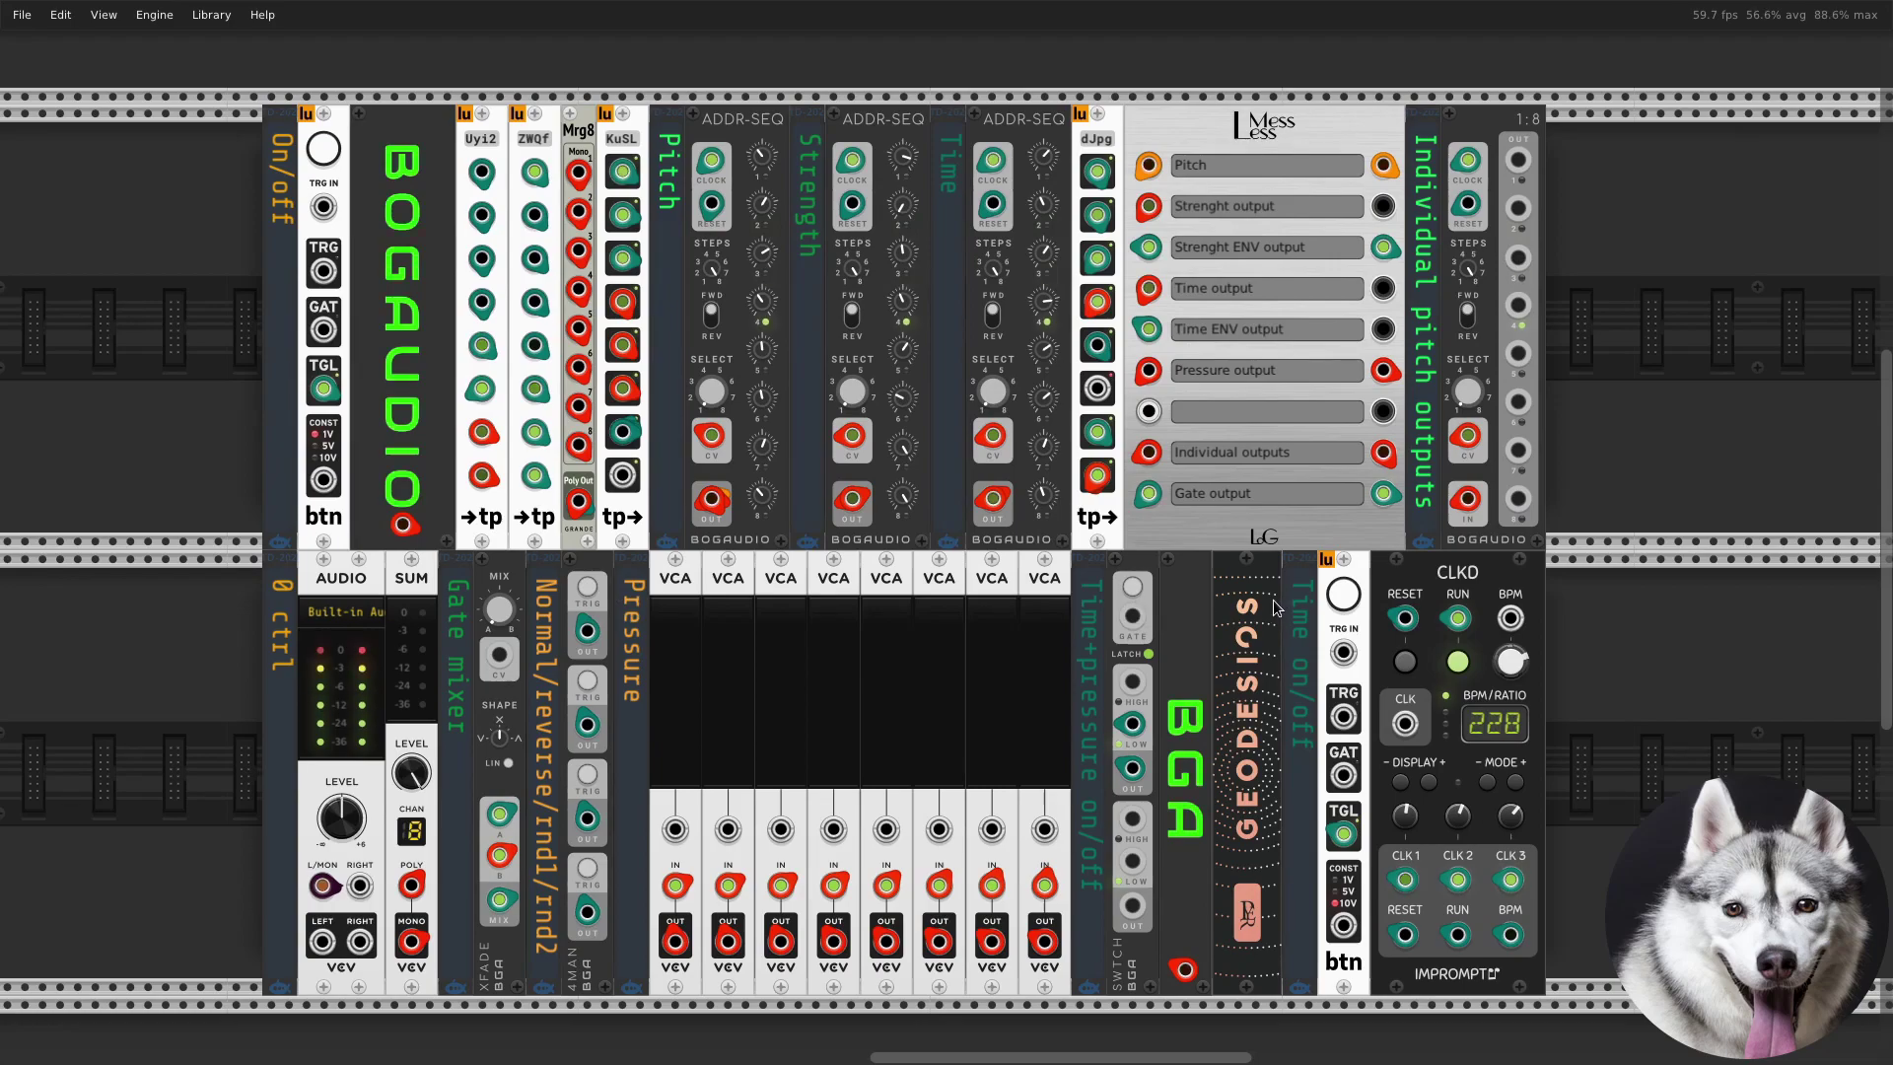
Perform with the seventh and third Pressure VCA levels, bringing the third one down to 0%
drag(1008, 714, 1009, 702)
mouse_move(992, 767)
mouse_down()
mouse_move(992, 710)
mouse_move(991, 788)
mouse_up()
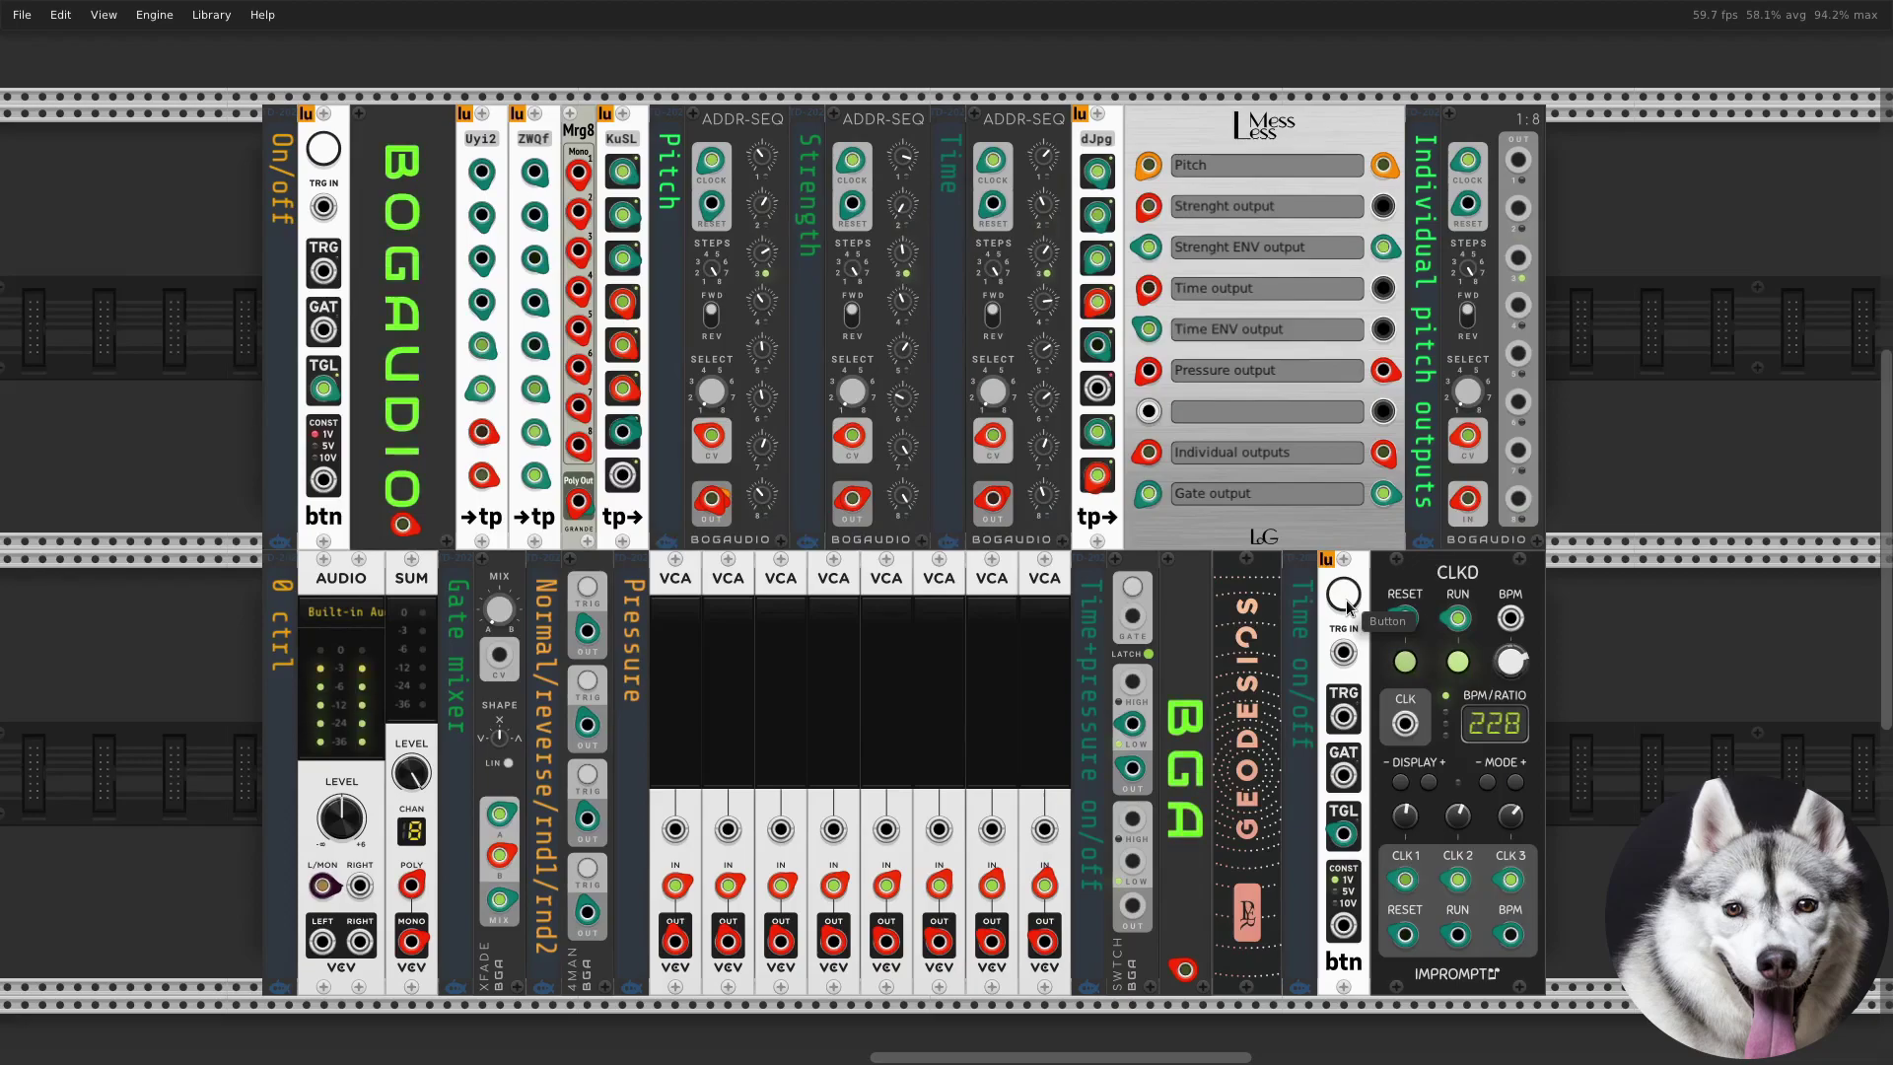
drag(789, 680, 789, 783)
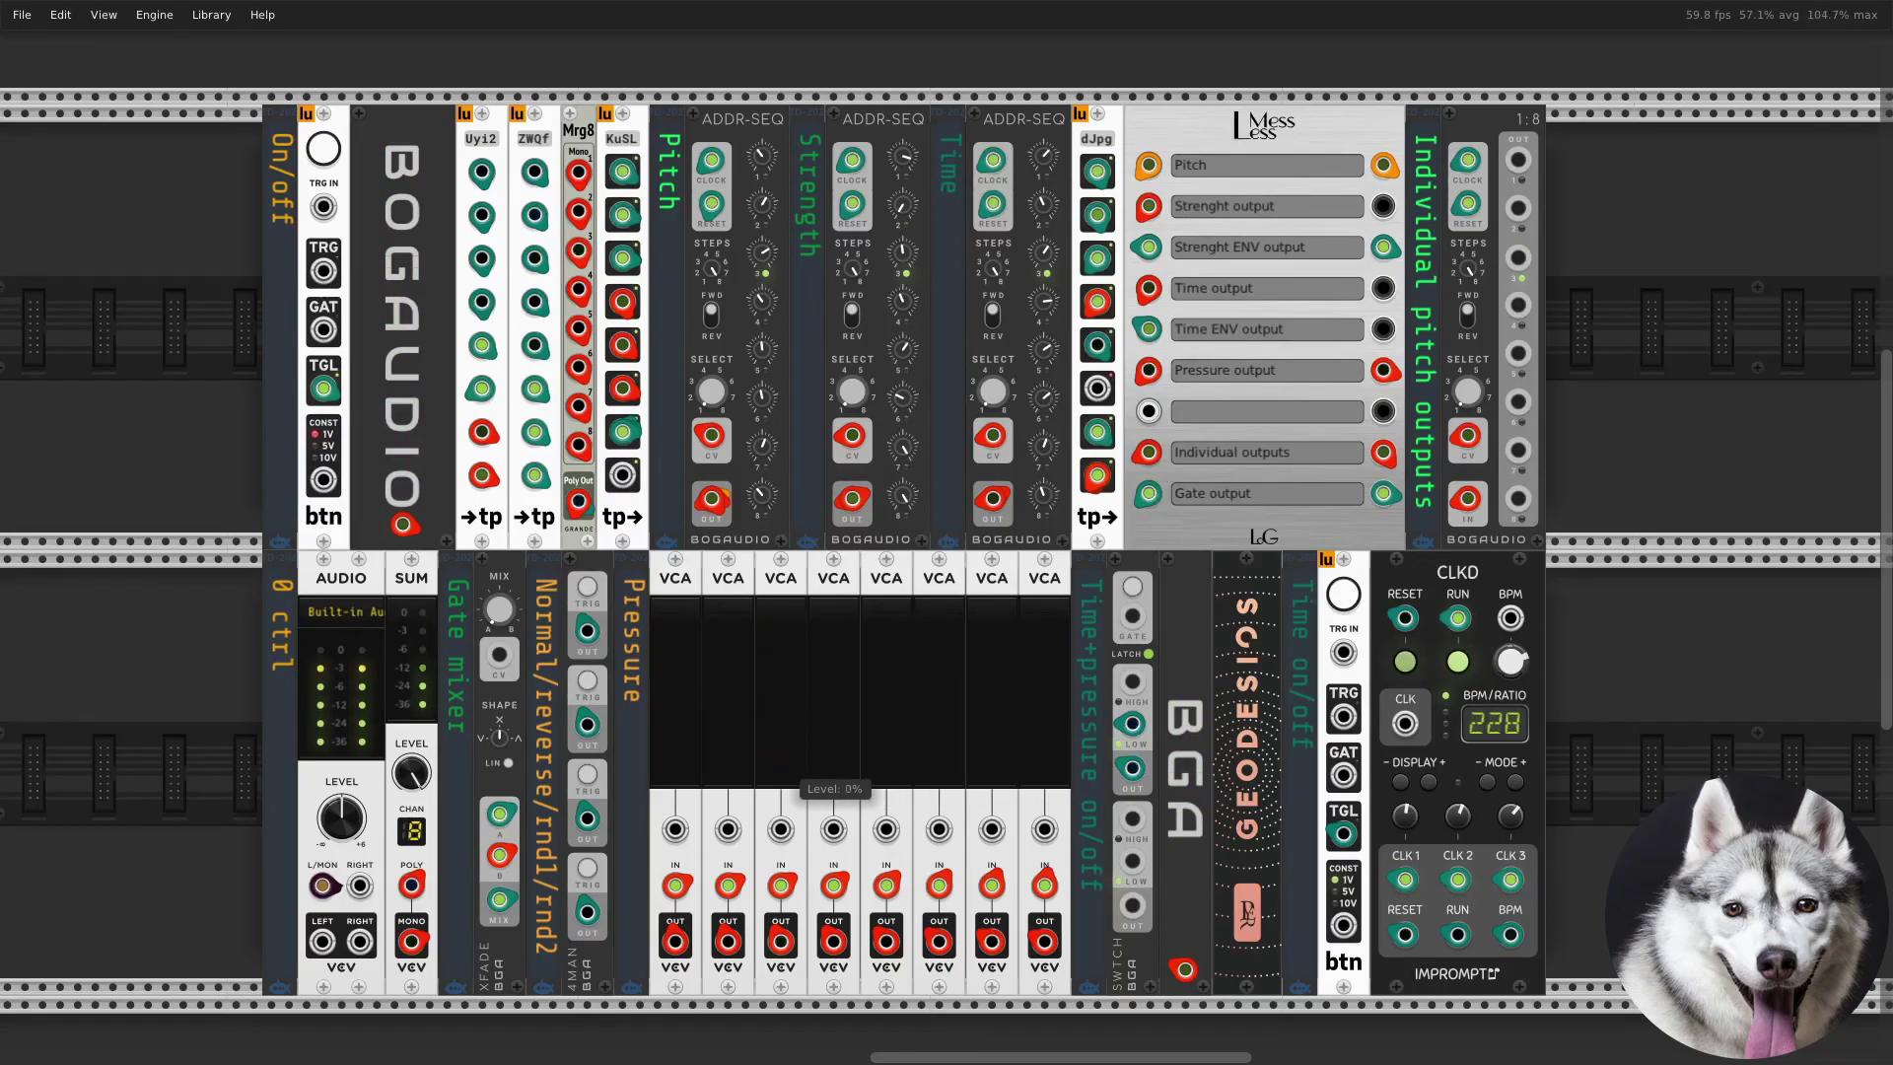
Raise the CLKD clock tempo in two stages, first to 253 BPM and finally to 283 BPM
mouse_move(1510, 663)
drag(1510, 662, 1510, 631)
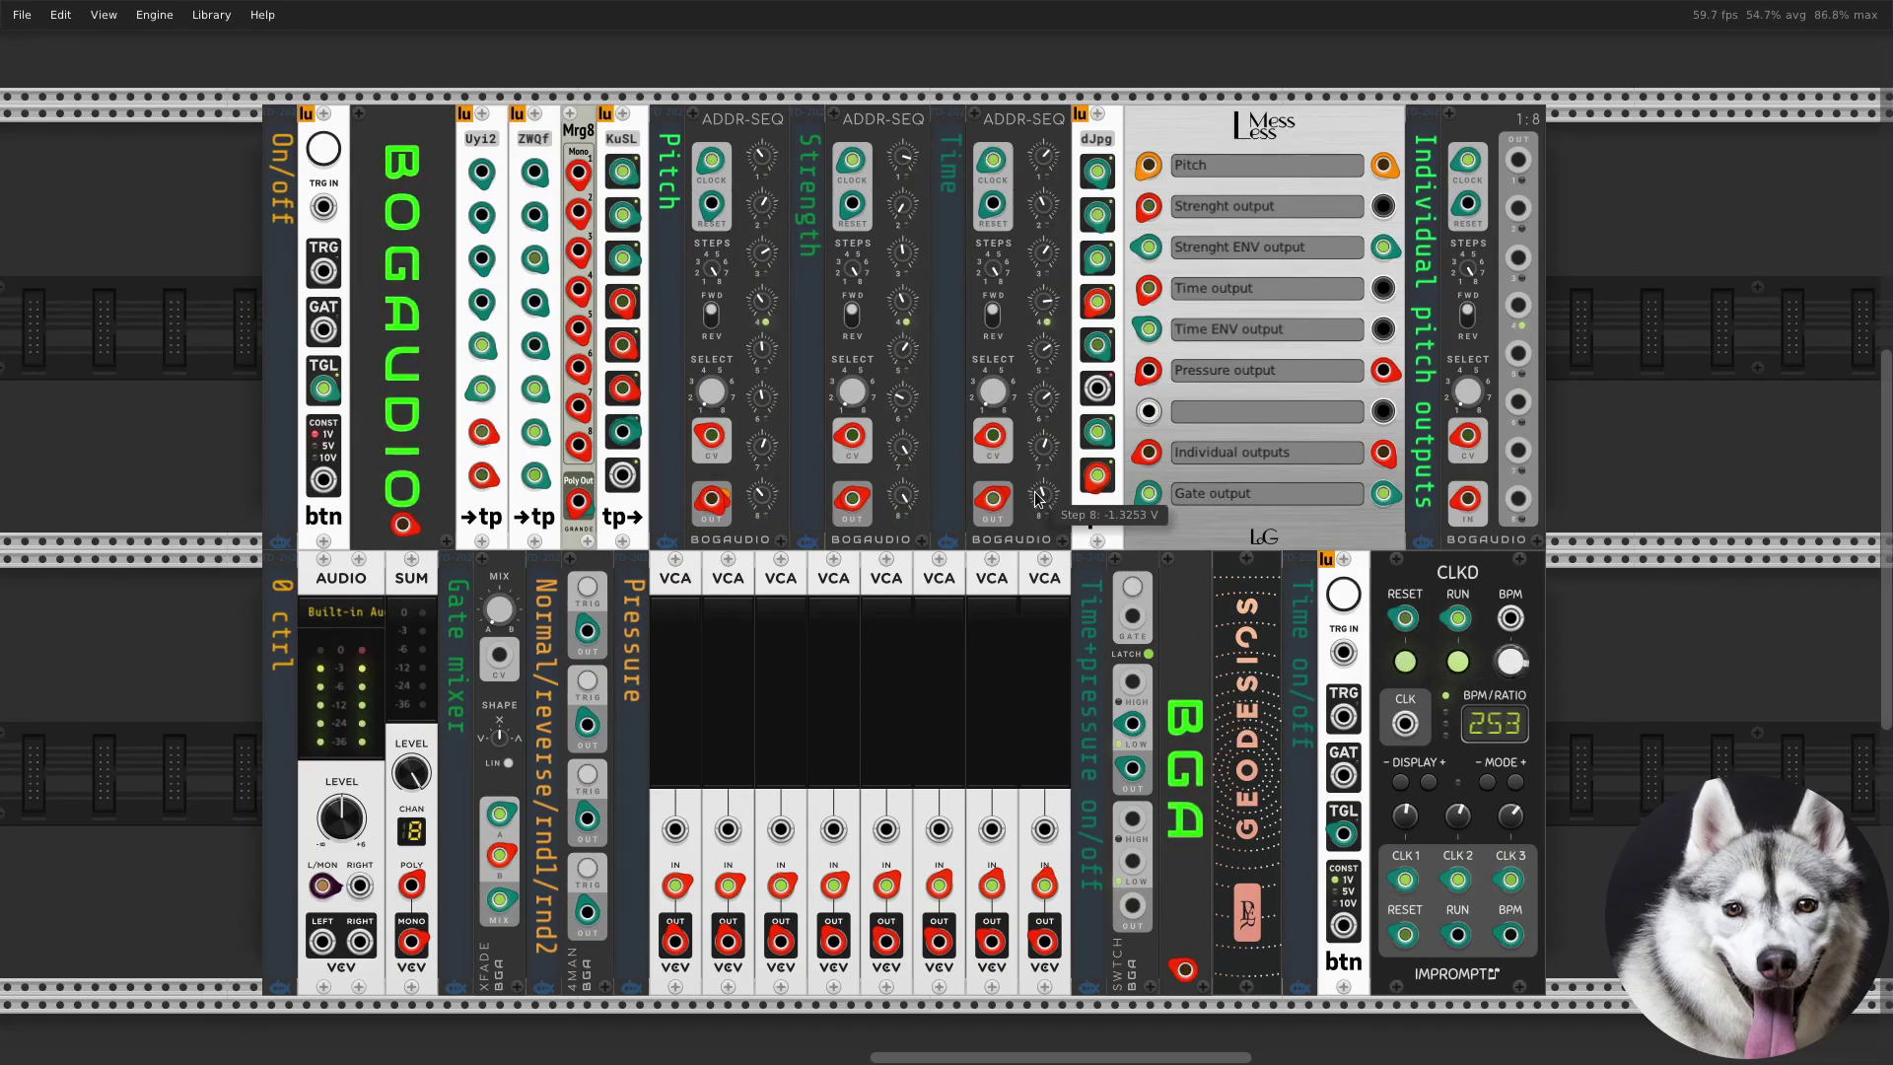
drag(1523, 667, 1523, 667)
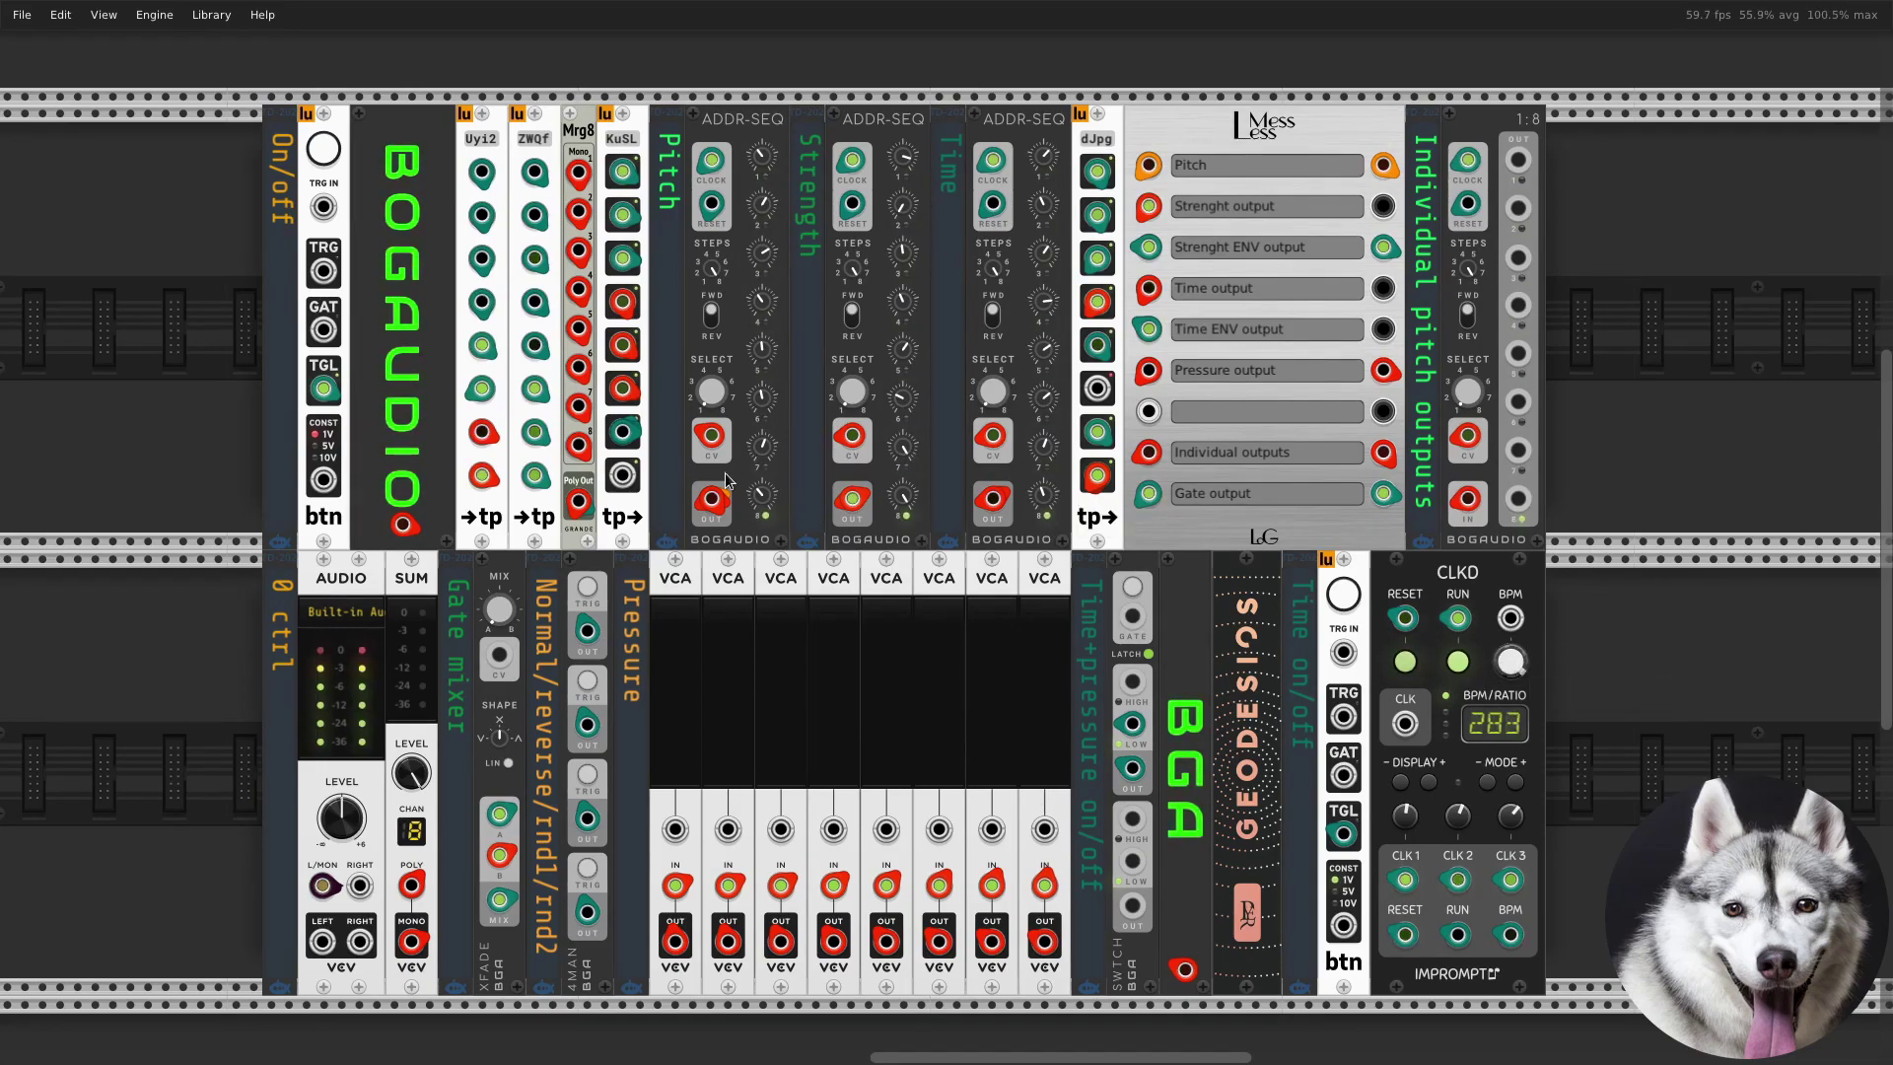